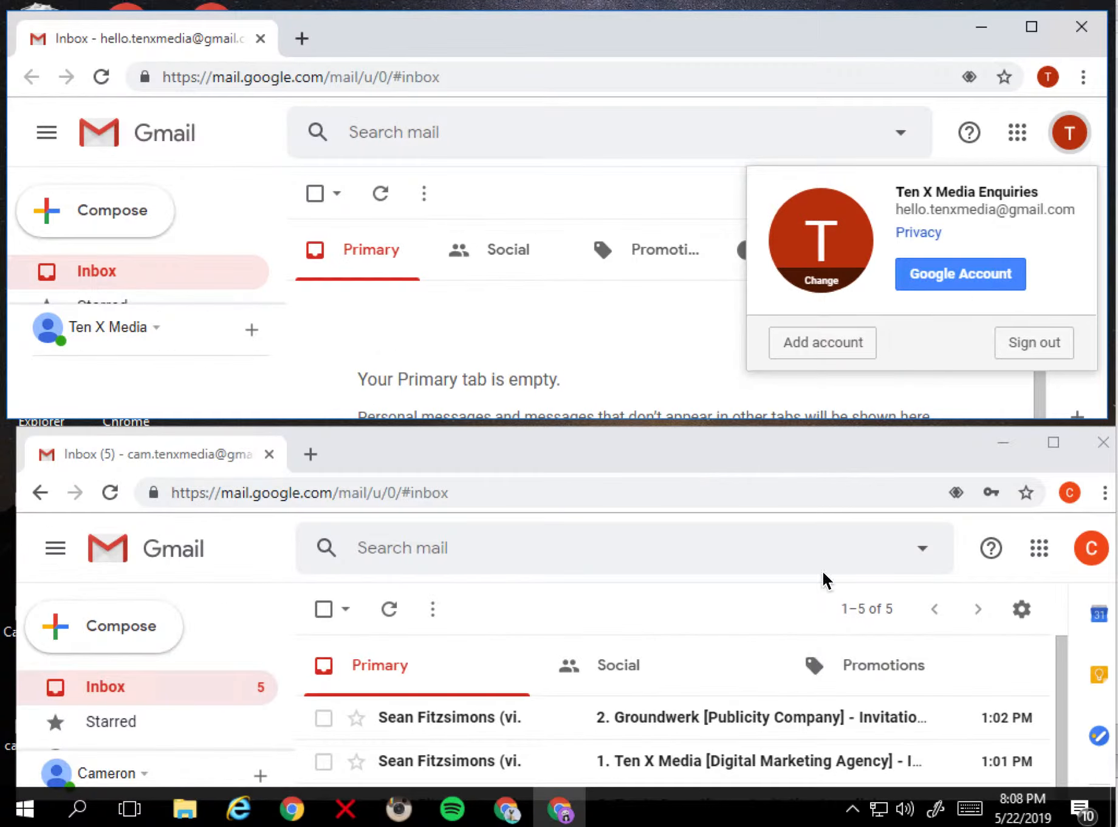
Step: Maximize the central account's mail window, dismiss its account details and open the full mail settings
{"action": "left_click", "coordinate": [1032, 26]}
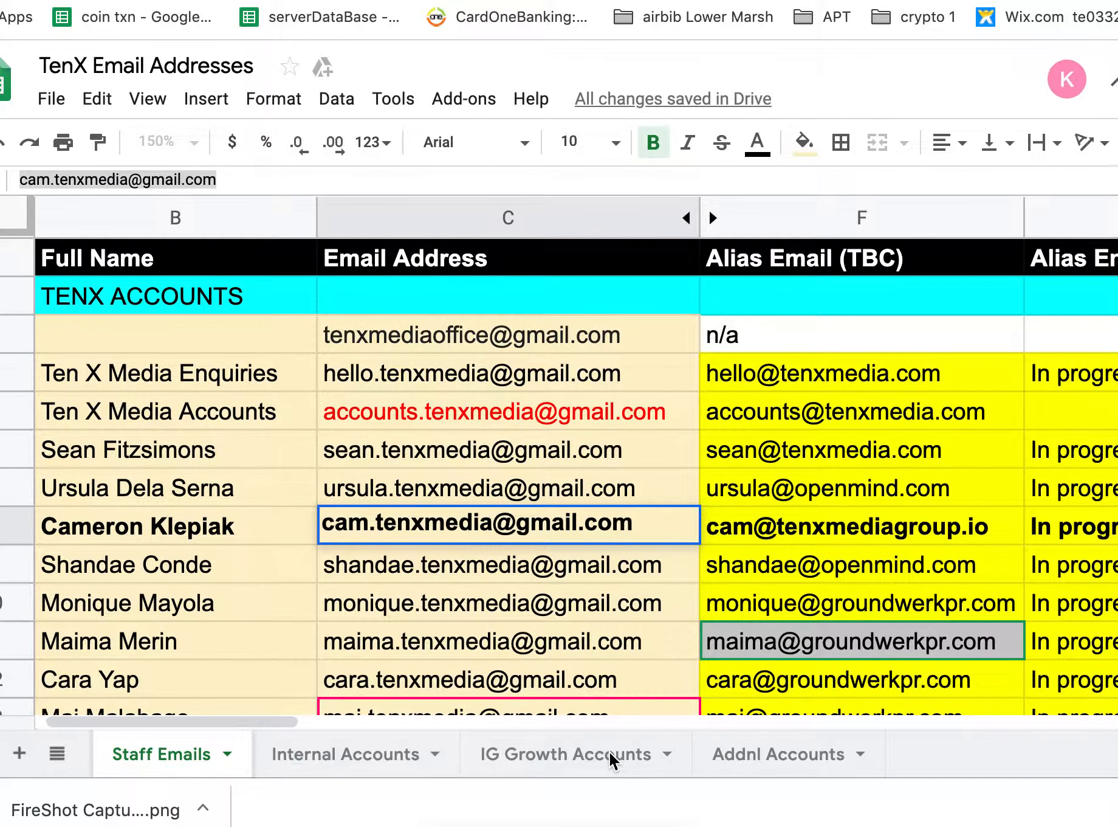
{"action": "key", "text": "super+Tab"}
{"action": "key", "text": "super+Tab"}
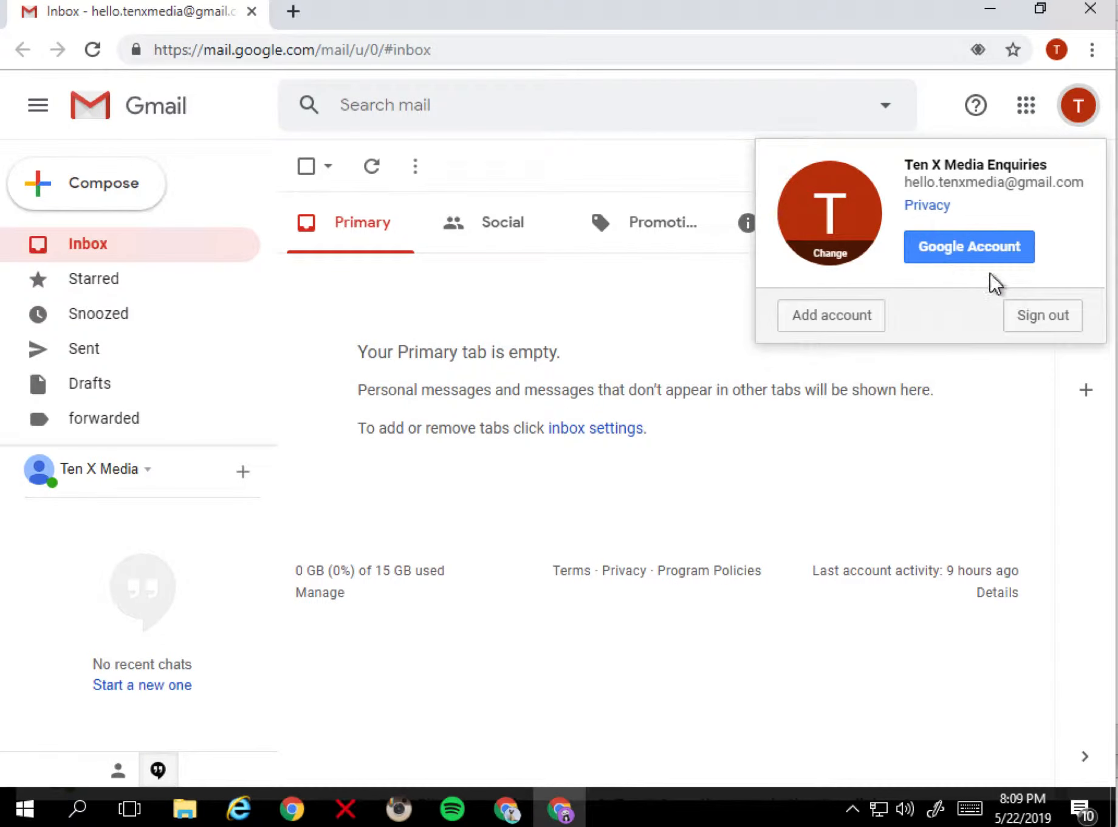
{"action": "left_click", "coordinate": [990, 403]}
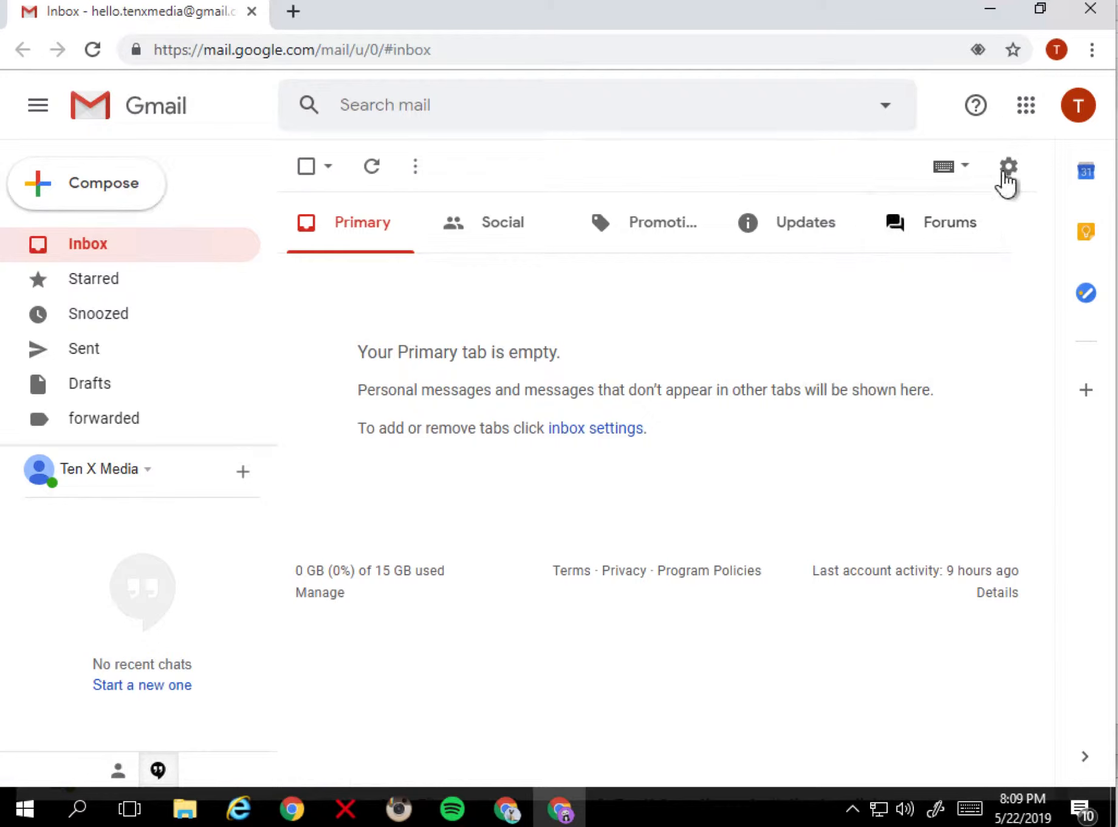
{"action": "left_click", "coordinate": [1008, 170]}
{"action": "left_click", "coordinate": [882, 301]}
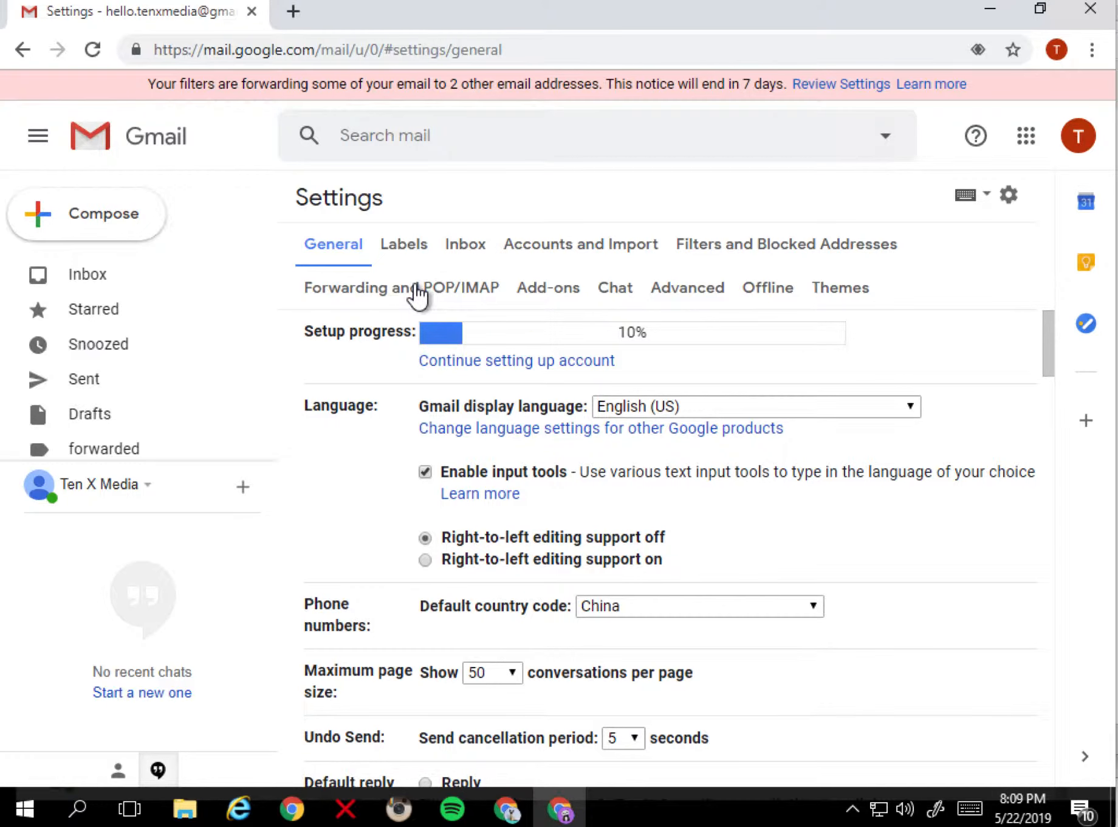
Step: Add the staff member's Gmail address as a new forwarding address in the Forwarding and POP/IMAP settings and proceed with the request
{"action": "left_click", "coordinate": [419, 284]}
{"action": "left_click", "coordinate": [523, 450]}
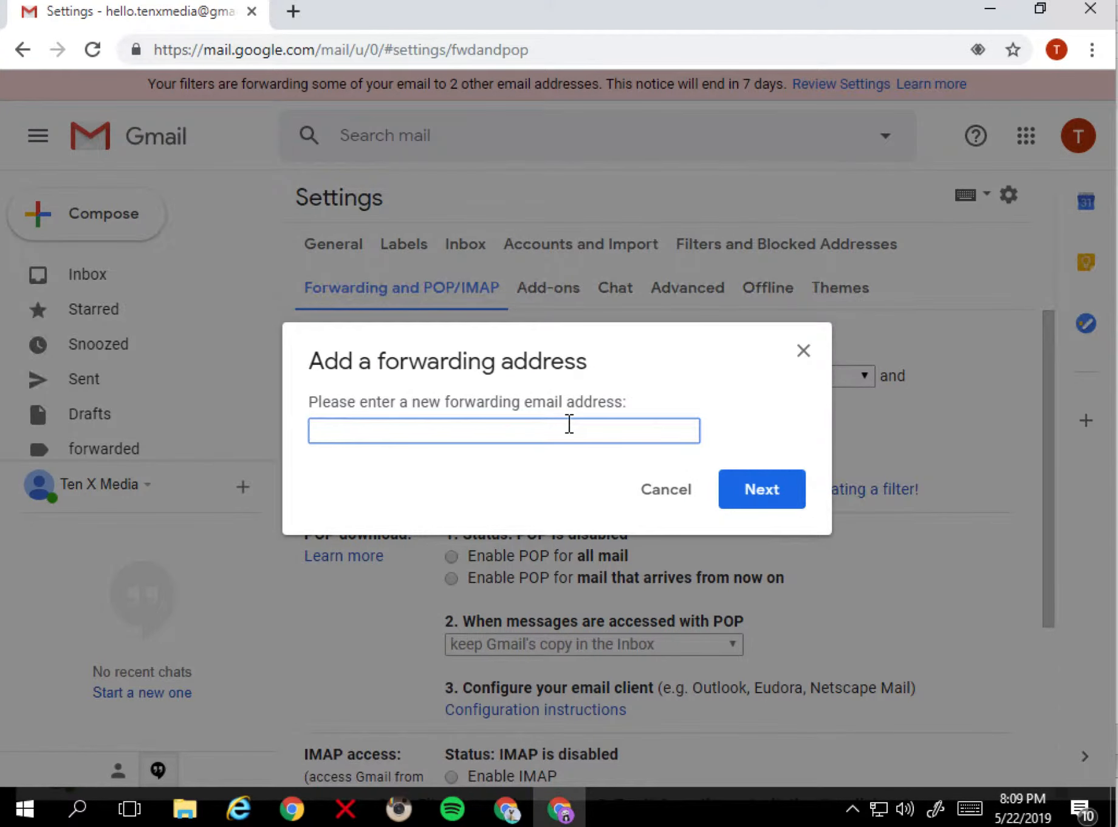
{"action": "key", "text": "ctrl+v"}
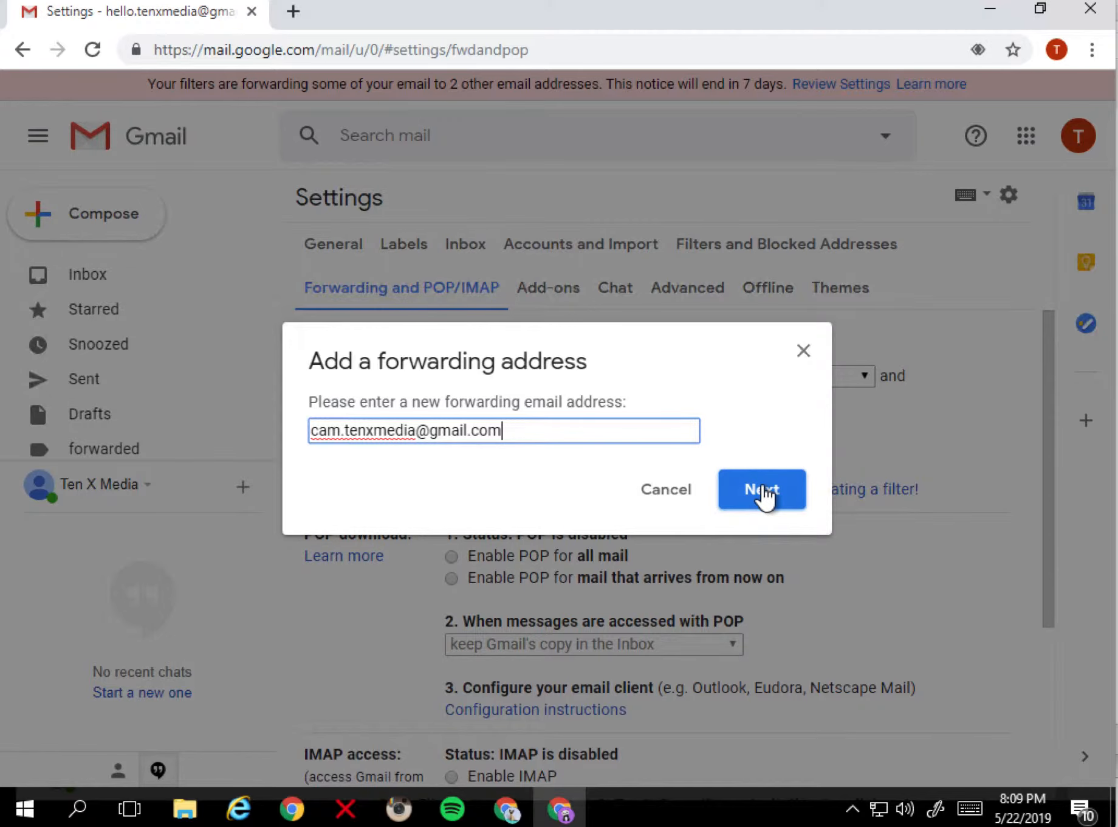
{"action": "left_click", "coordinate": [762, 491]}
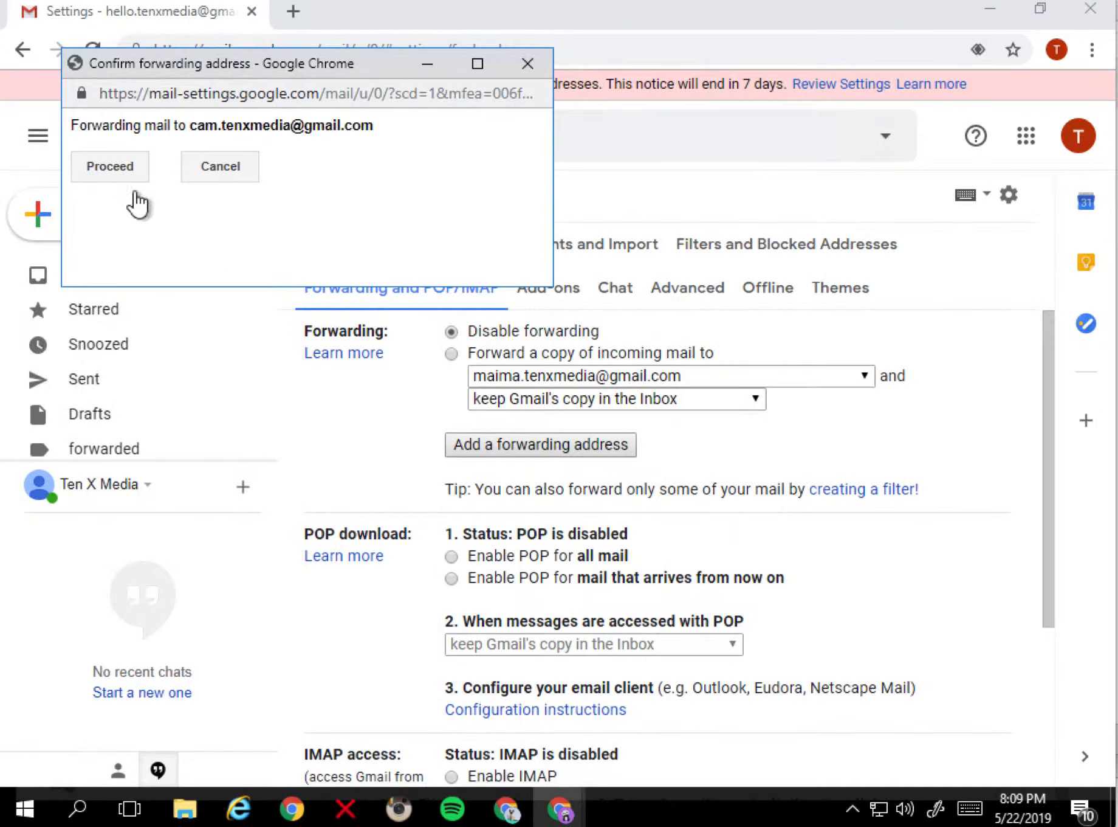
{"action": "left_click", "coordinate": [111, 176]}
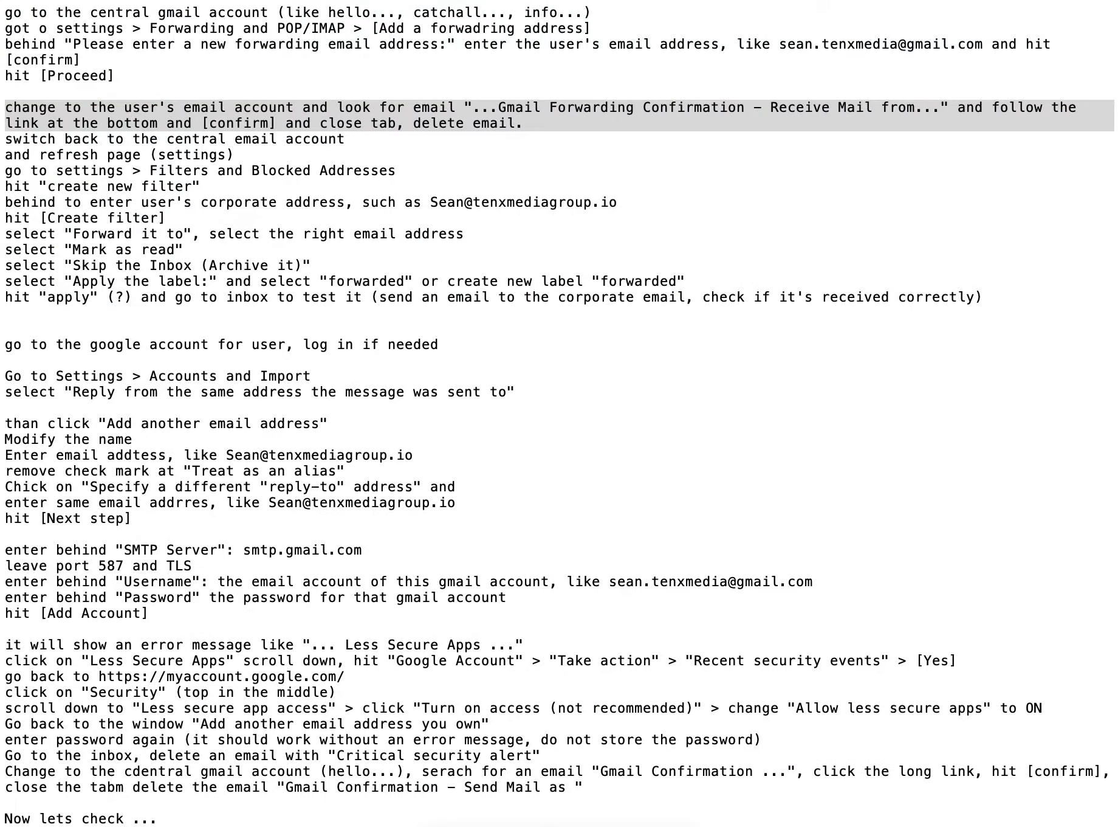
{"action": "key", "text": "super+Tab"}
{"action": "key", "text": "super+Tab"}
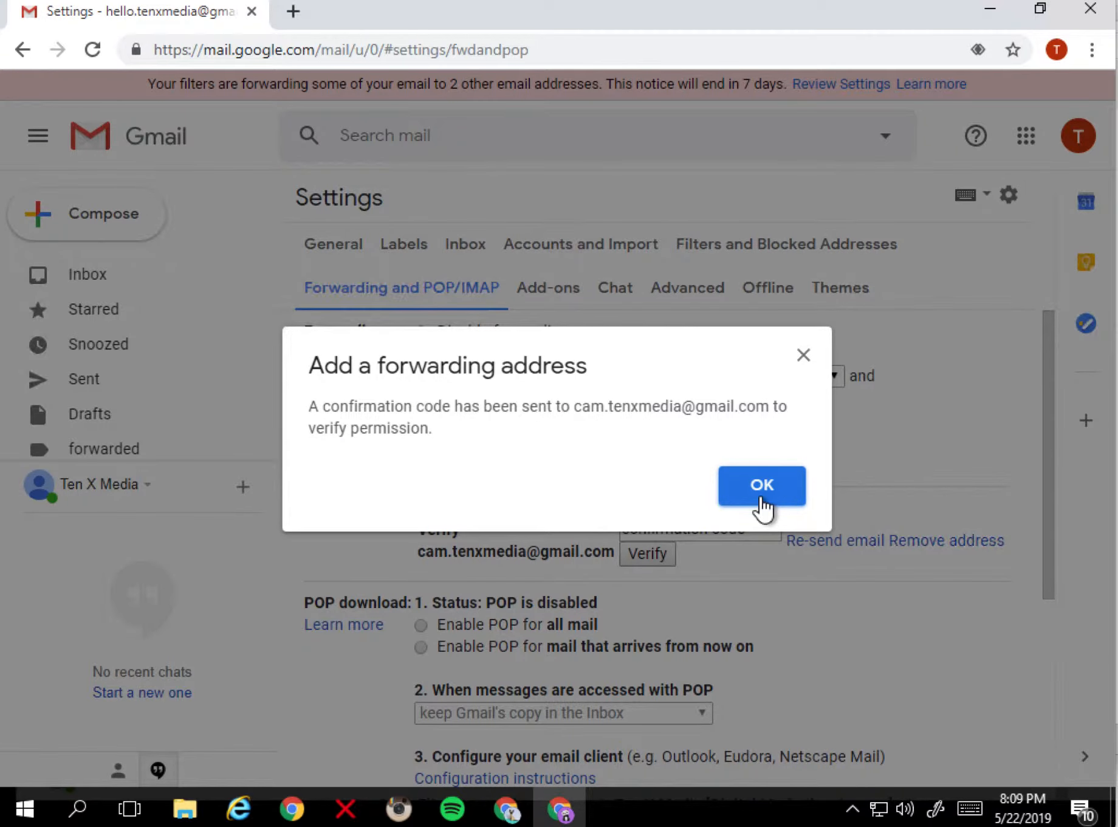
{"action": "left_click", "coordinate": [762, 508]}
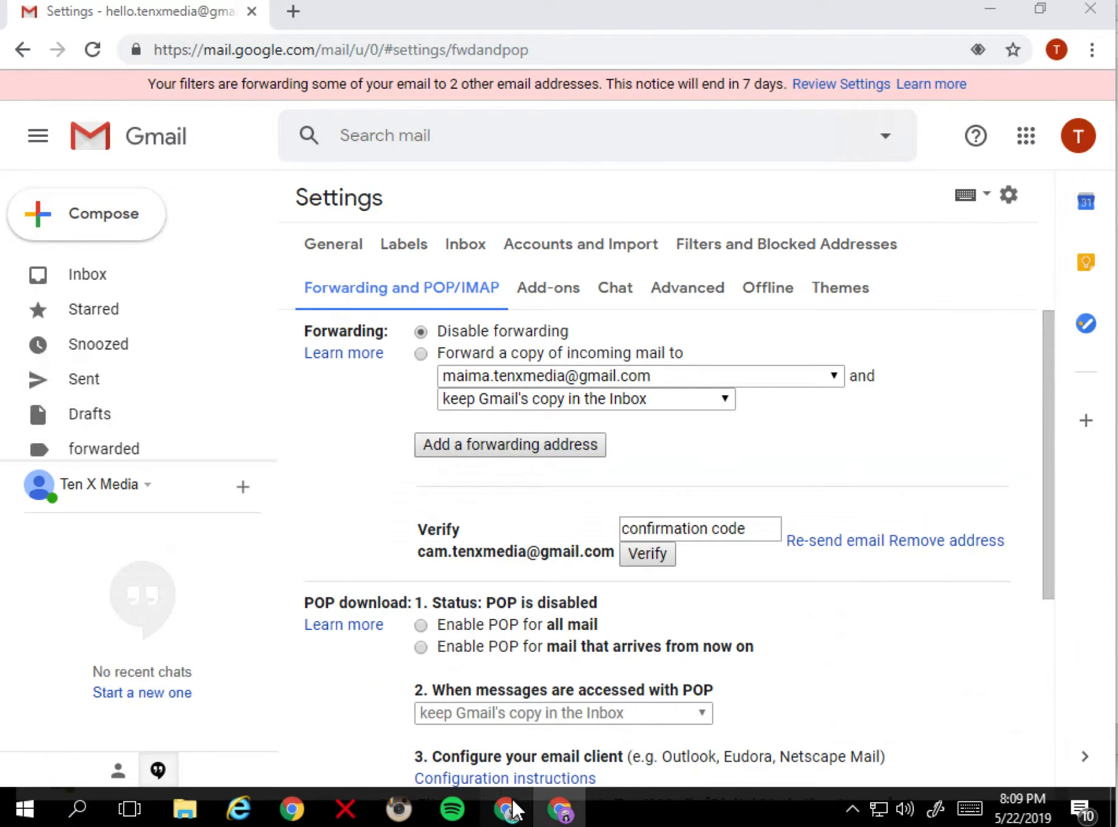
Step: Approve the forwarding request through the link in the staff mailbox's Gmail Forwarding Confirmation email, and delete that email
{"action": "left_click", "coordinate": [514, 809]}
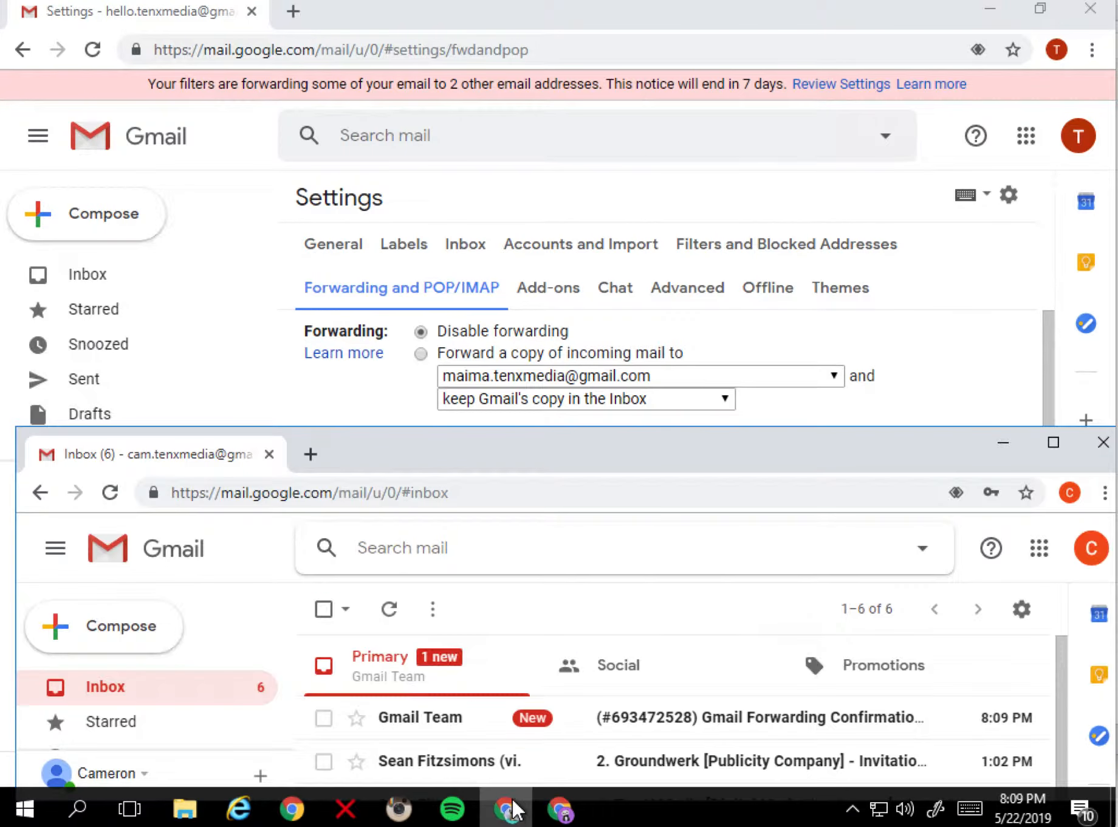
{"action": "left_click", "coordinate": [664, 724]}
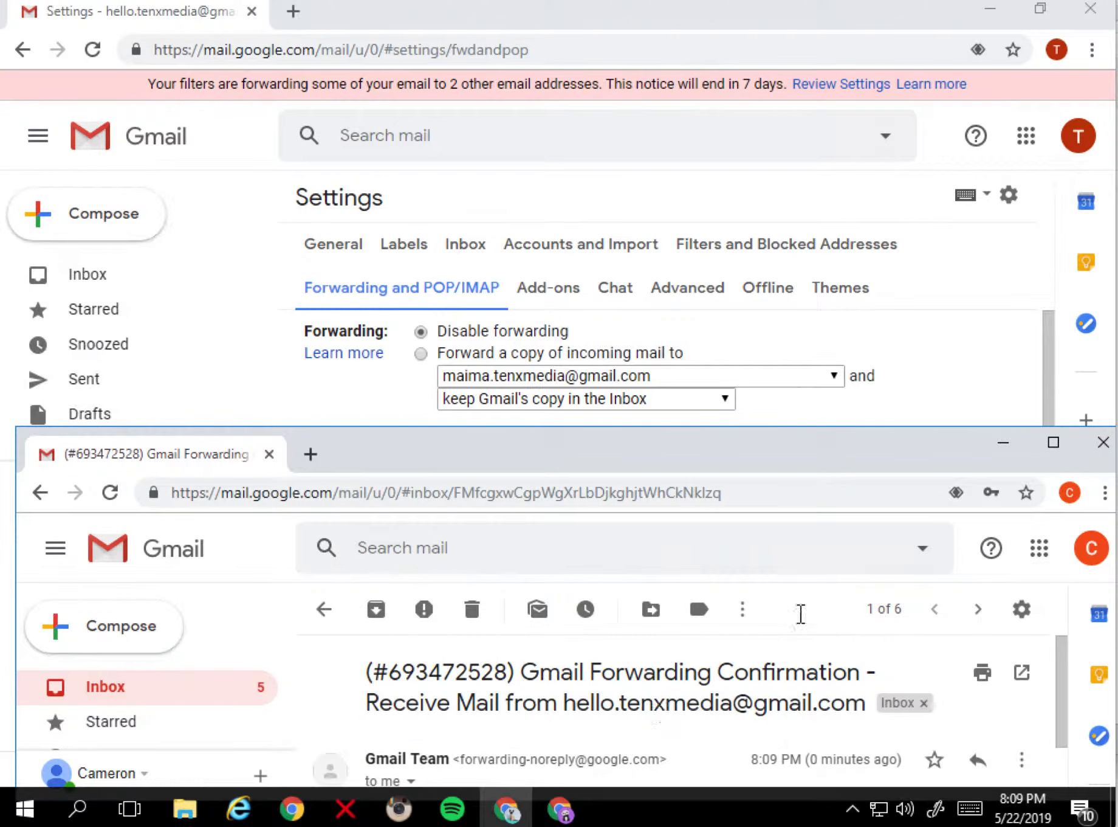
{"action": "left_click", "coordinate": [1054, 442]}
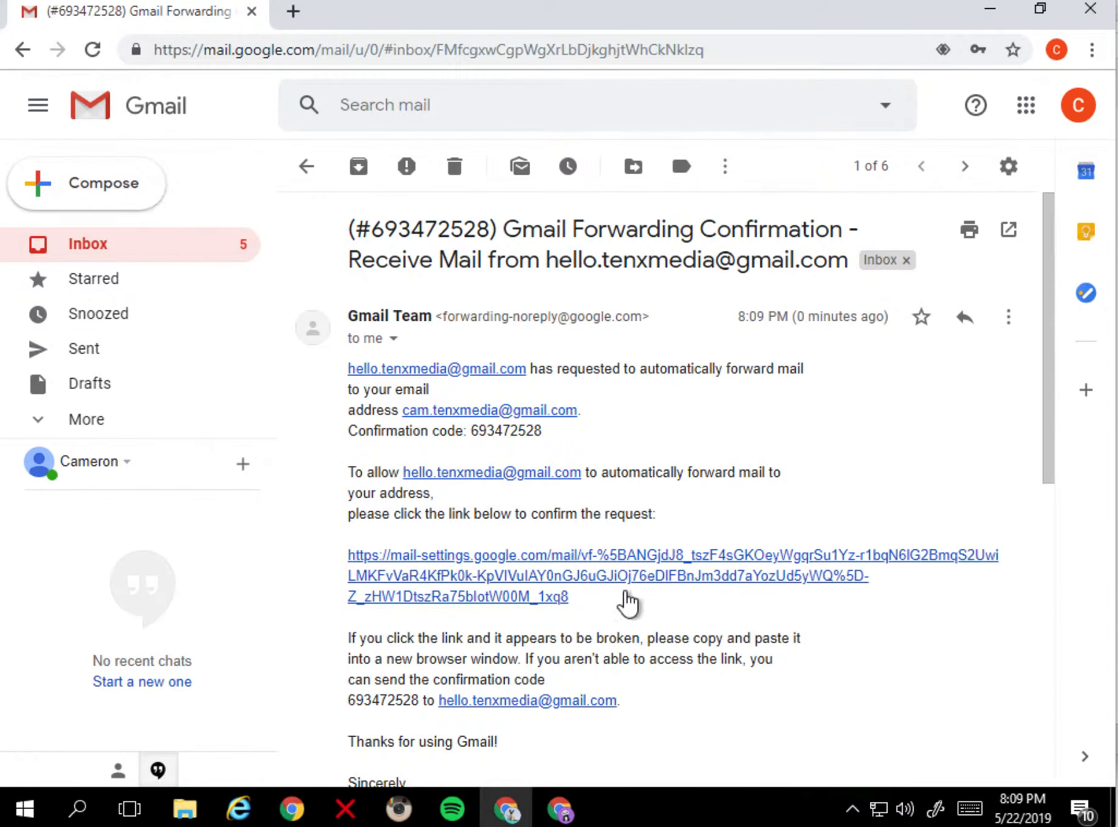
{"action": "left_click", "coordinate": [632, 582]}
{"action": "left_click", "coordinate": [69, 252]}
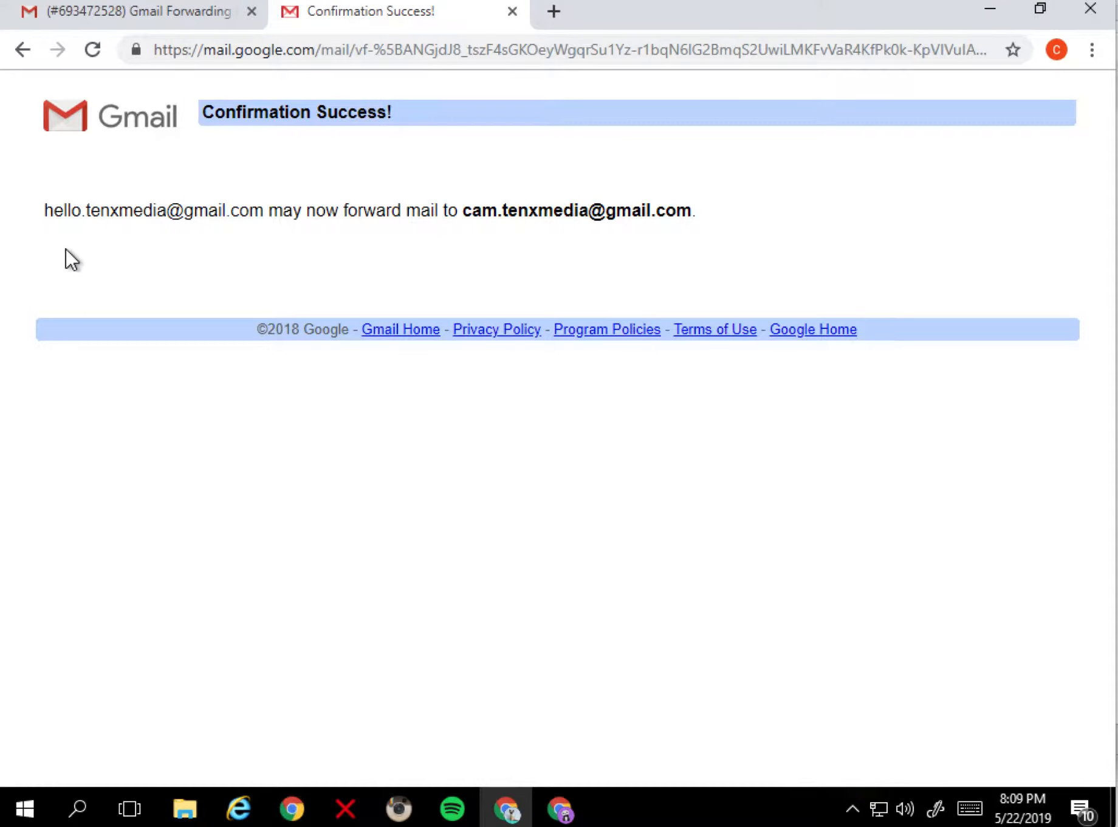
{"action": "left_click", "coordinate": [513, 12]}
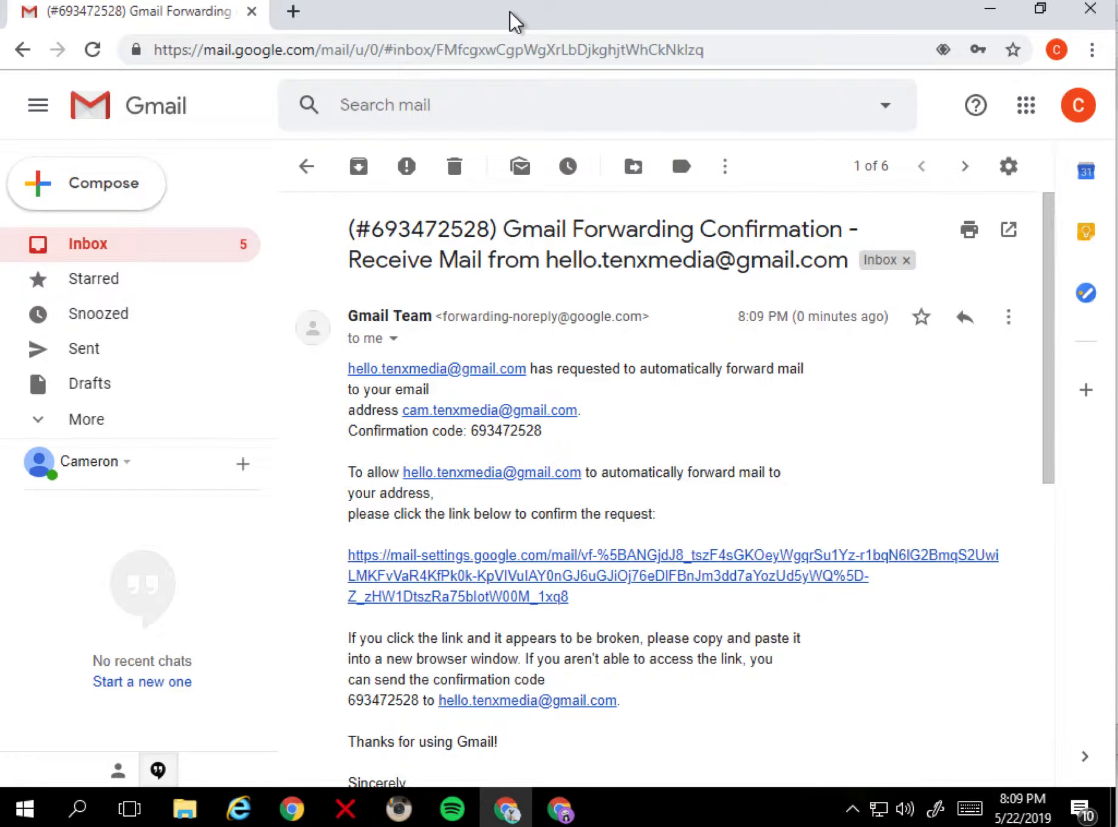
{"action": "left_click", "coordinate": [458, 165]}
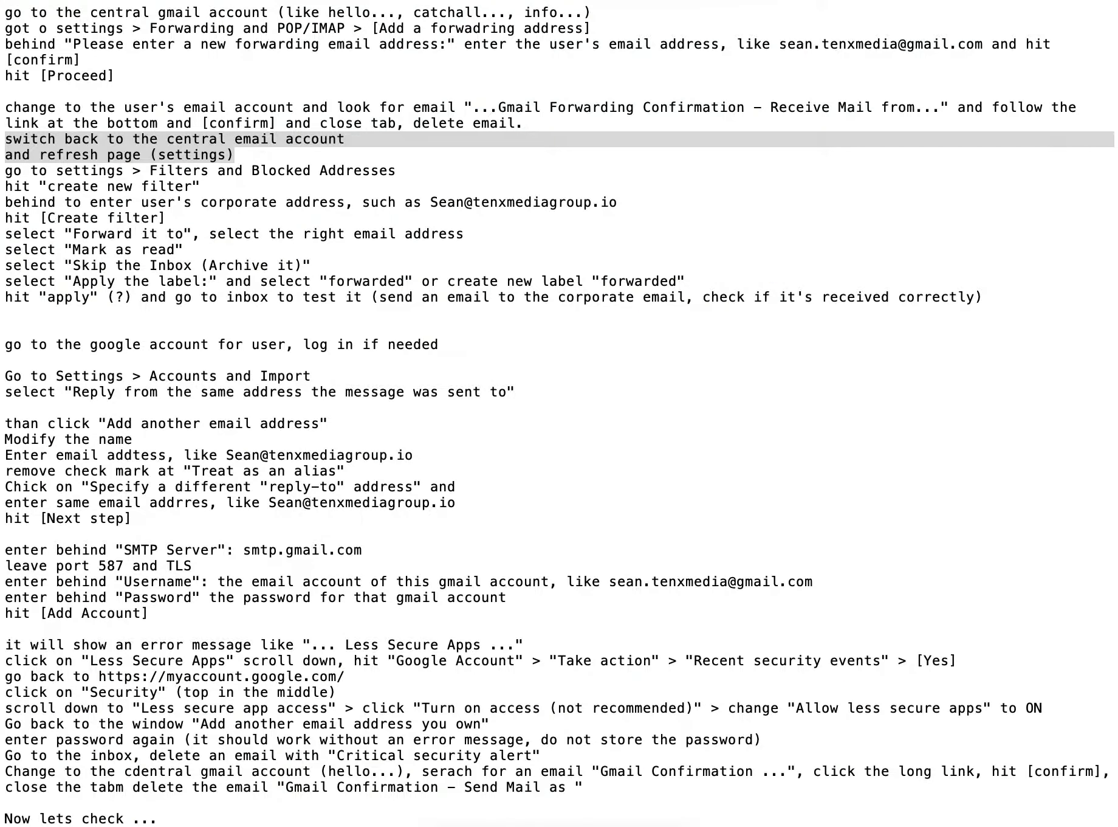
Step: Return to the central account's window and open its Filters and Blocked Addresses settings
{"action": "key", "text": "super+Tab"}
{"action": "key", "text": "super+Tab"}
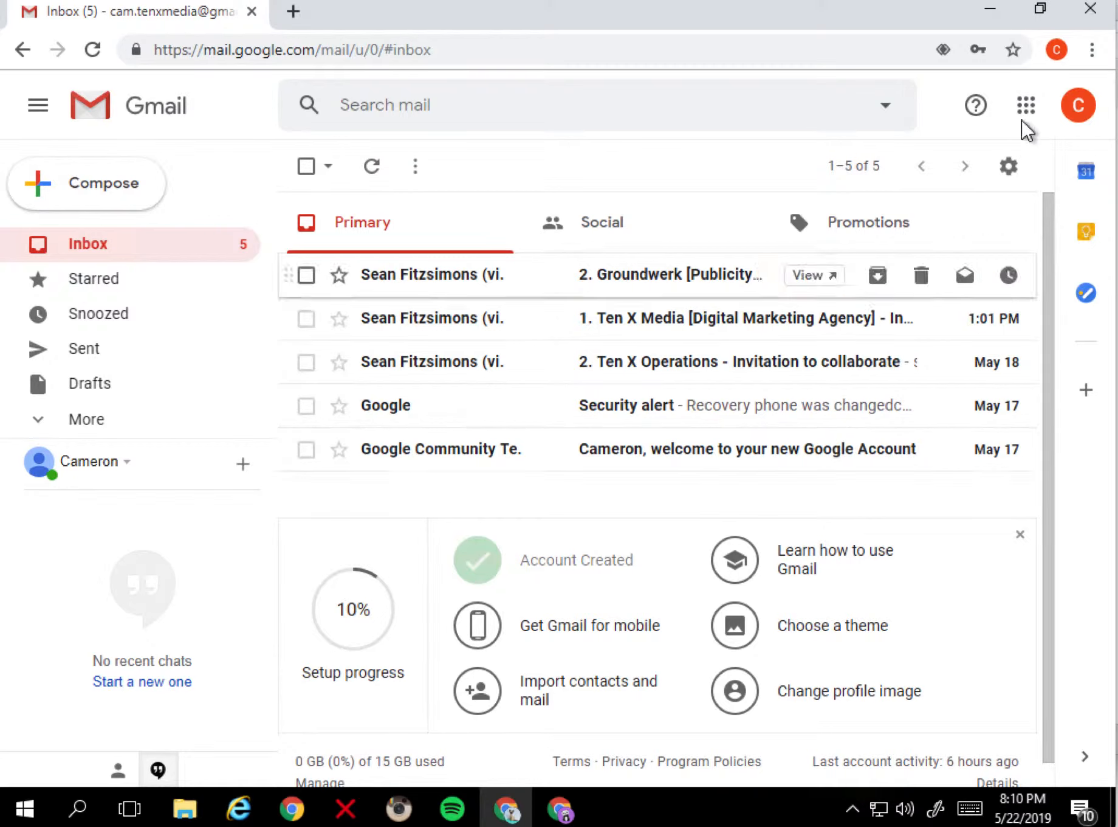
{"action": "left_click", "coordinate": [990, 12]}
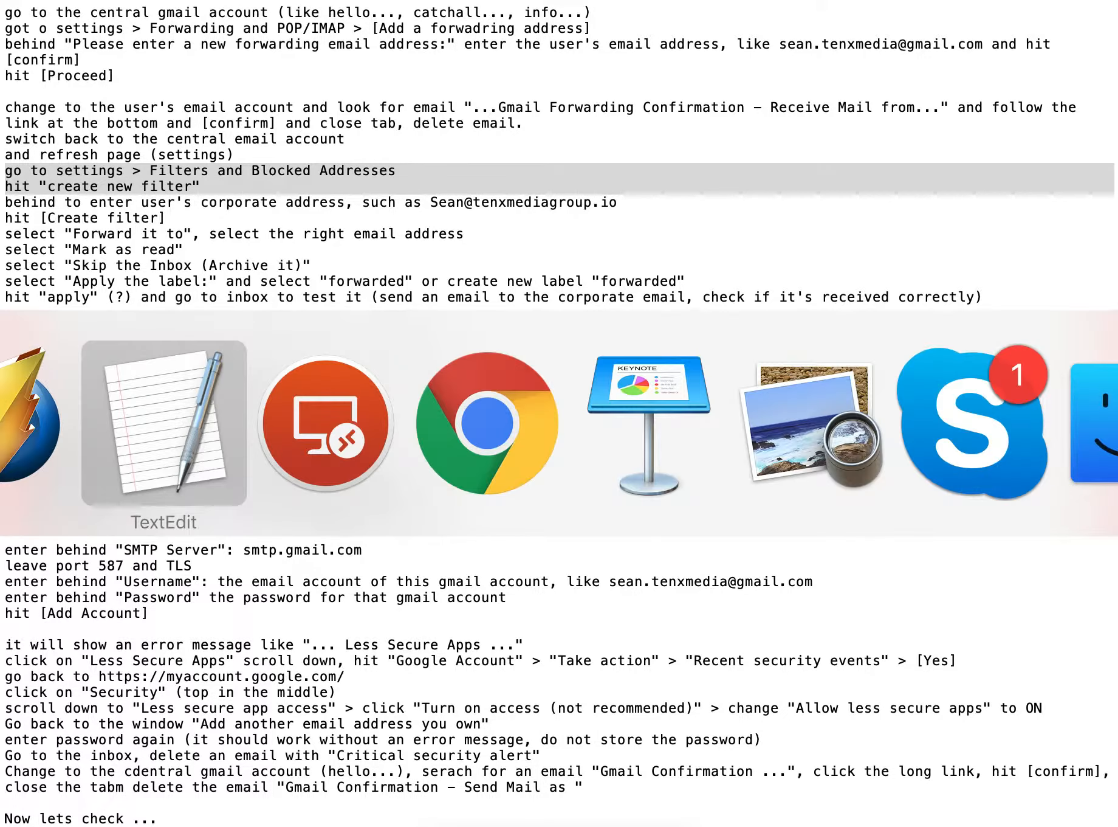
{"action": "left_click", "coordinate": [320, 408]}
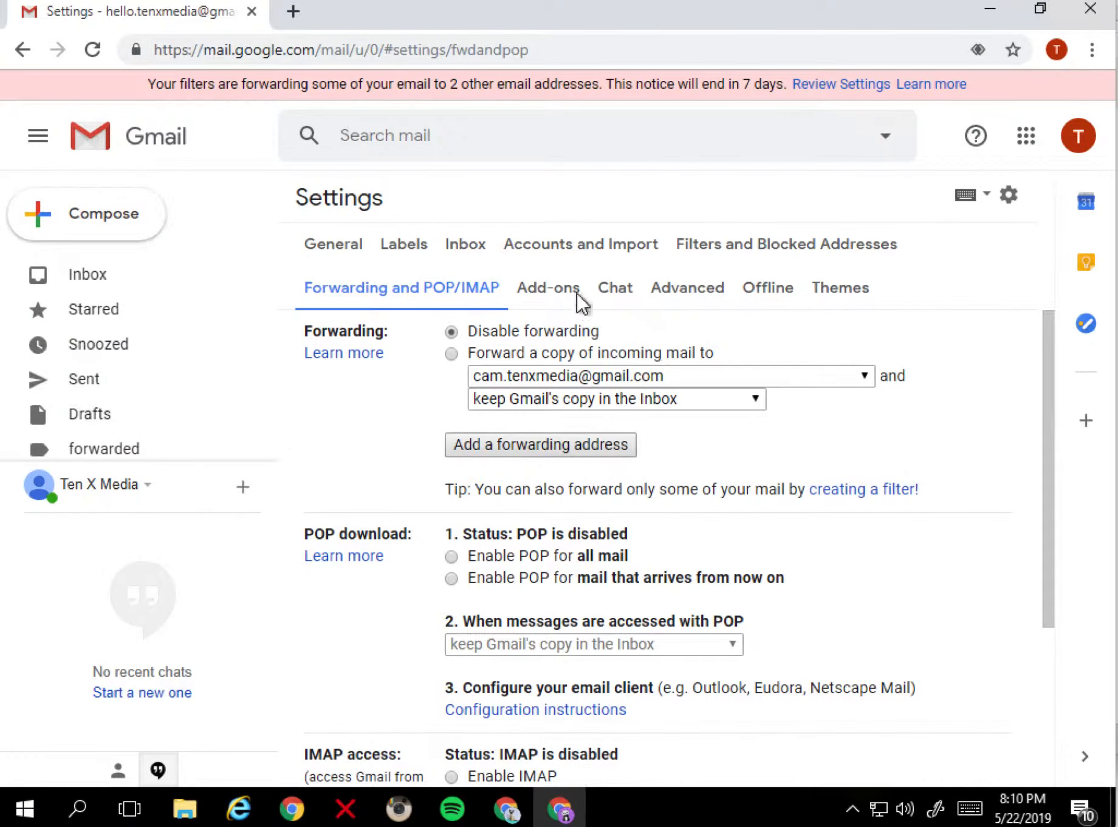
{"action": "left_click", "coordinate": [795, 242]}
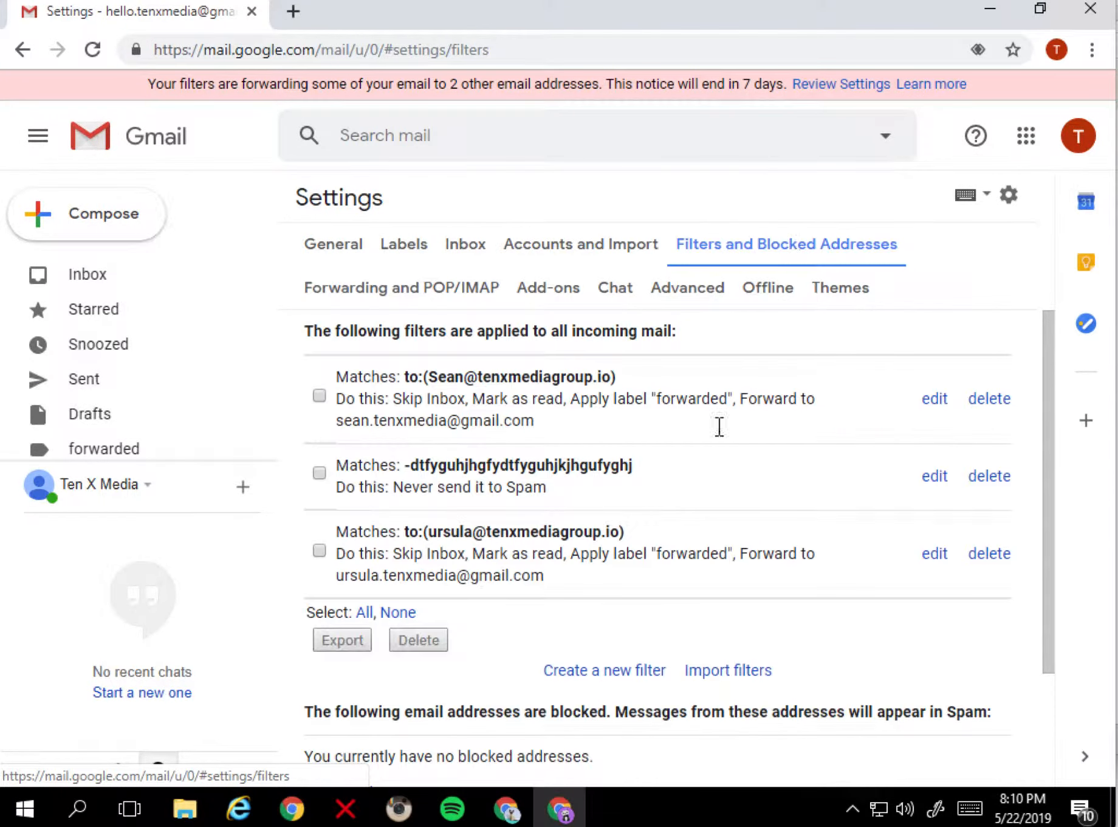
Step: Start a new filter for mail sent to the staff member's alias address, copied from the TenX Email Addresses spreadsheet in Google Sheets
{"action": "left_click", "coordinate": [589, 672]}
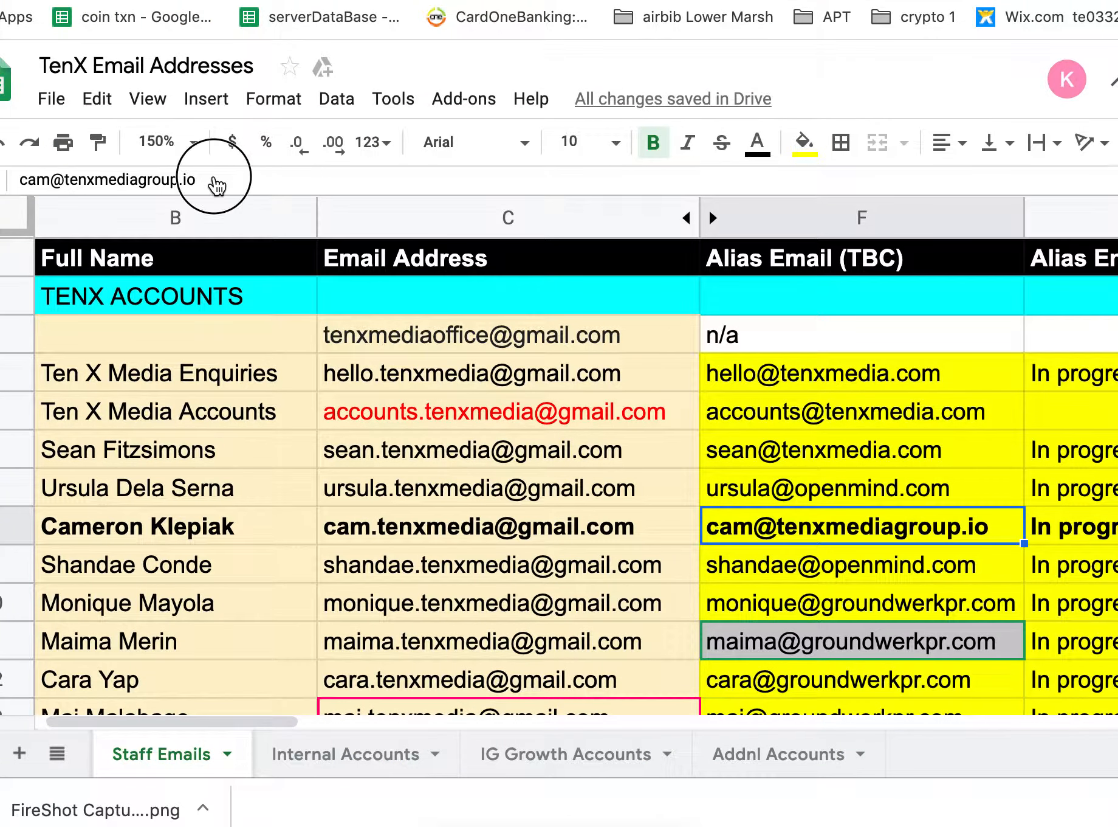
{"action": "left_click", "coordinate": [219, 179]}
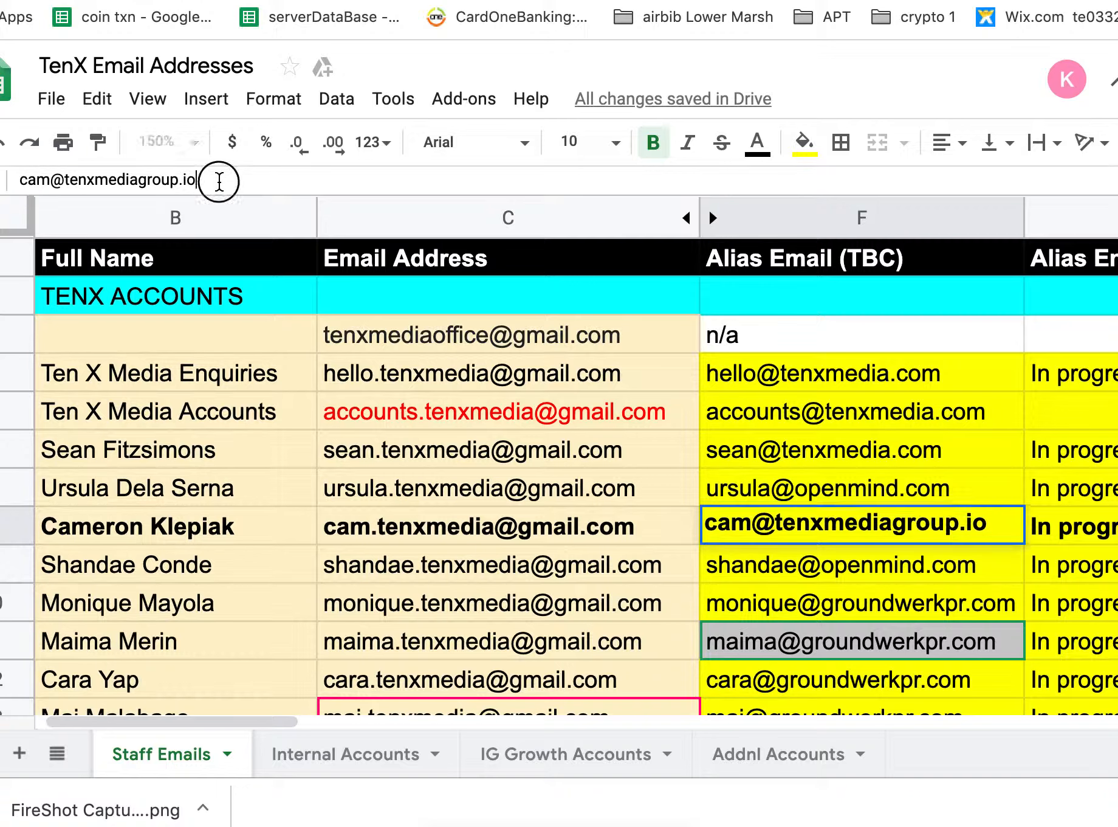
{"action": "left_click_drag", "start_coordinate": [218, 179], "coordinate": [15, 182]}
{"action": "key", "text": "ctrl+c"}
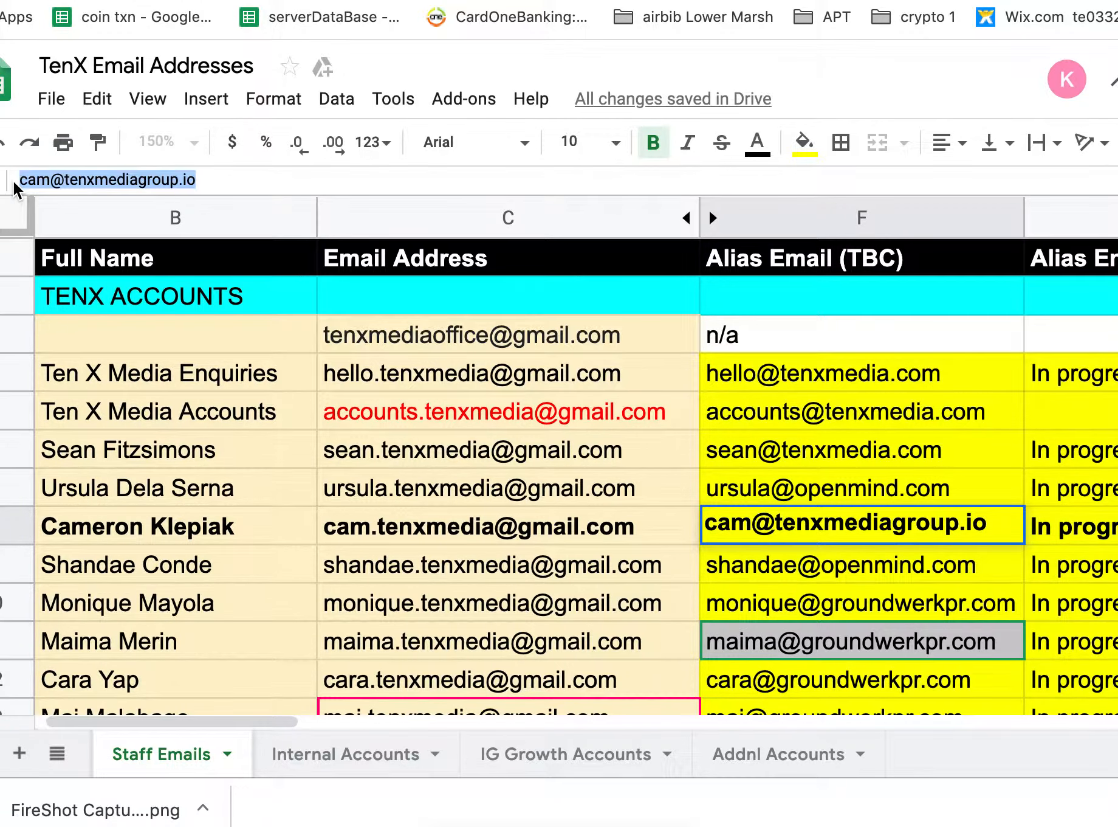
{"action": "key", "text": "super+Tab"}
{"action": "key", "text": "Tab"}
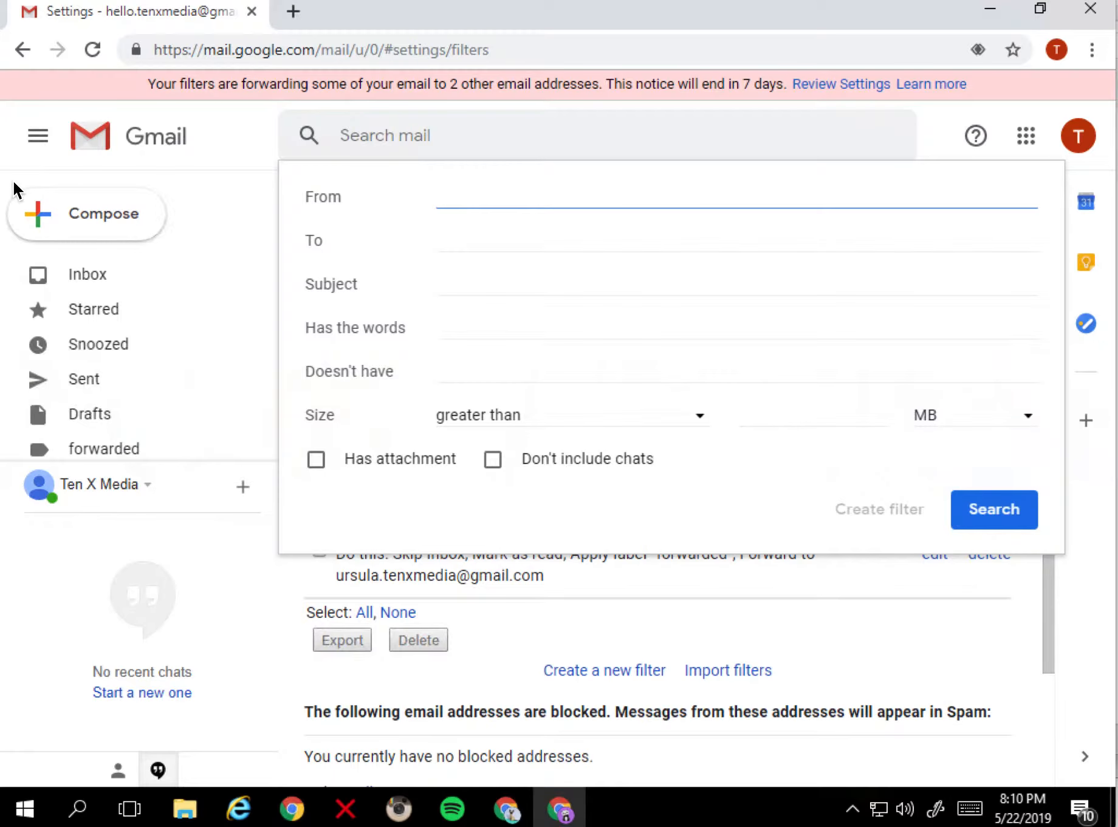
{"action": "left_click", "coordinate": [473, 240]}
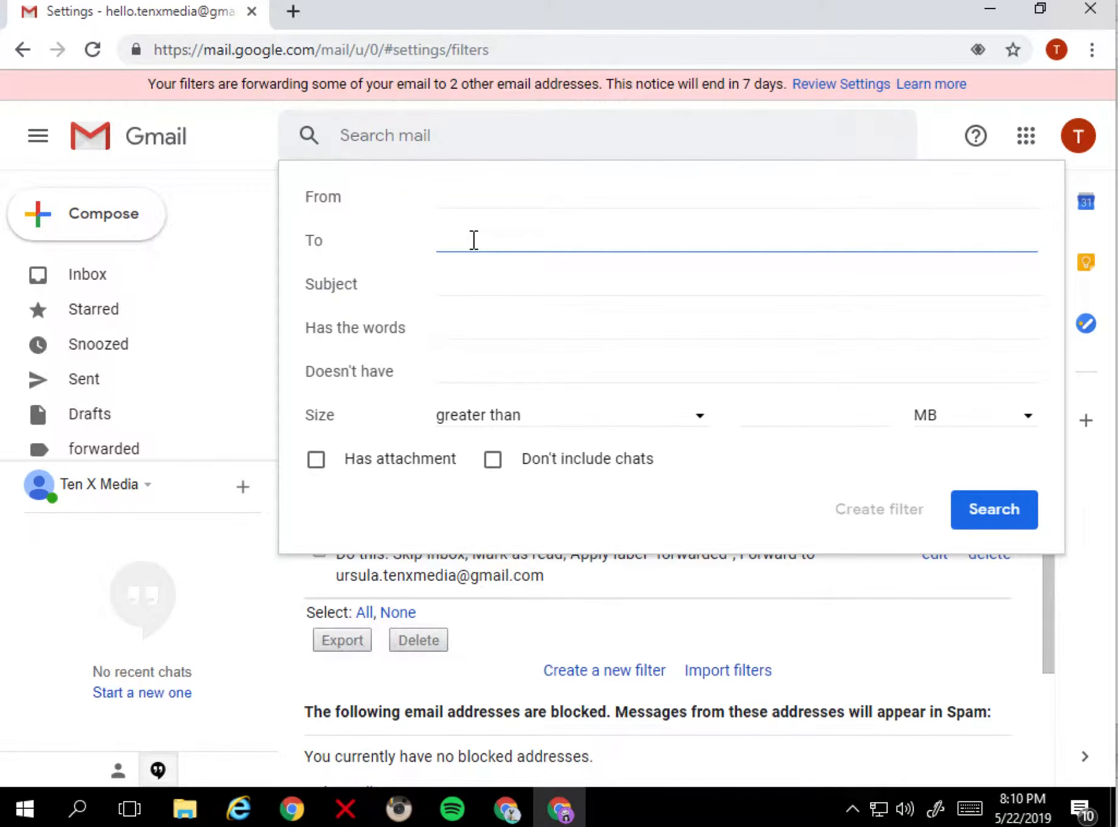
{"action": "key", "text": "ctrl+v"}
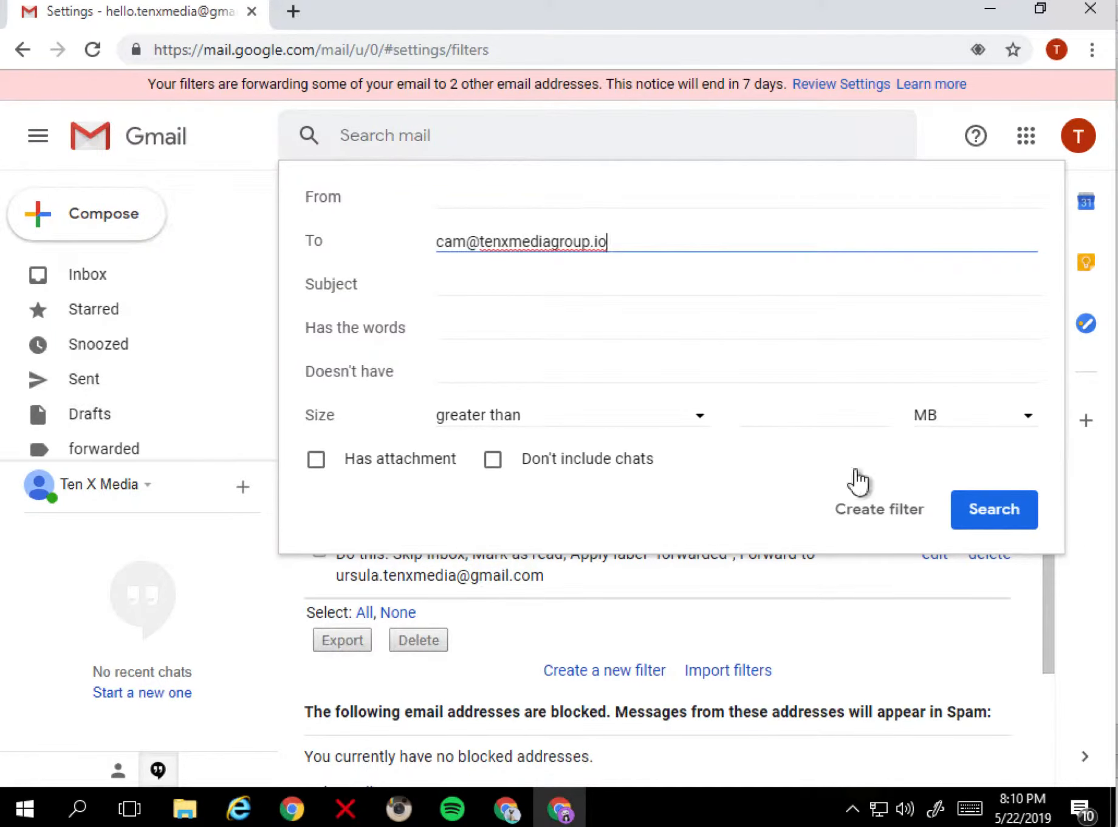
{"action": "left_click", "coordinate": [880, 519]}
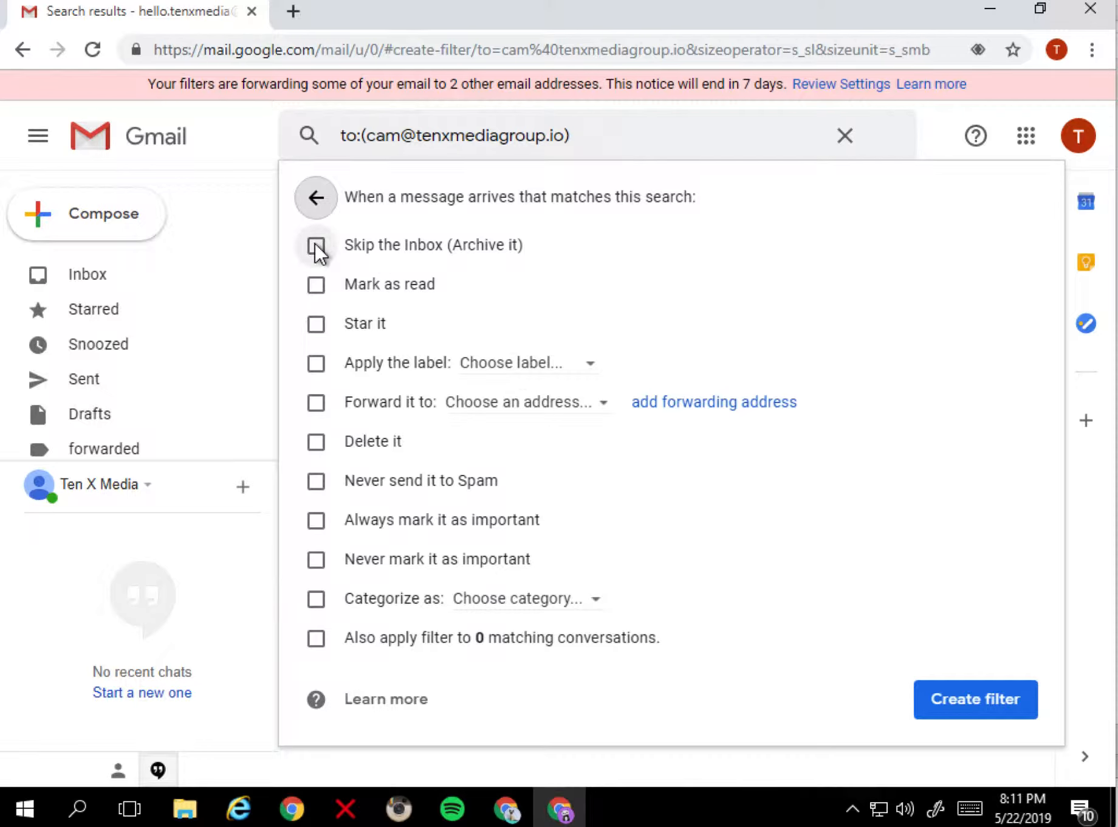
Step: Set the filter to skip the inbox, mark messages as read and apply the label "forwarded"
{"action": "left_click", "coordinate": [316, 246]}
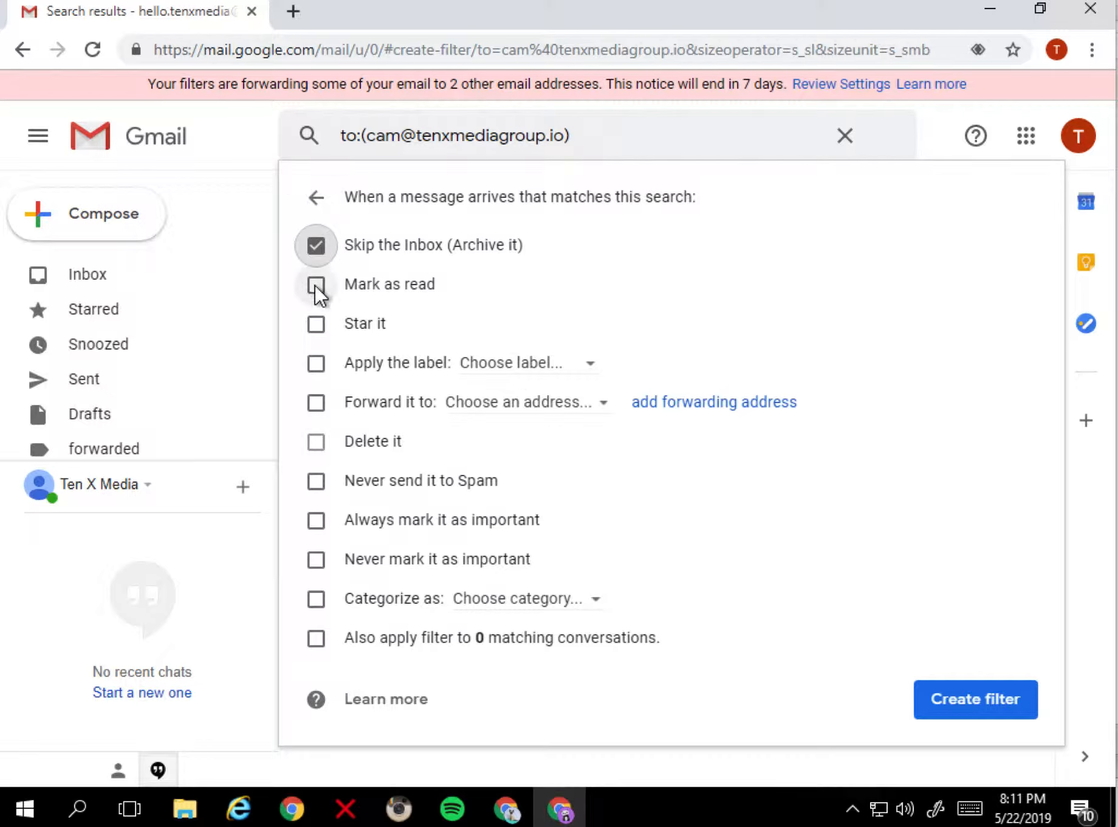
{"action": "left_click", "coordinate": [316, 286]}
{"action": "left_click", "coordinate": [317, 364]}
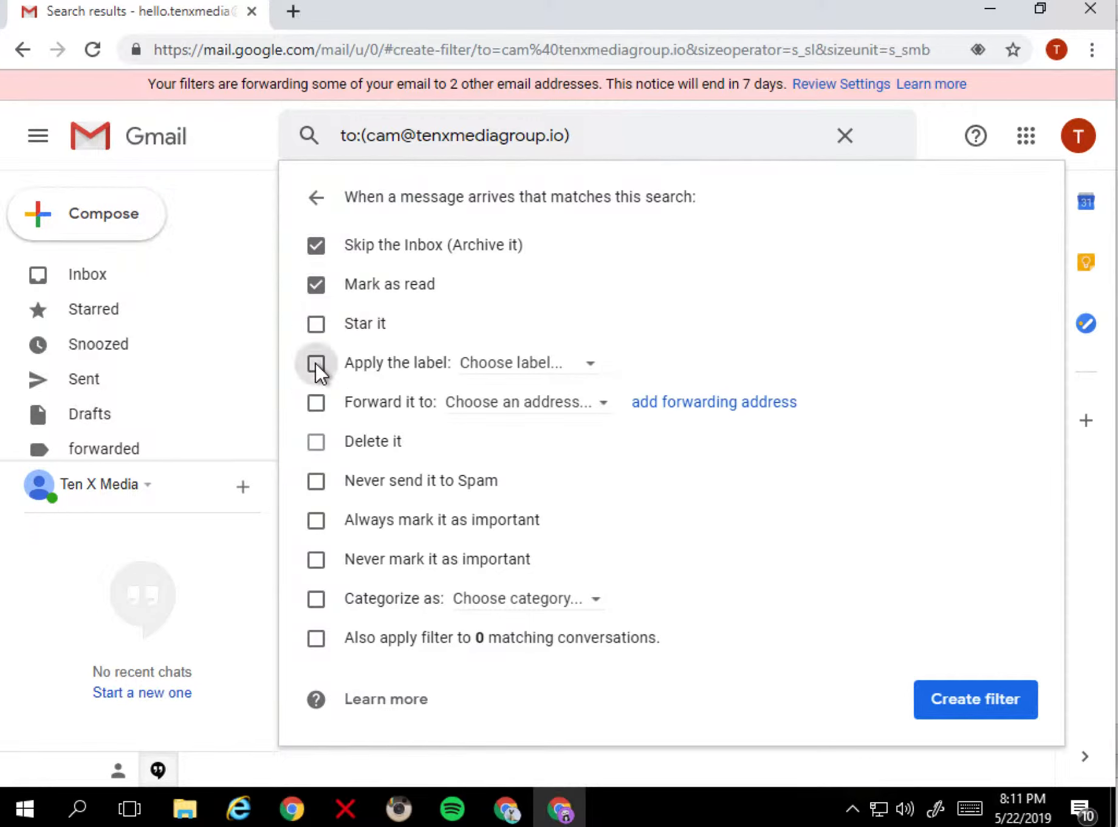
{"action": "left_click", "coordinate": [500, 367]}
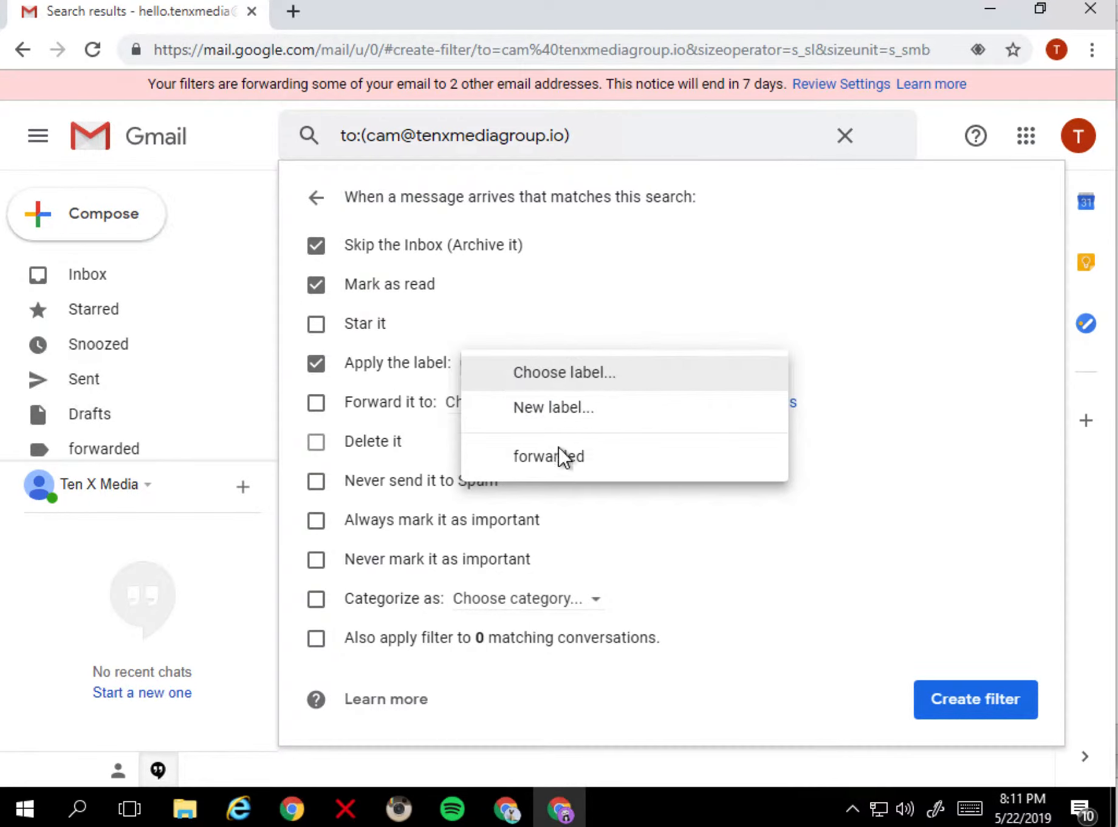
{"action": "left_click", "coordinate": [565, 464]}
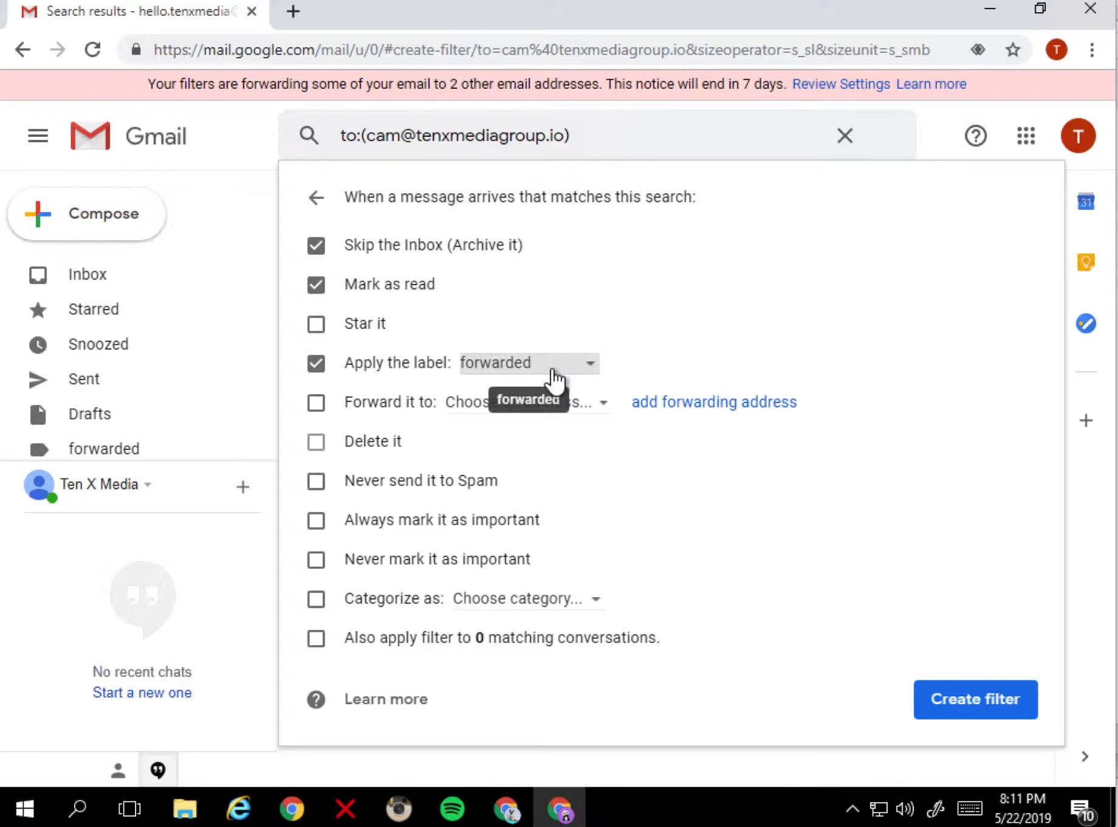
Step: Set the filter to forward matching mail to the staff member's Gmail address and create it
{"action": "left_click", "coordinate": [317, 404]}
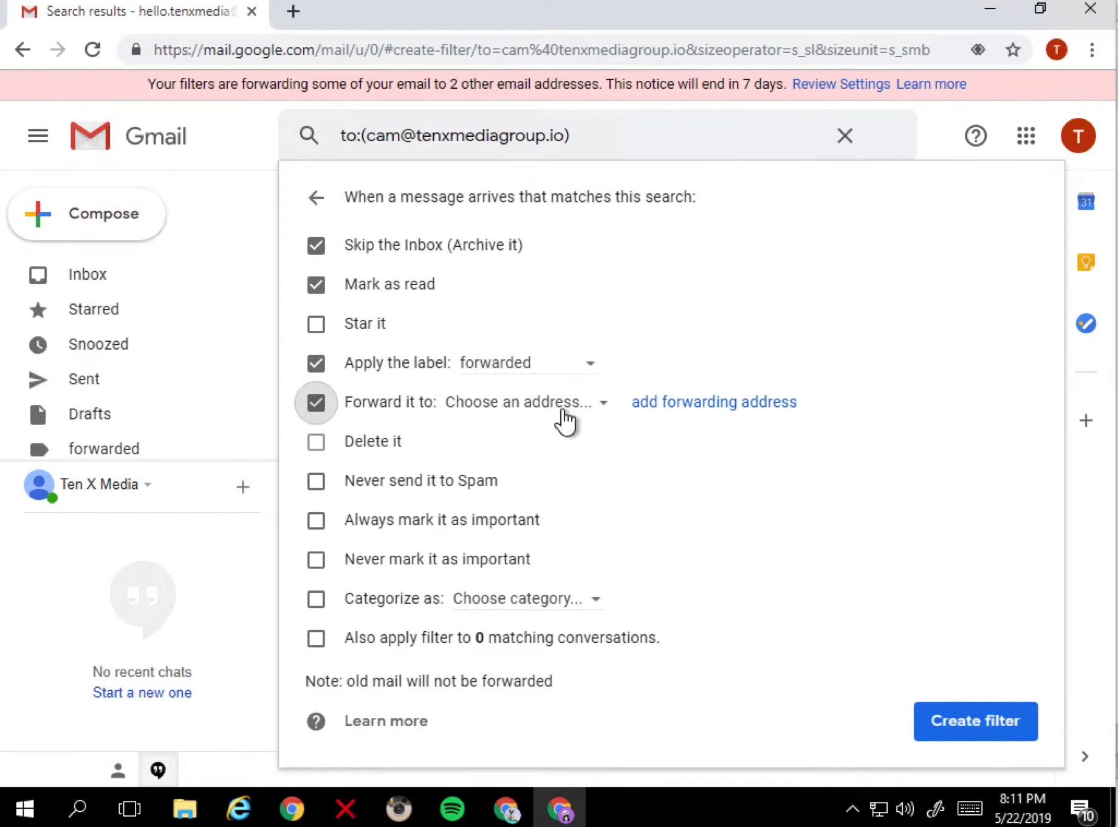
{"action": "left_click", "coordinate": [564, 410]}
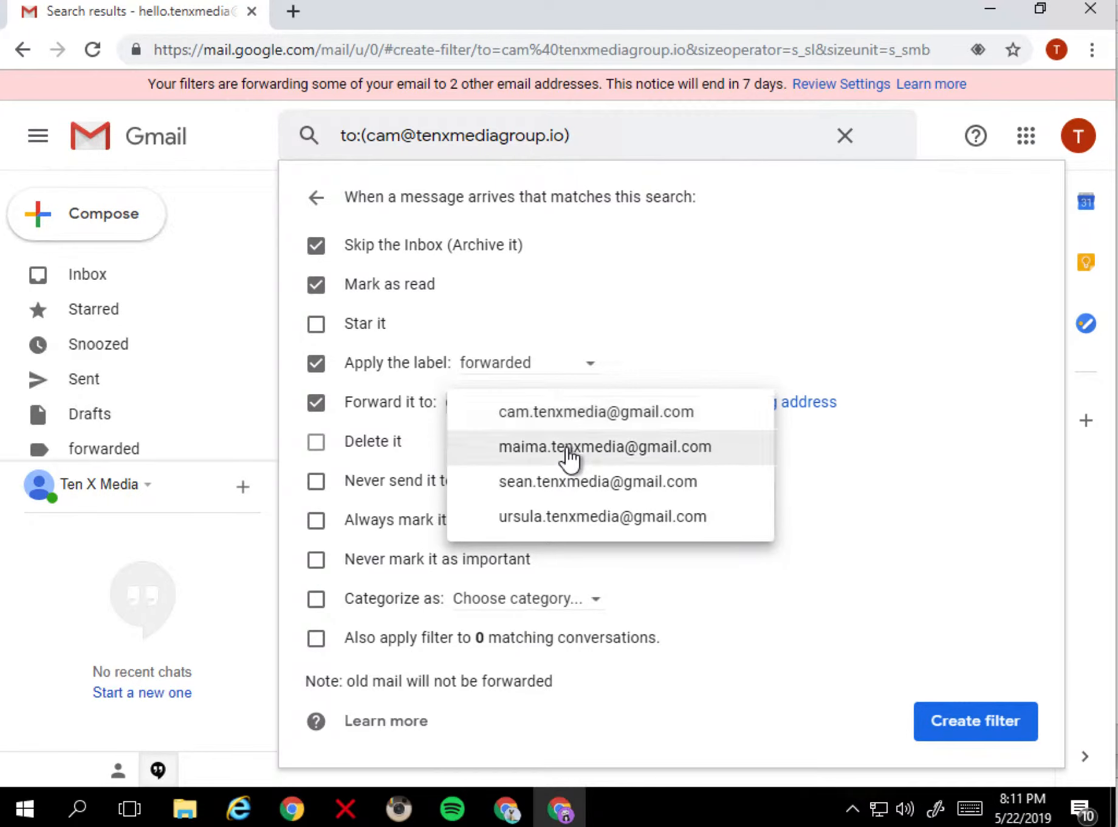
{"action": "left_click", "coordinate": [588, 424]}
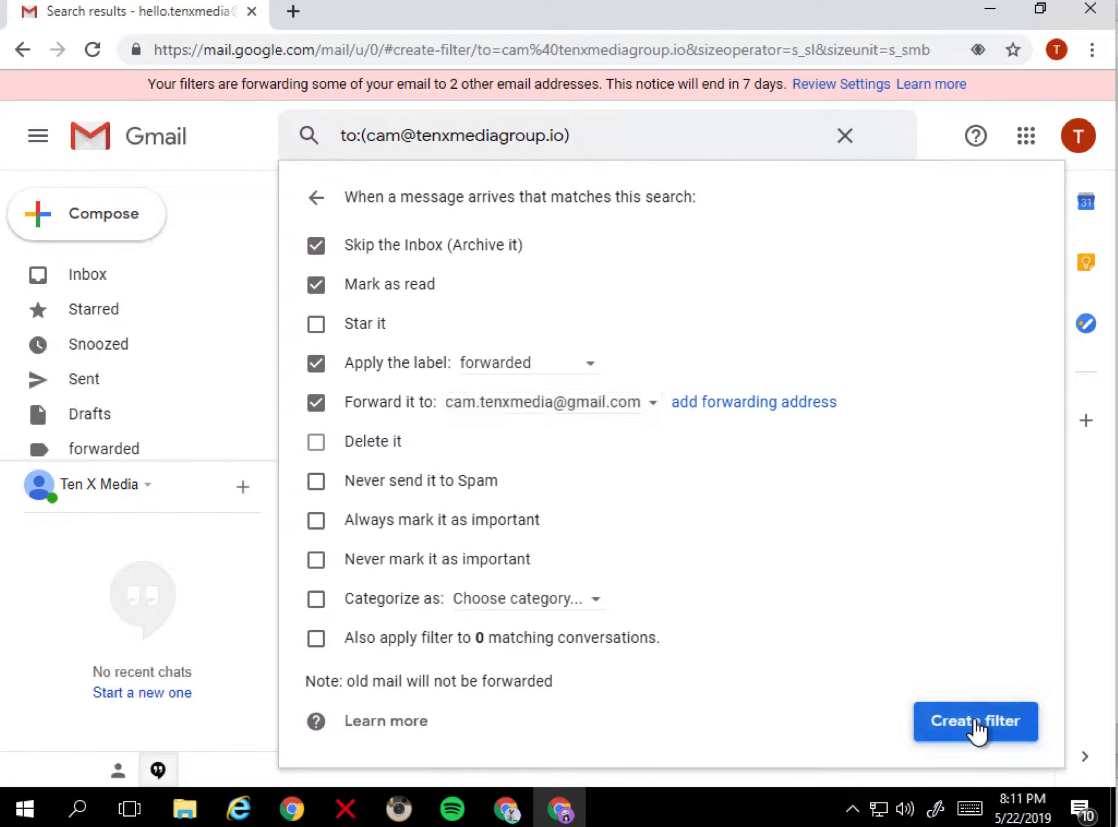
{"action": "left_click", "coordinate": [975, 723]}
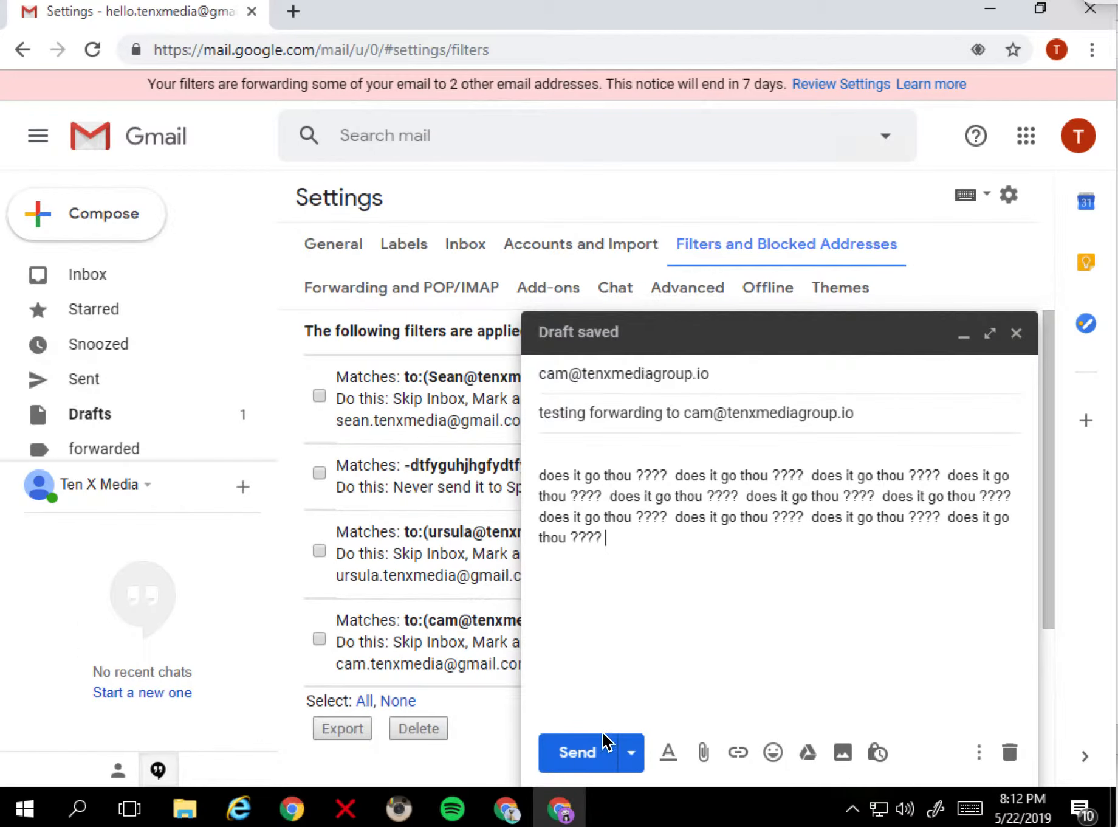
Step: Send the test email to the staff member's alias address and delete the forwarded copy after opening it in their Gmail inbox
{"action": "left_click", "coordinate": [645, 377]}
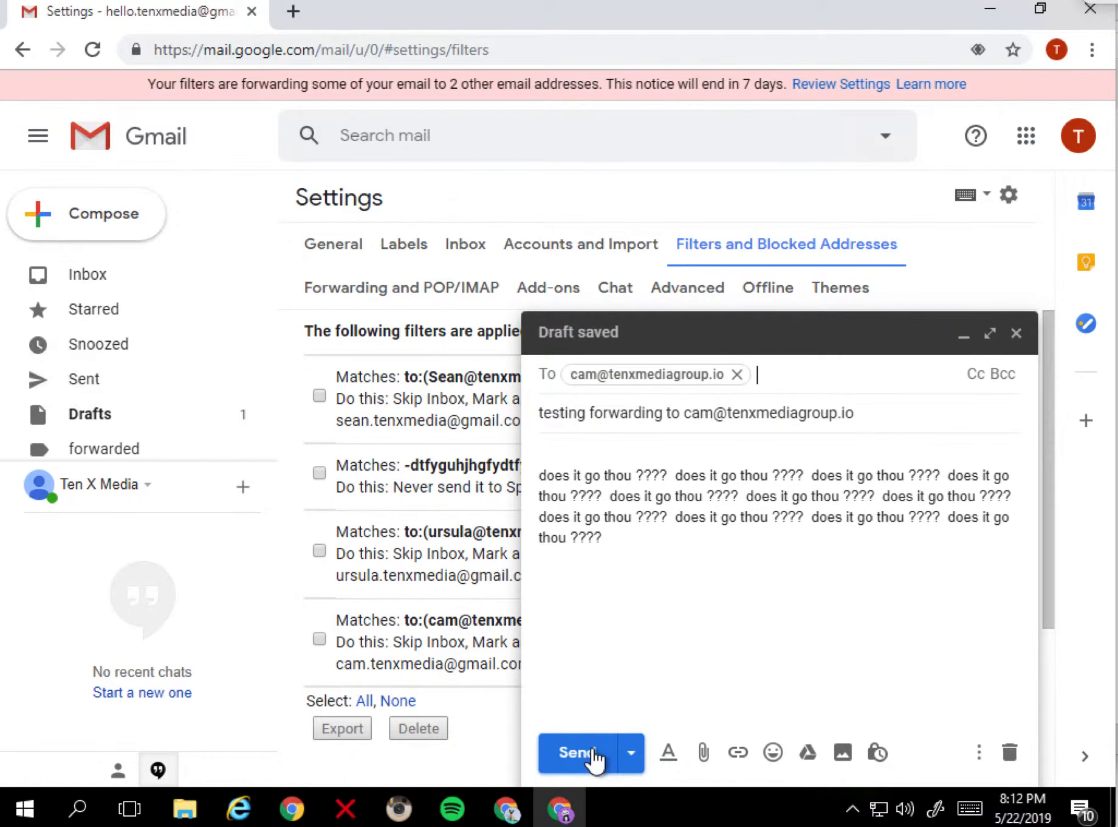
{"action": "left_click", "coordinate": [577, 753]}
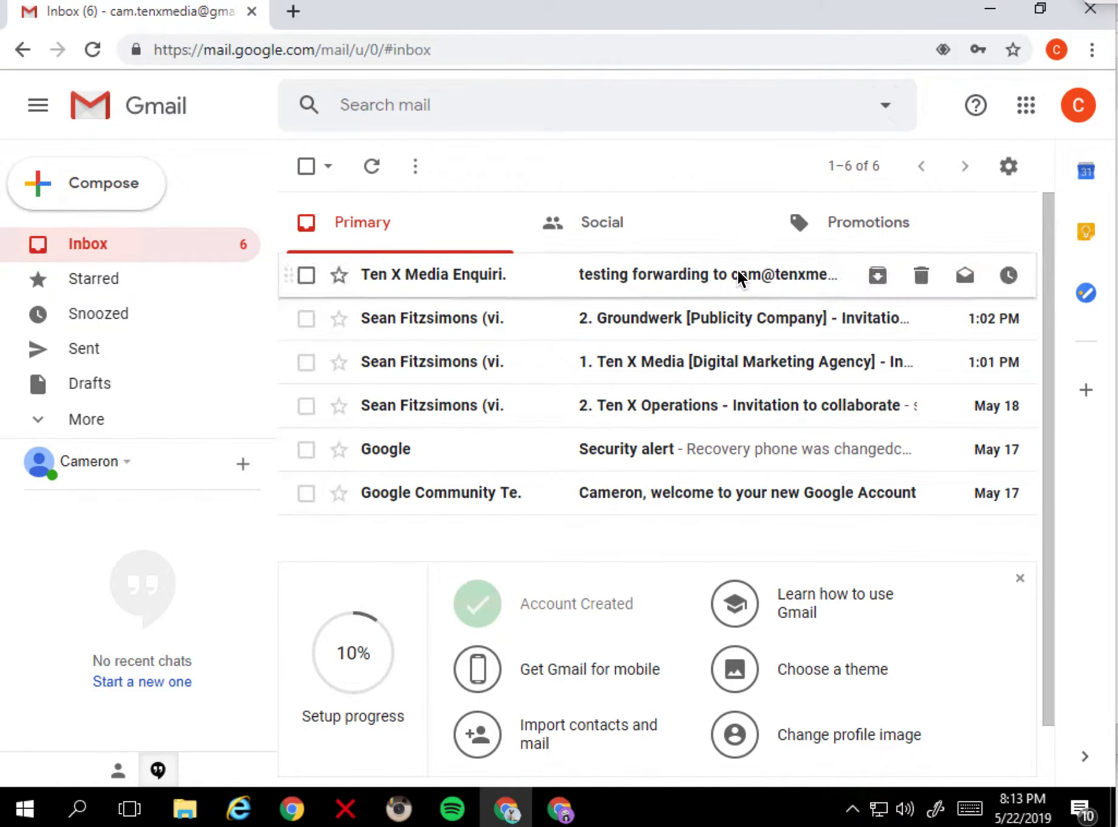
{"action": "left_click", "coordinate": [740, 280]}
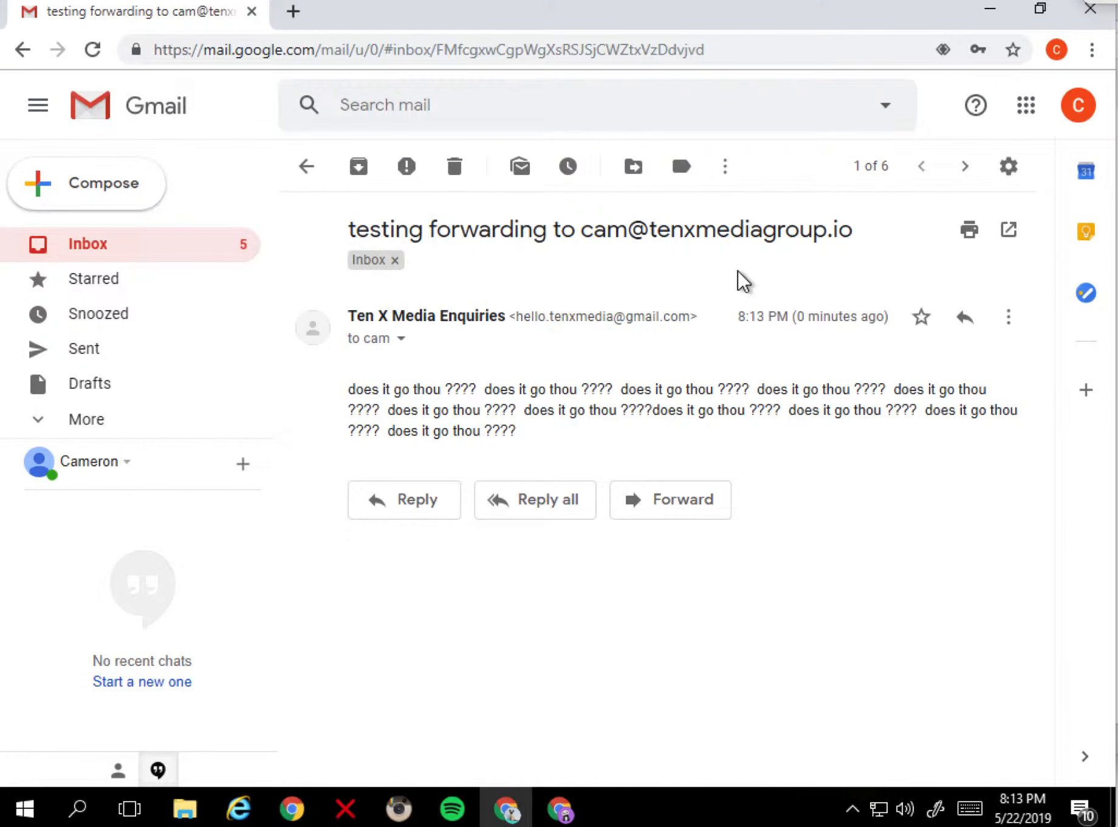
{"action": "left_click", "coordinate": [453, 170]}
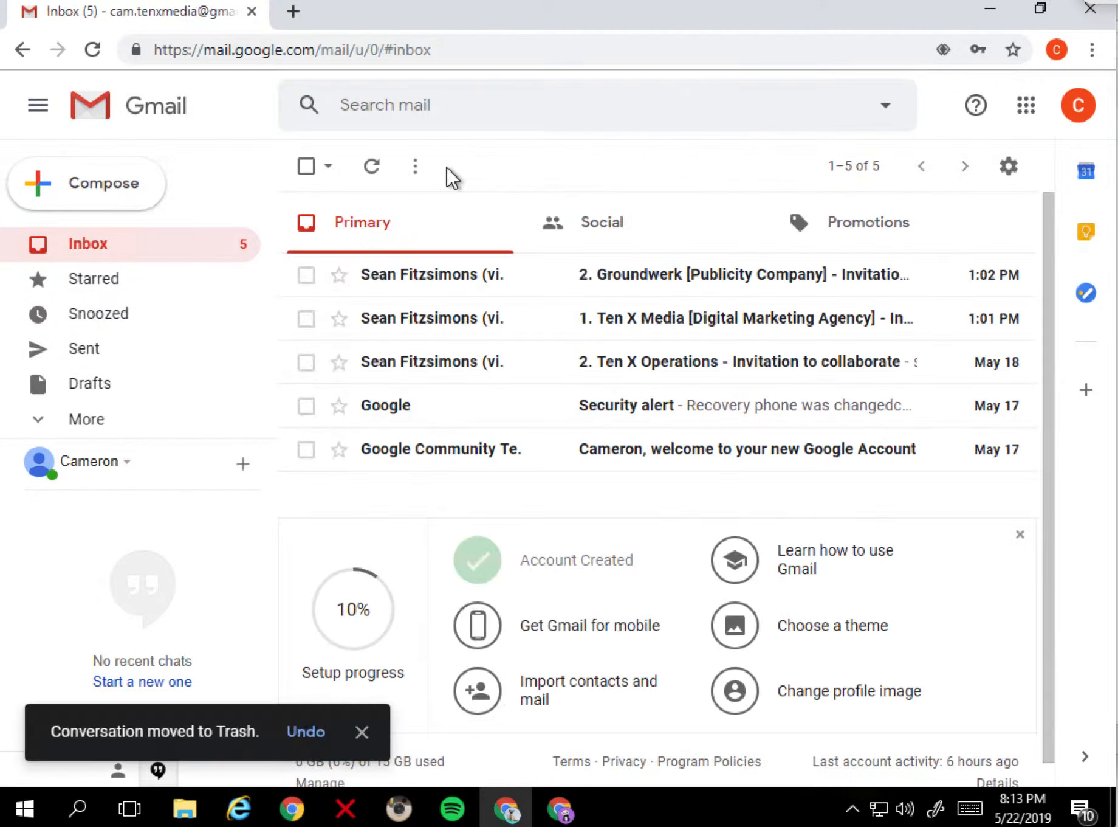
Step: Return to the central account's window and open and delete the test message under the "forwarded" label
{"action": "left_click", "coordinate": [511, 810]}
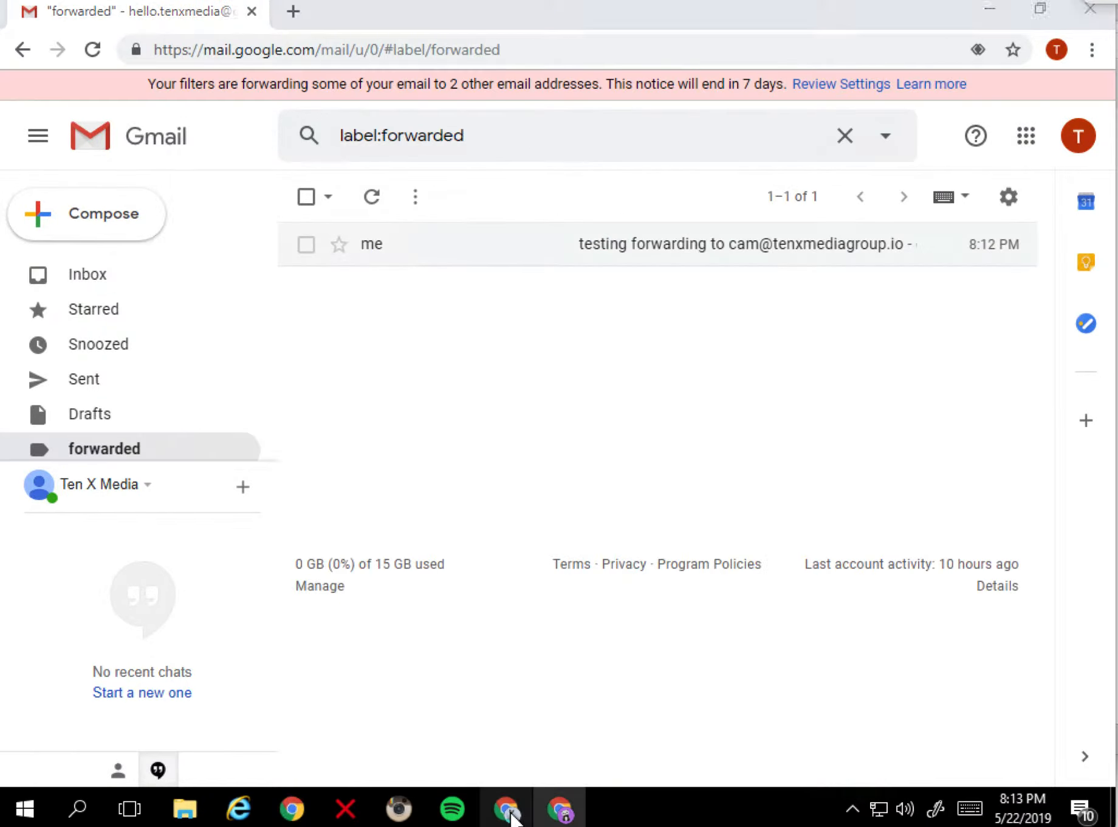
{"action": "left_click", "coordinate": [637, 245]}
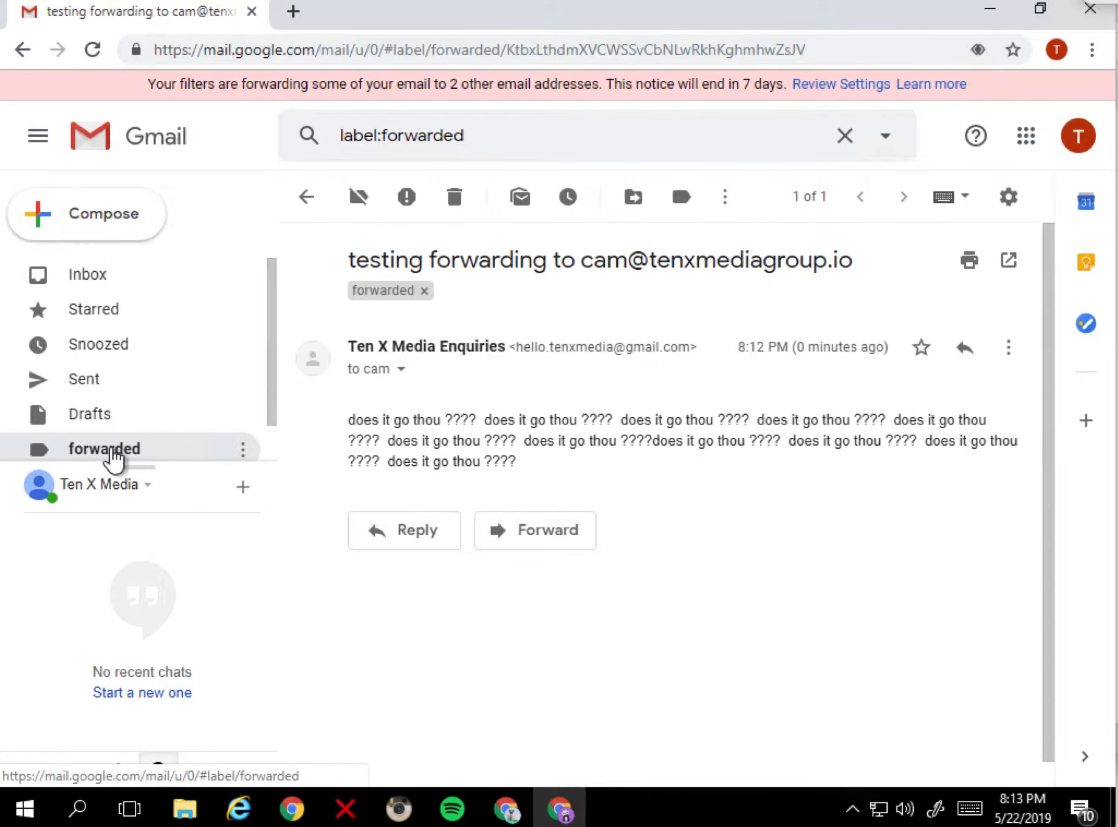
{"action": "left_click", "coordinate": [113, 456]}
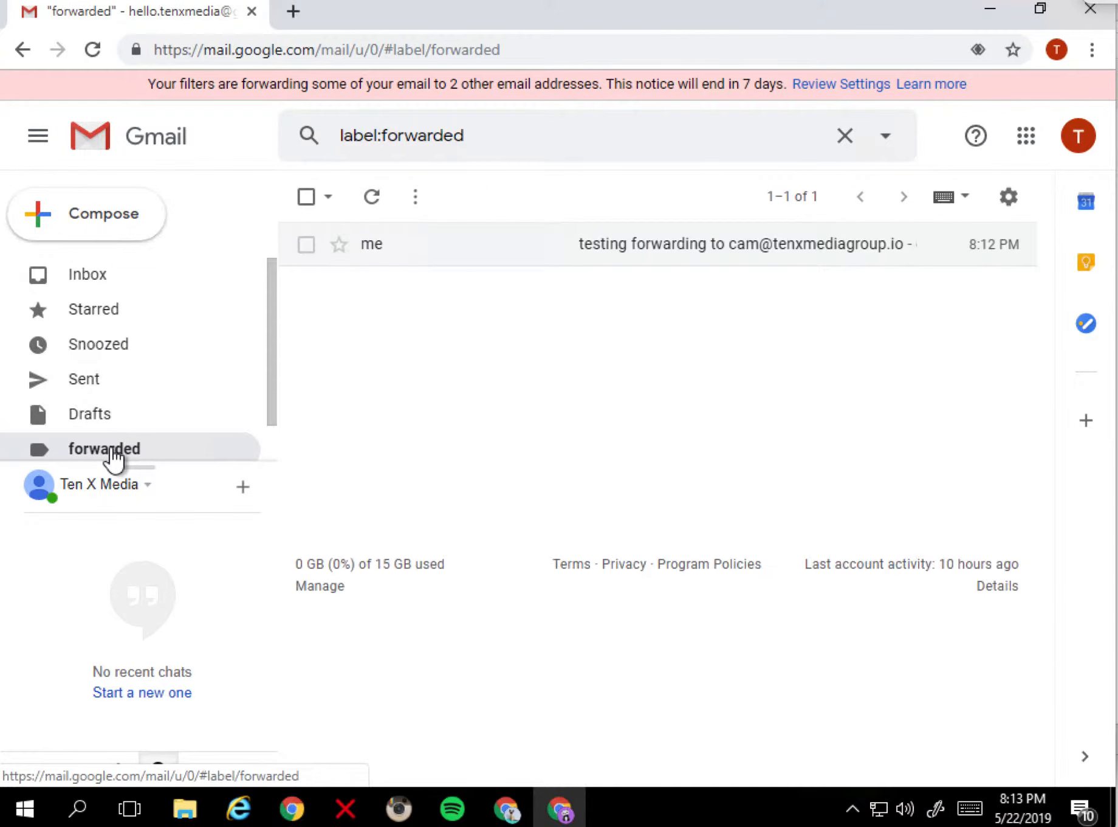
{"action": "left_click", "coordinate": [698, 246]}
{"action": "double_click", "coordinate": [698, 246]}
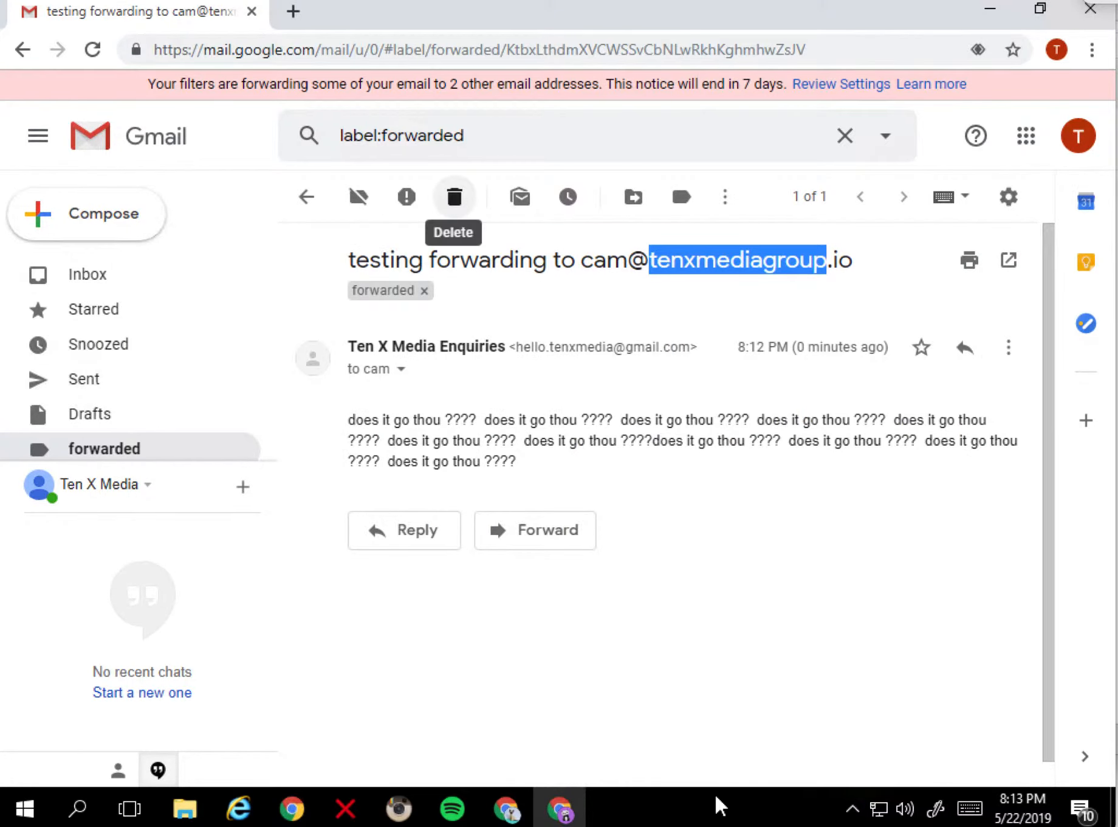
{"action": "left_click", "coordinate": [455, 198]}
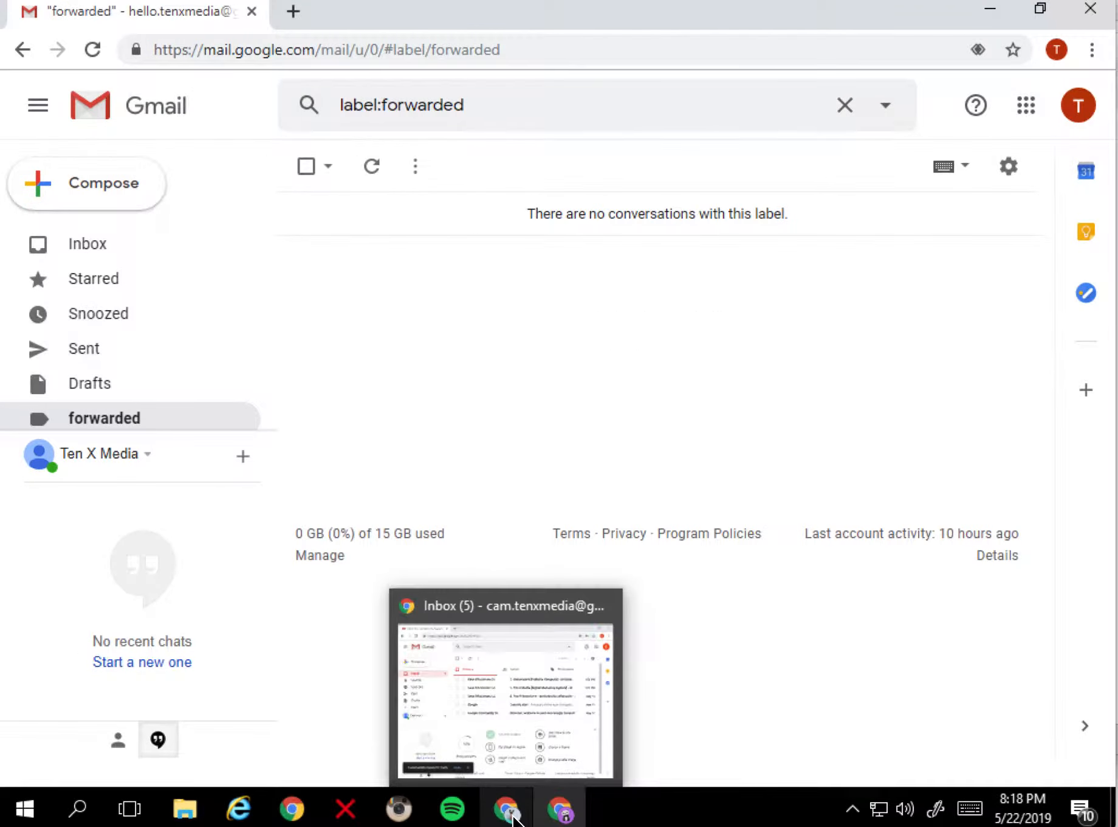
Step: Switch to the staff member's Gmail window and start adding another email address in the Accounts and Import settings
{"action": "left_click", "coordinate": [511, 814]}
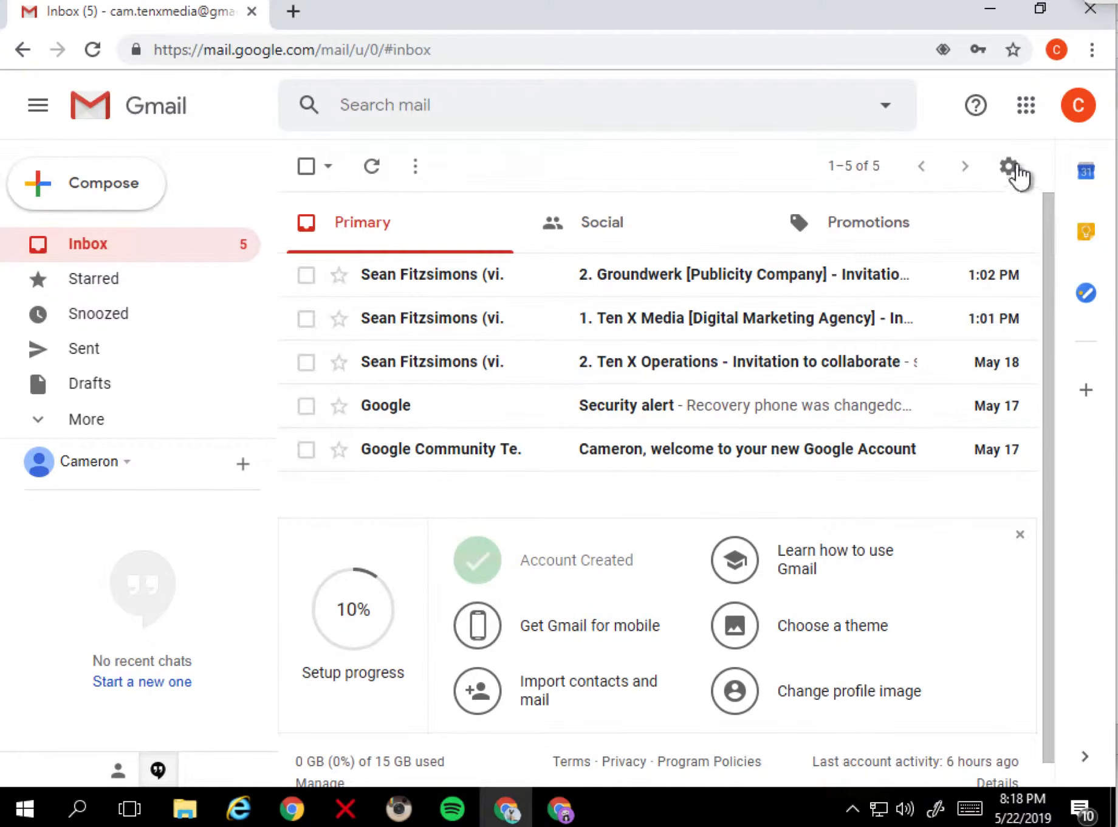
{"action": "left_click", "coordinate": [1010, 168]}
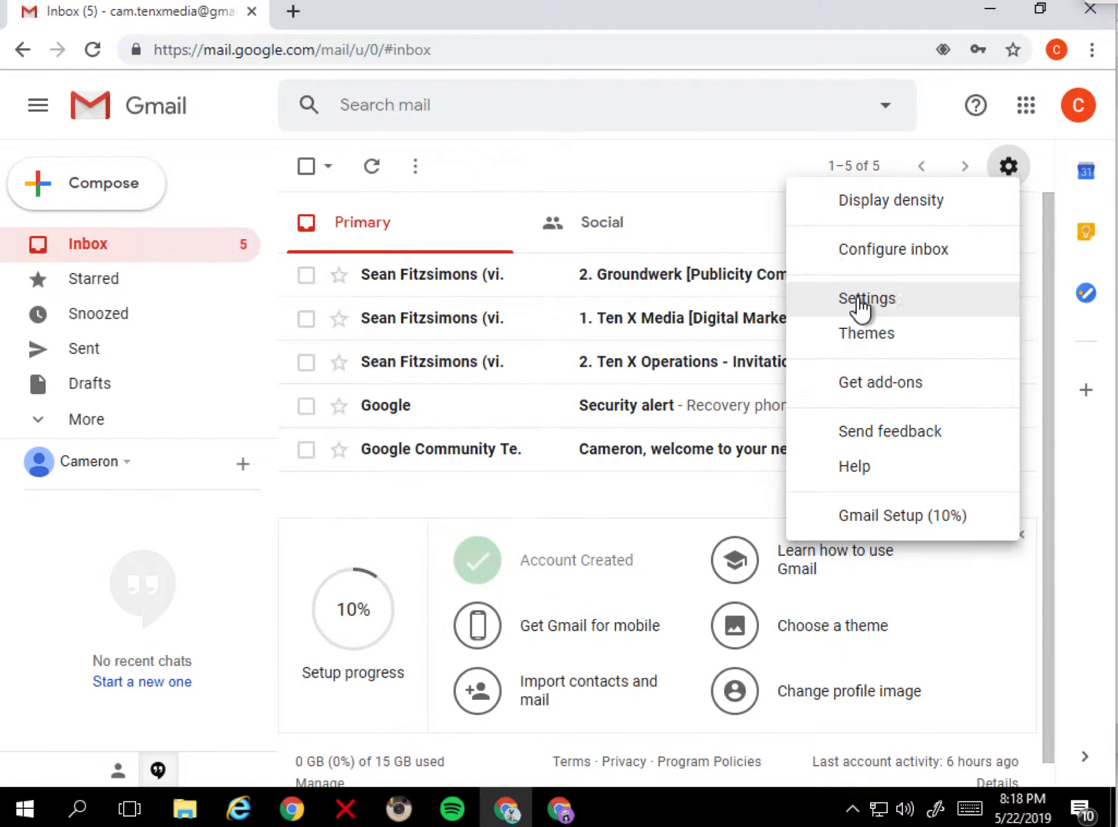
{"action": "left_click", "coordinate": [866, 300]}
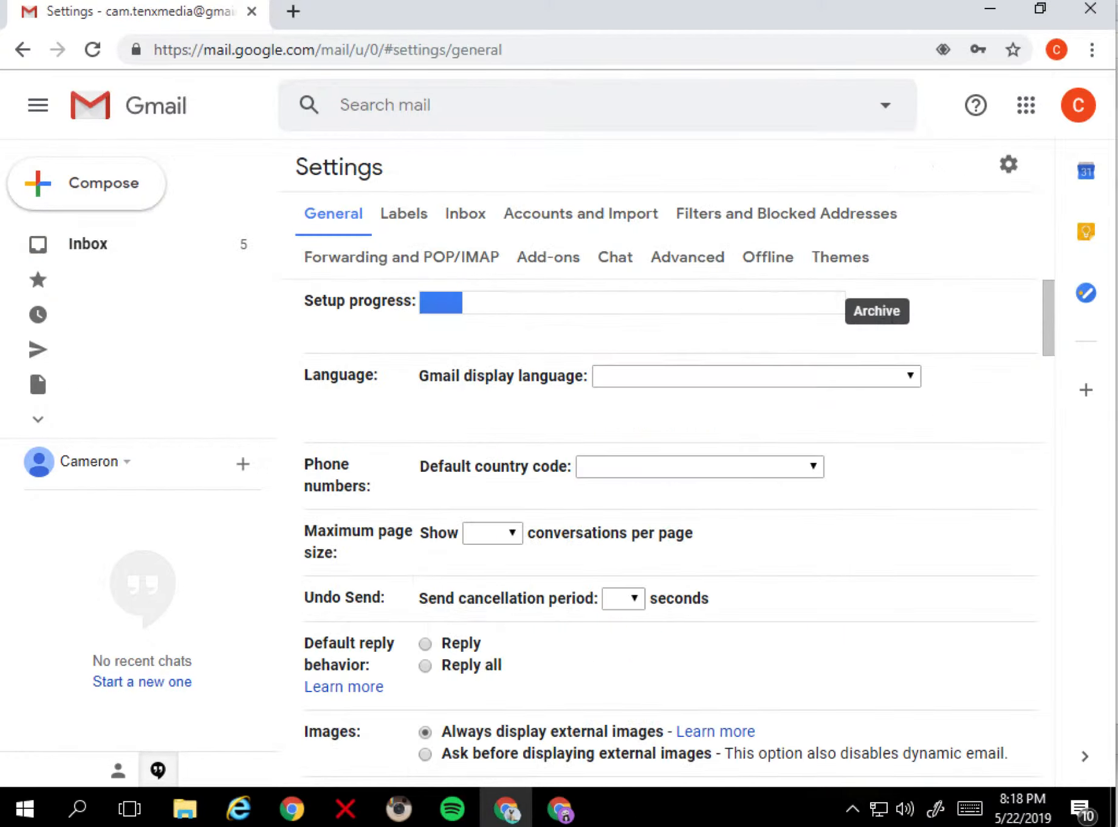
{"action": "left_click", "coordinate": [561, 214]}
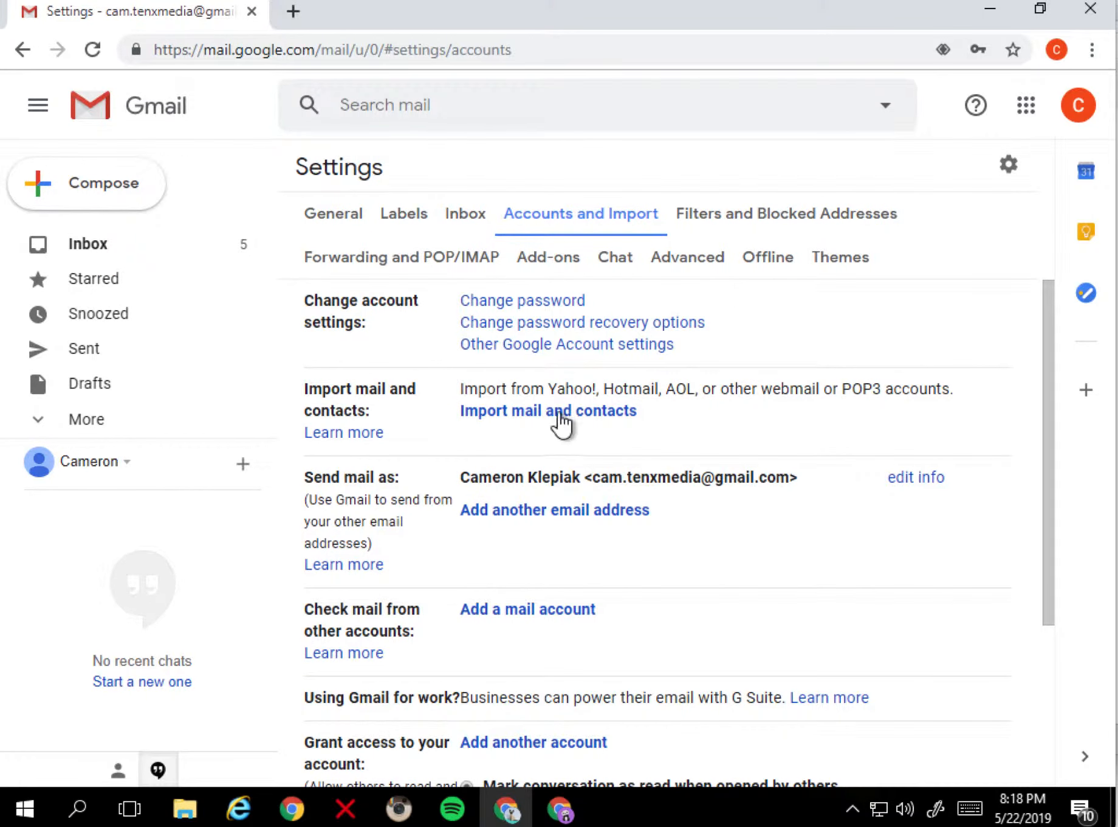
{"action": "left_click", "coordinate": [536, 515]}
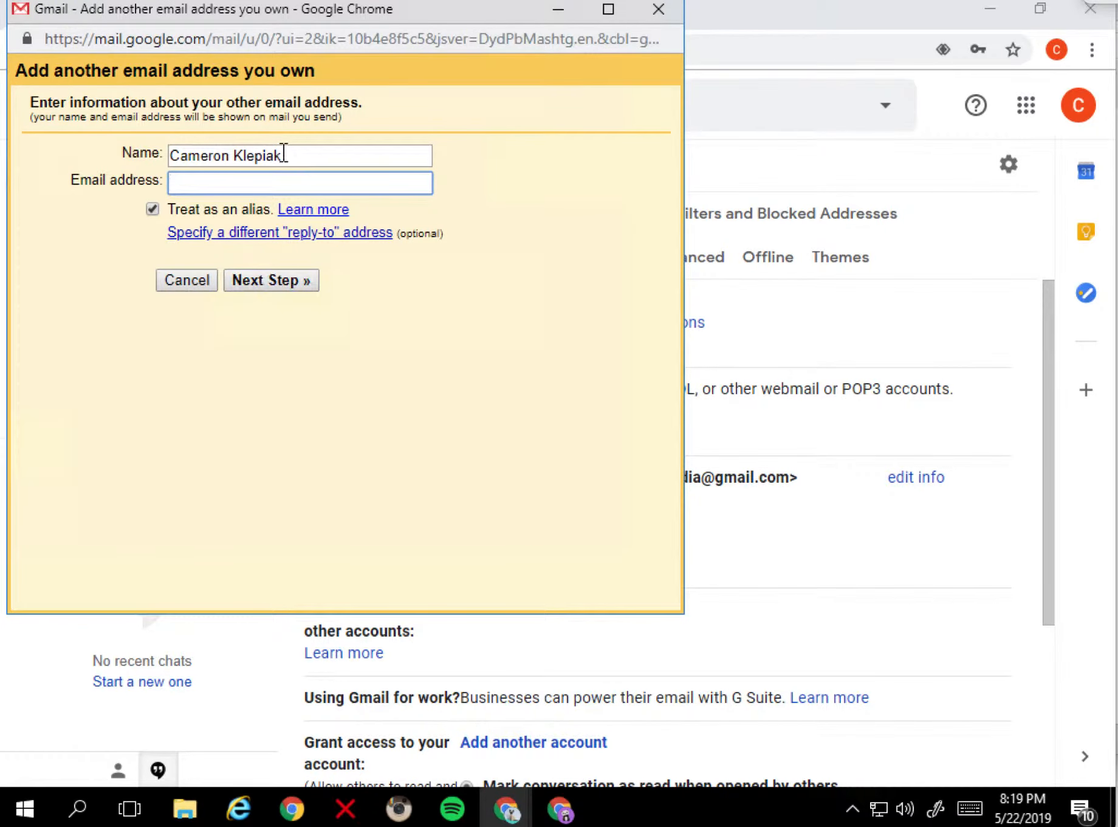
Step: Set the sender name to the staff member's first name plus "@ TenX" and enter their alias address, copied from the spreadsheet
{"action": "double_click", "coordinate": [262, 153]}
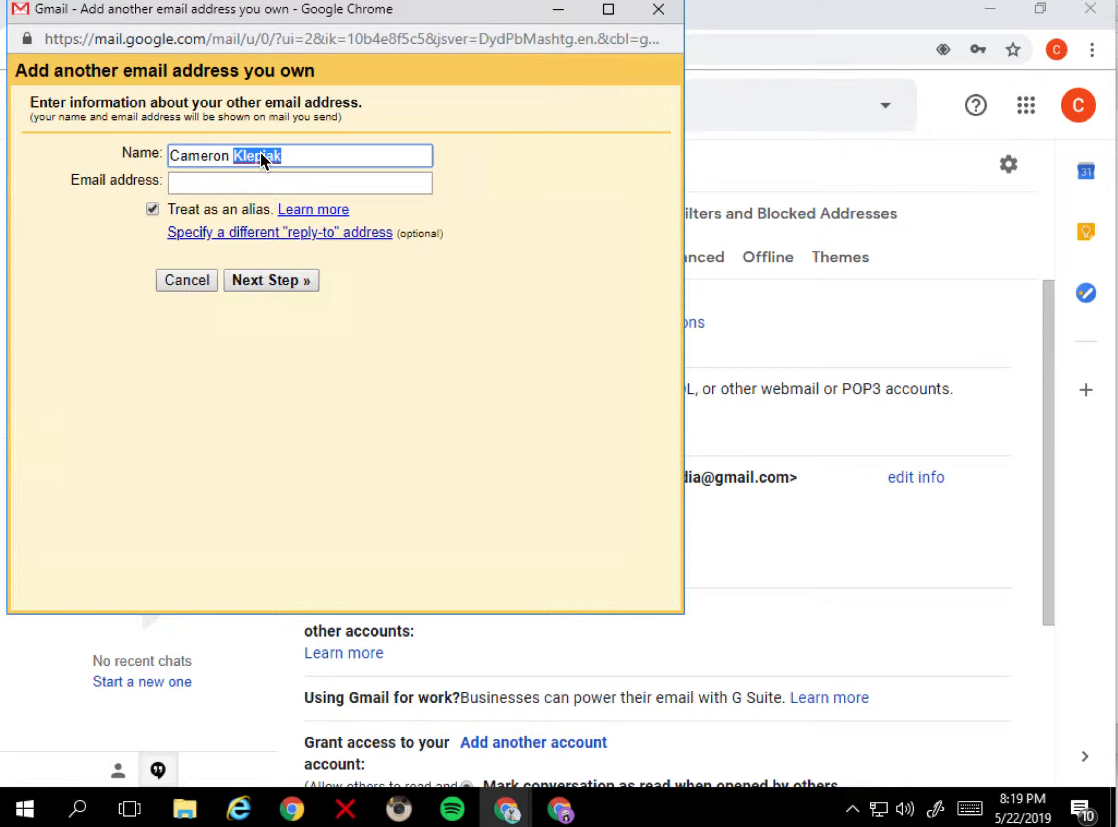
{"action": "type", "text": "@"}
{"action": "key", "text": "Tab"}
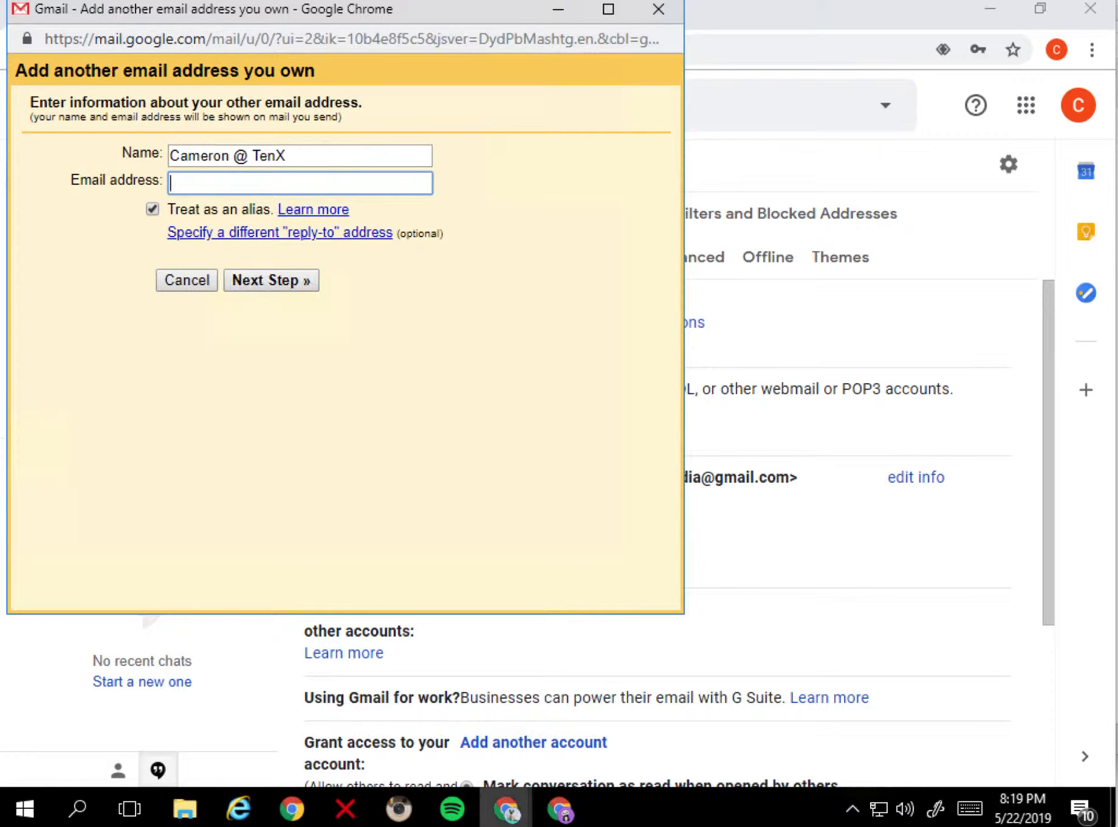
{"action": "mouse_move", "coordinate": [506, 808]}
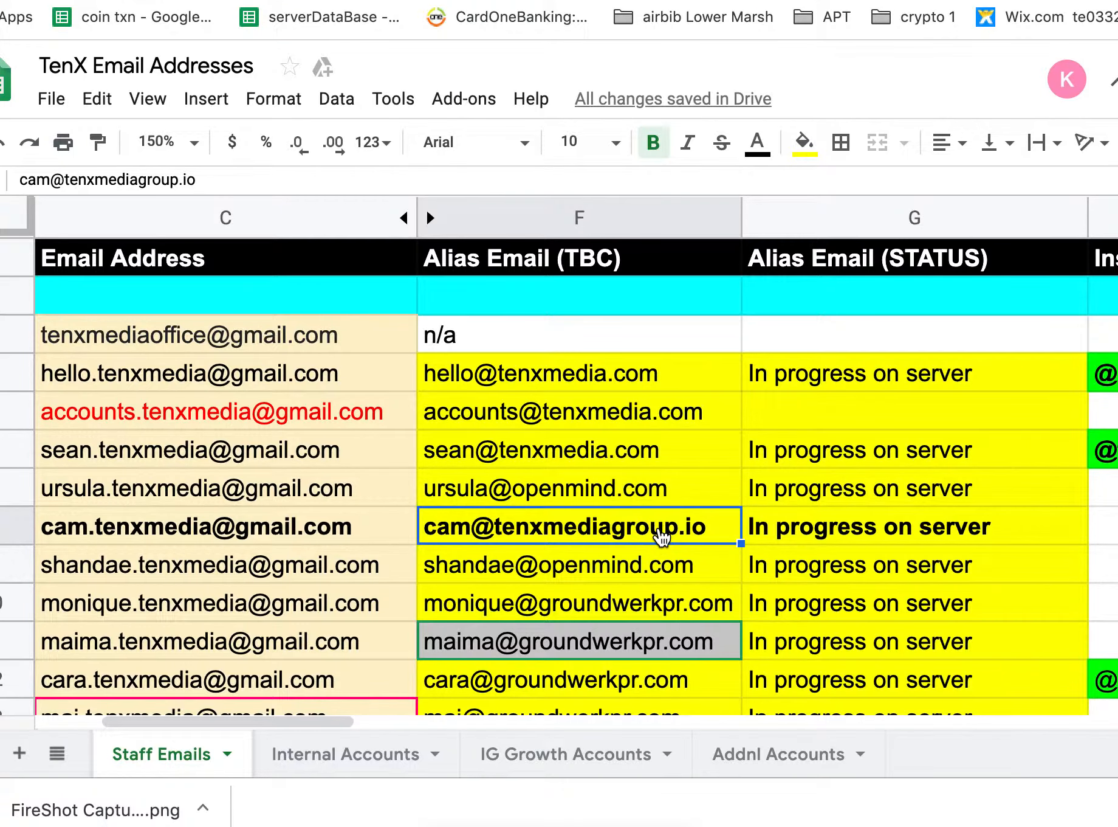
{"action": "key", "text": "super+Tab"}
{"action": "key", "text": "super+Tab"}
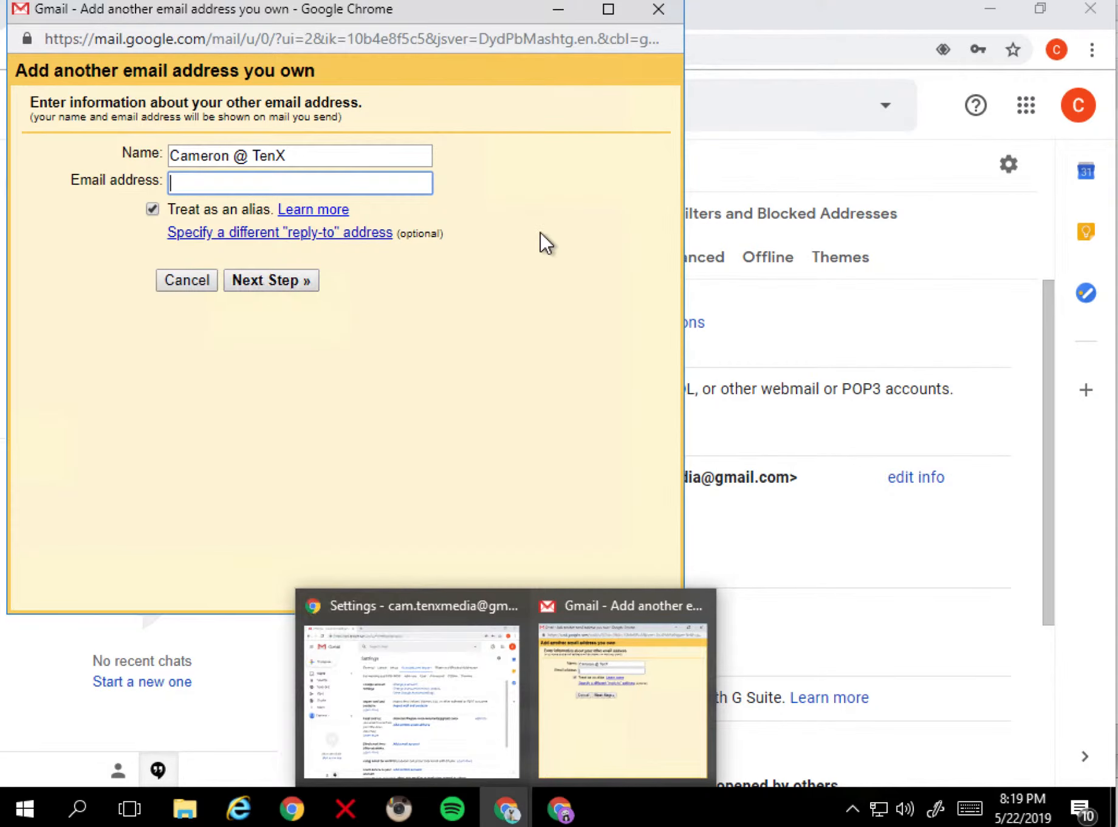
{"action": "key", "text": "ctrl+v"}
Step: Turn off "Treat as an alias", enter the same alias as the reply-to address and continue to the SMTP settings
{"action": "left_click", "coordinate": [152, 210]}
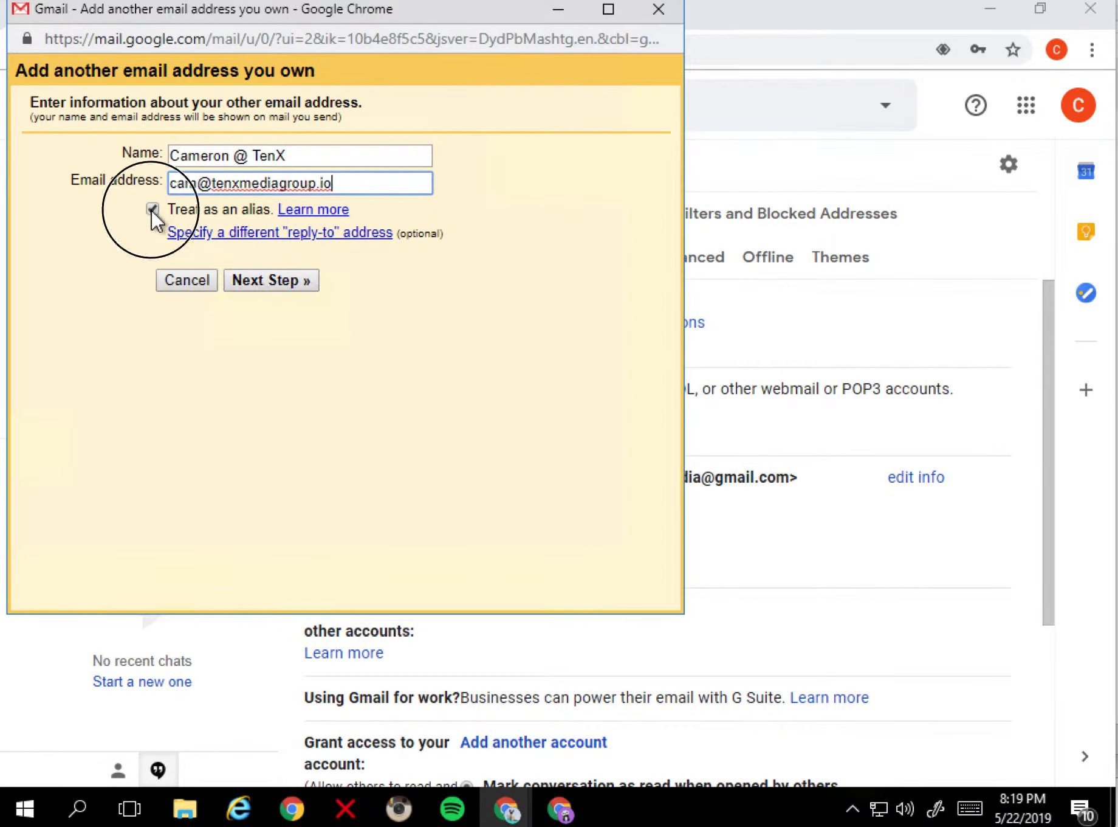
{"action": "left_click", "coordinate": [266, 240]}
{"action": "key", "text": "ctrl+v"}
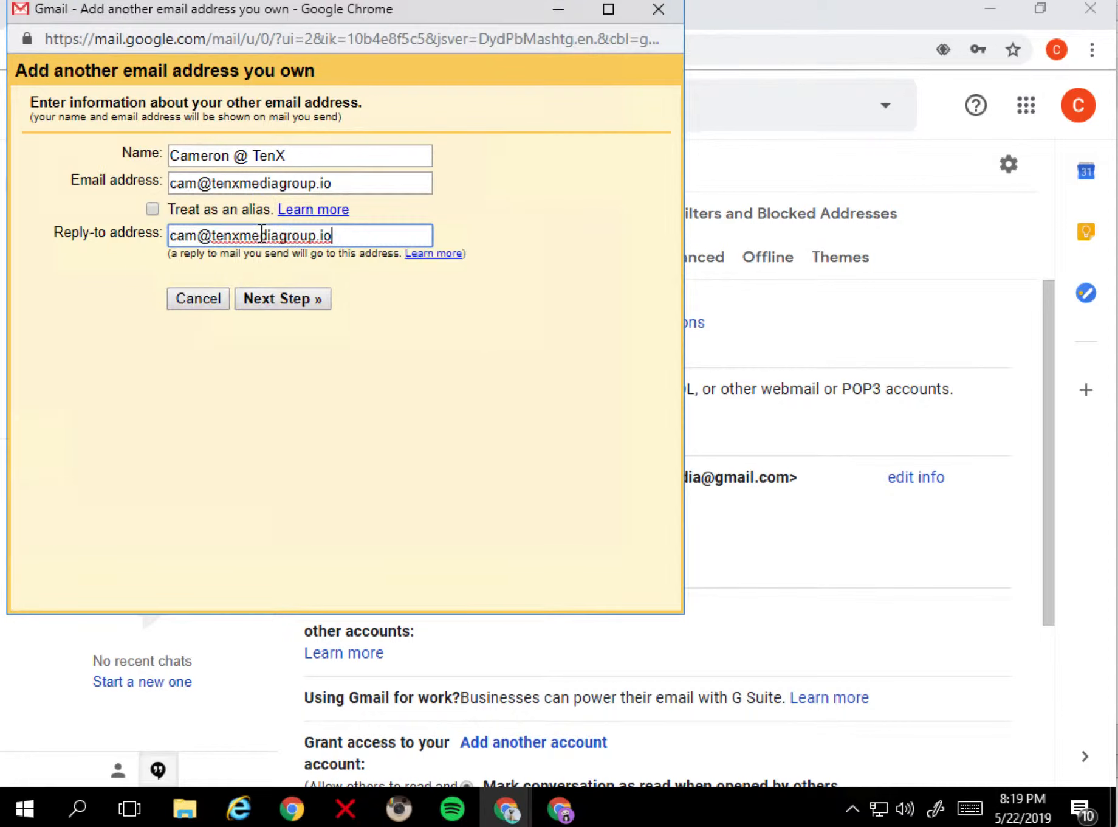
{"action": "left_click", "coordinate": [303, 300]}
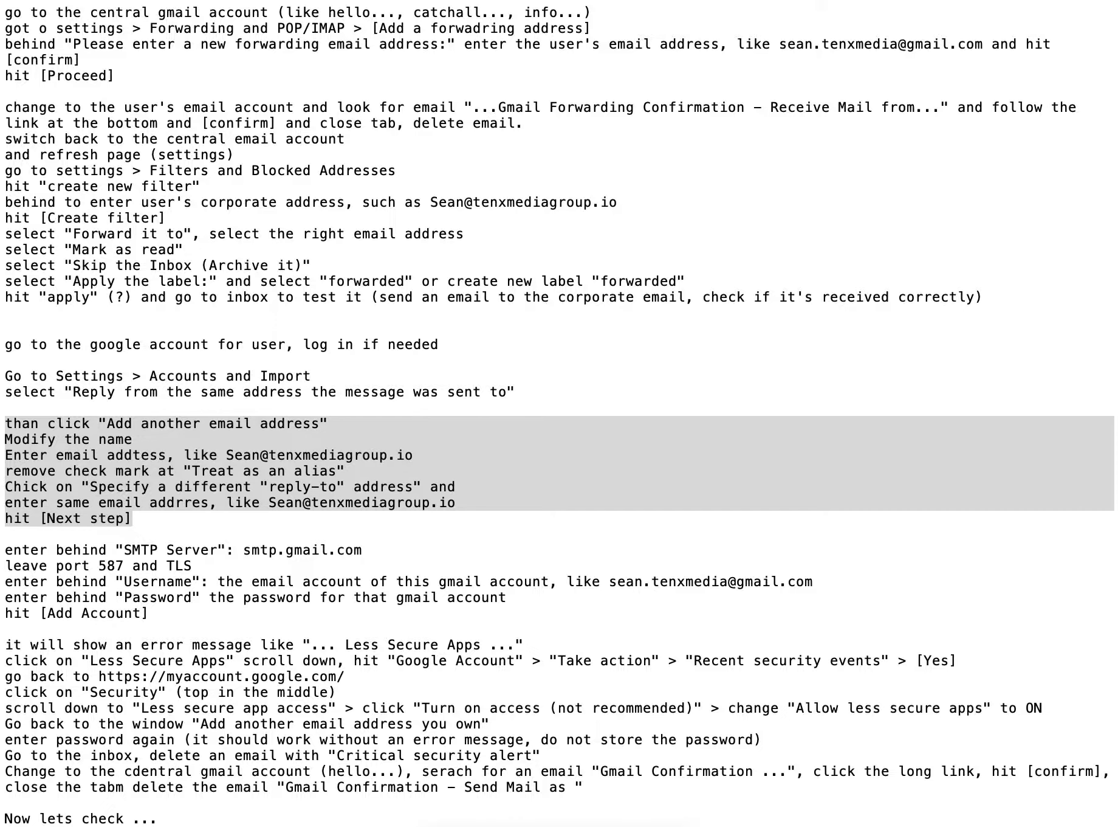
Step: Set the SMTP server to smtp.gmail.com and the username to the staff member's Gmail address, copied from the TenX Email Addresses spreadsheet
{"action": "key", "text": "super+Tab"}
{"action": "key", "text": "super+Tab"}
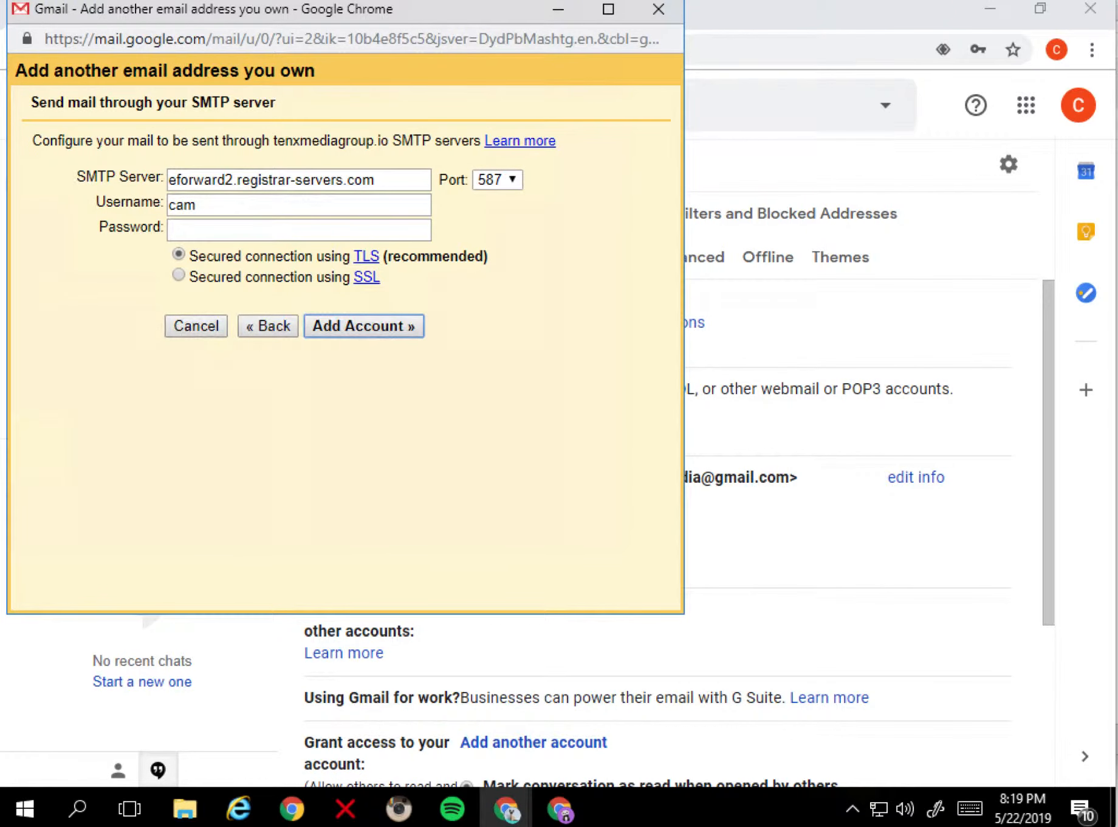
{"action": "key", "text": "super+Tab"}
{"action": "key", "text": "super+Tab"}
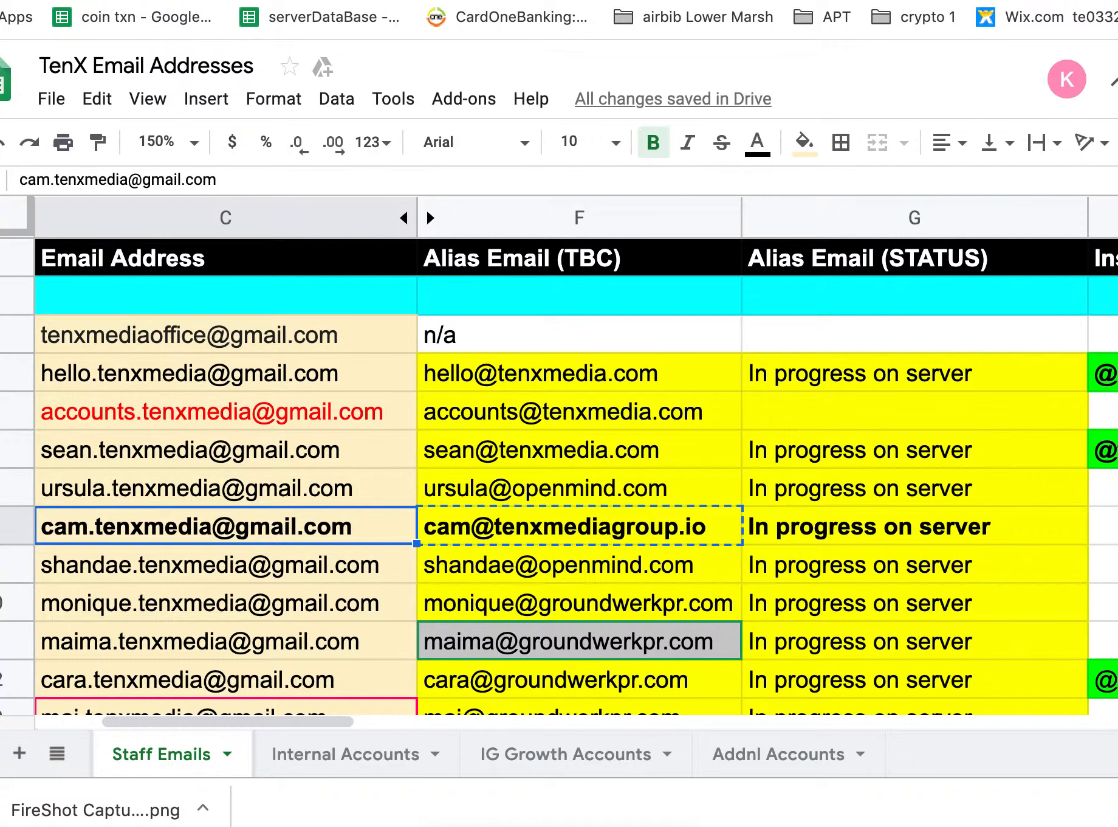
{"action": "left_click", "coordinate": [301, 526]}
{"action": "key", "text": "super+c"}
{"action": "key", "text": "super+Tab"}
{"action": "key", "text": "super+Tab"}
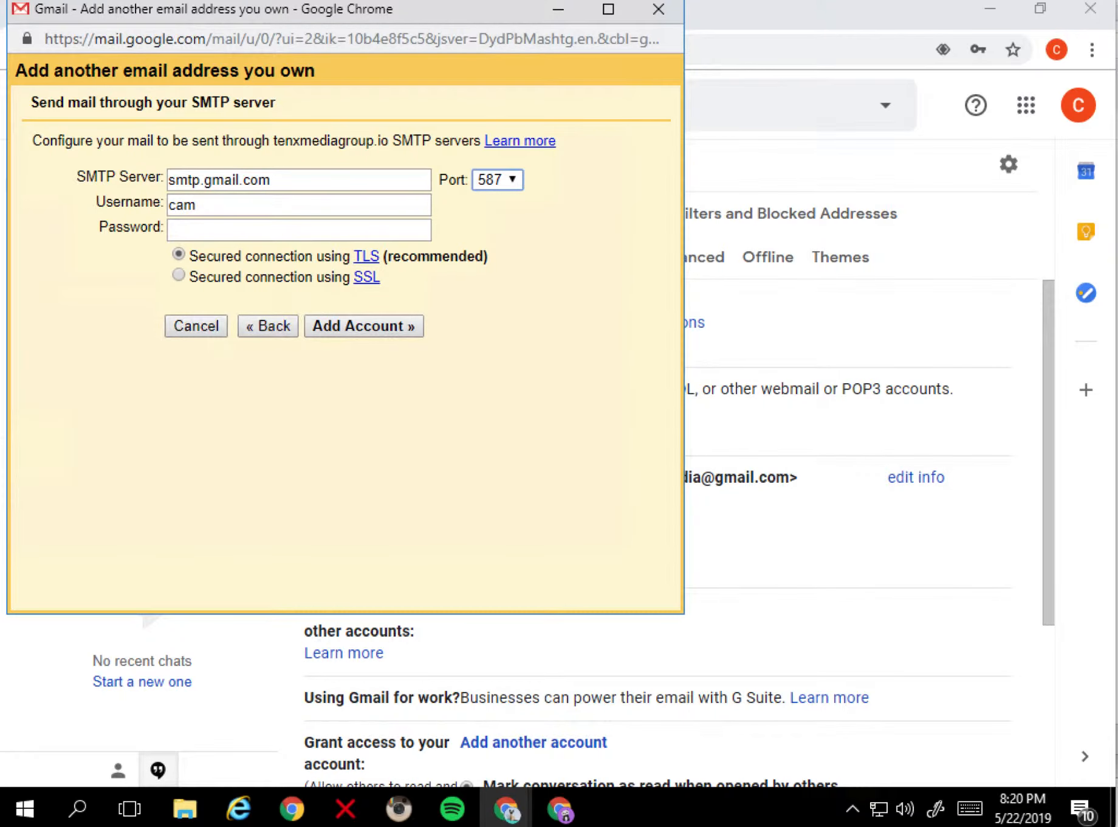
{"action": "double_click", "coordinate": [179, 204]}
{"action": "key", "text": "ctrl+v"}
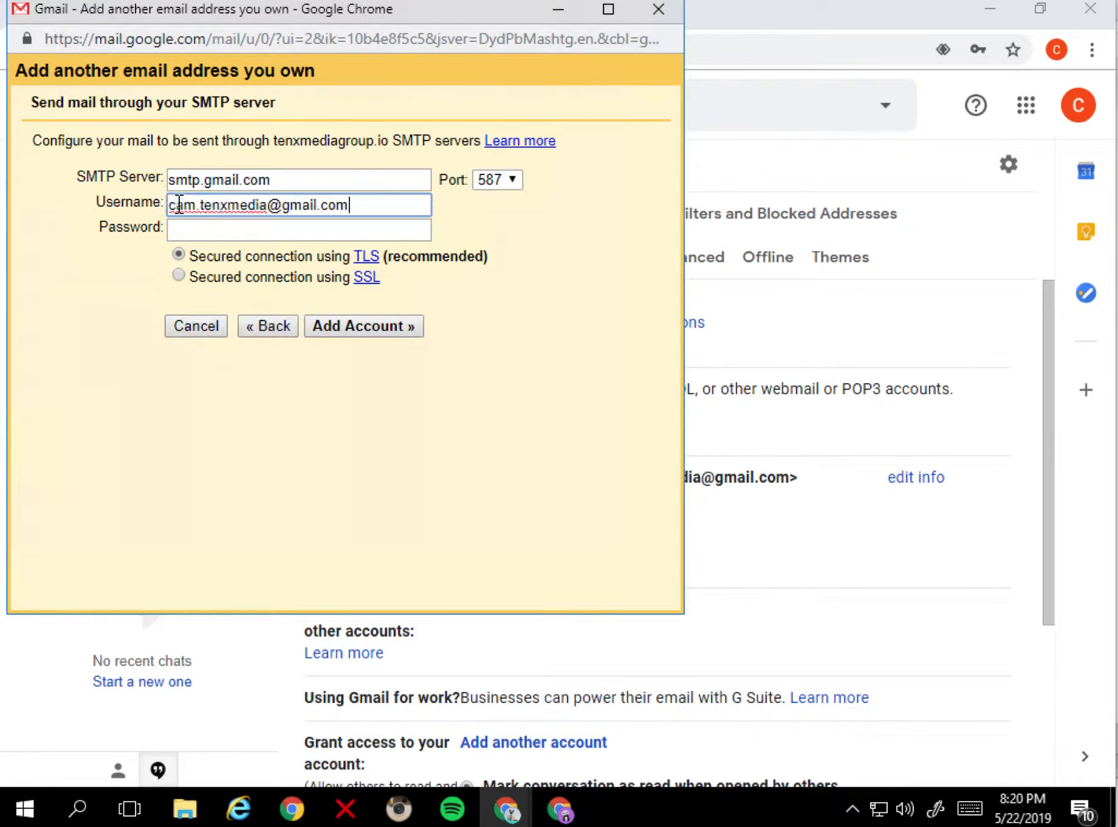
Step: Enter the staff member's Gmail account password and try to add the account
{"action": "key", "text": "Tab"}
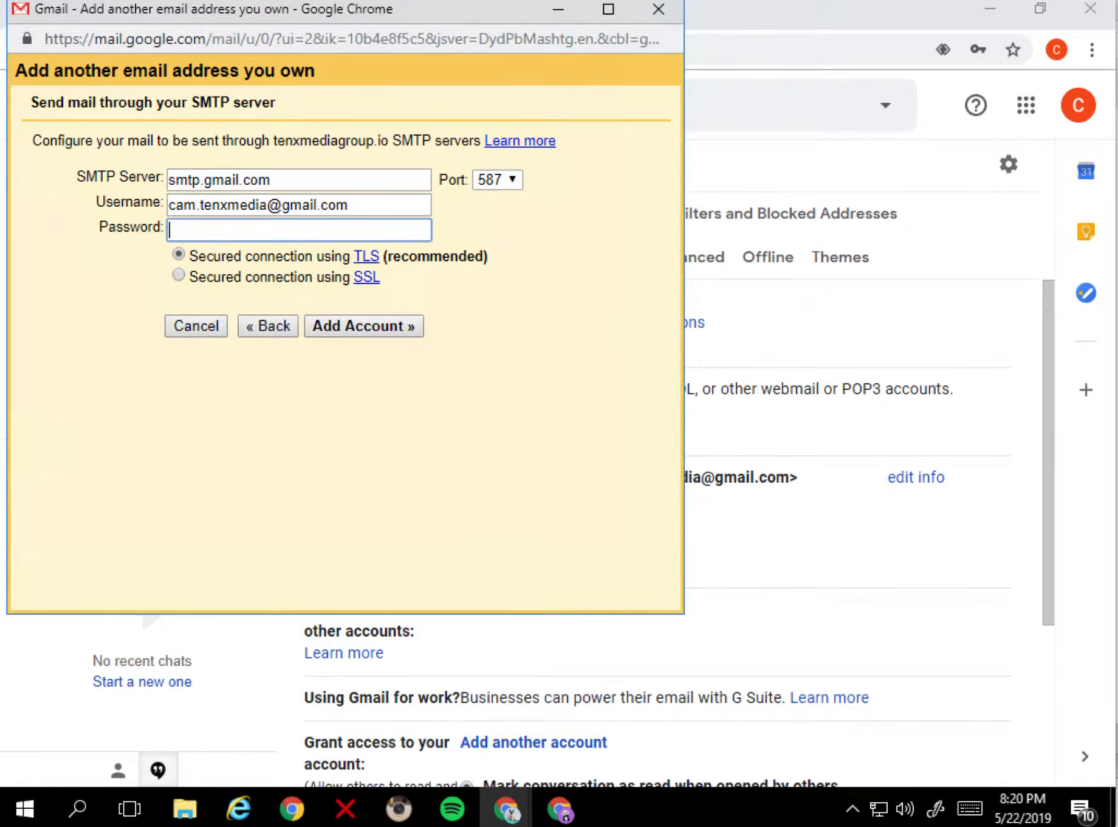
{"action": "key", "text": "ctrl+v"}
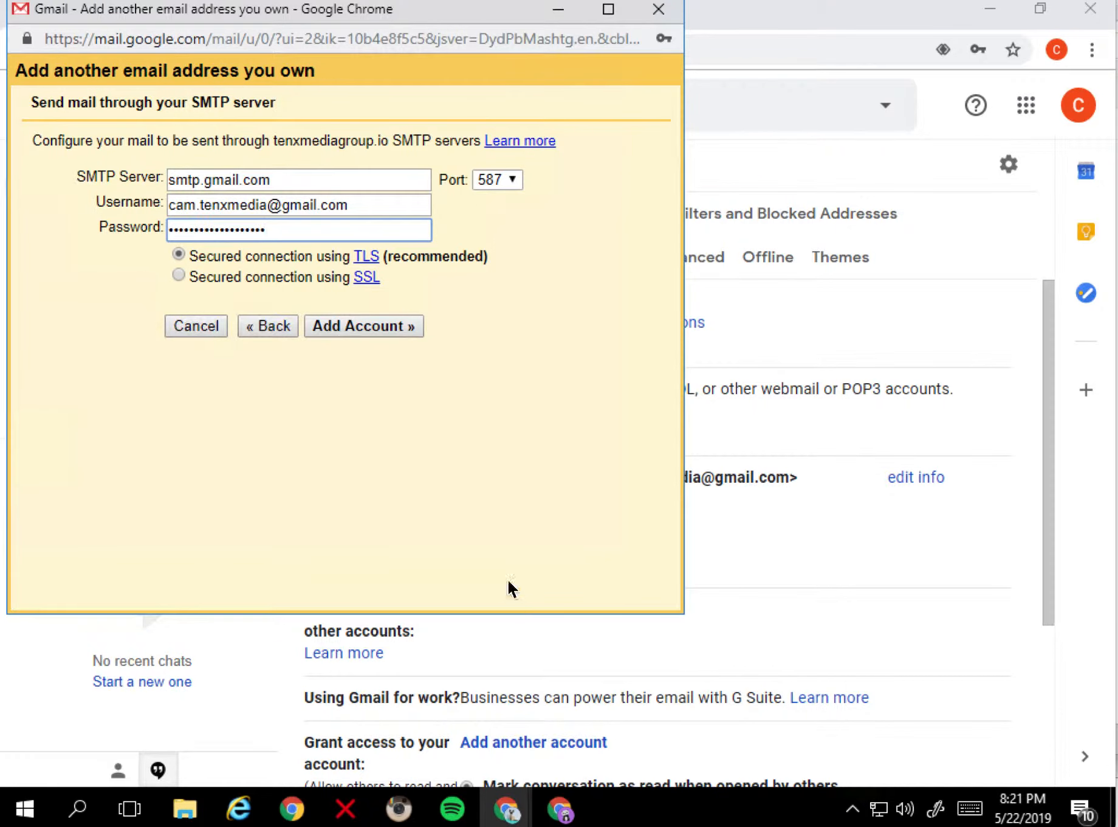
{"action": "left_click", "coordinate": [368, 325]}
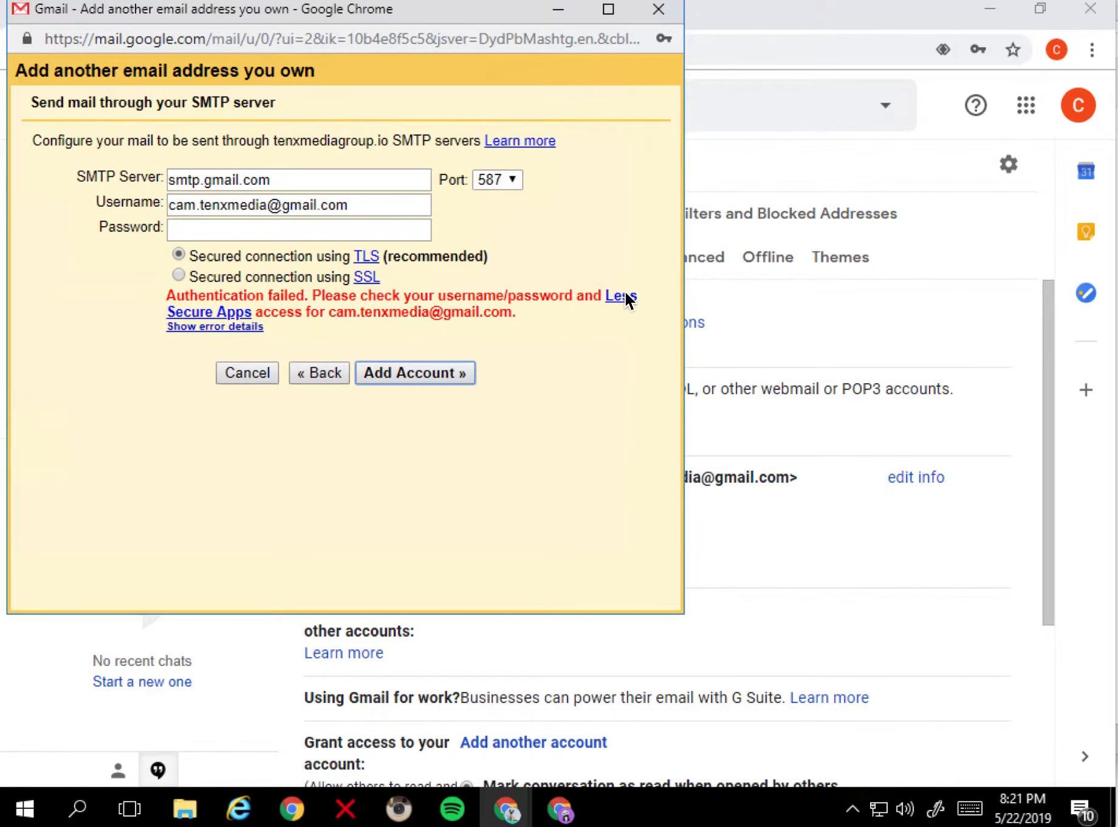
Step: Follow the Less Secure Apps link to the Google Account's Security Checkup and verify the recent security events
{"action": "left_click", "coordinate": [625, 294]}
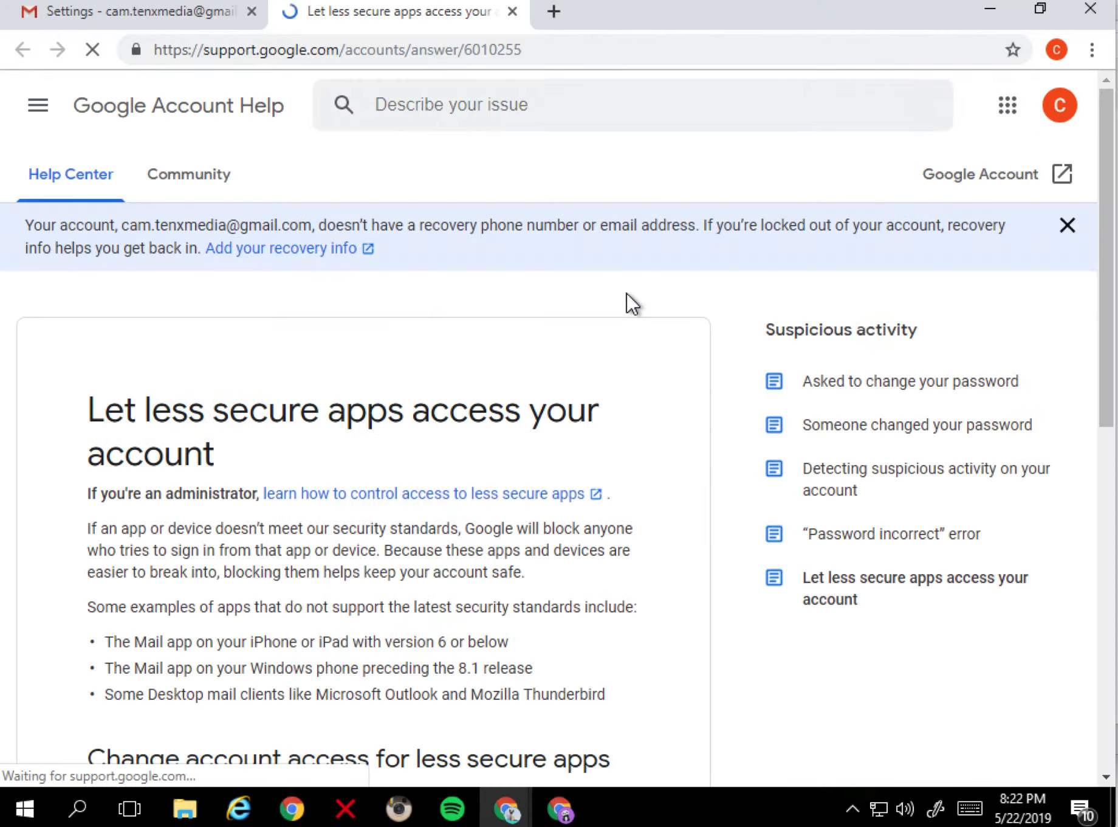
{"action": "scroll", "coordinate": [499, 523], "scroll_direction": "down", "scroll_amount": 10}
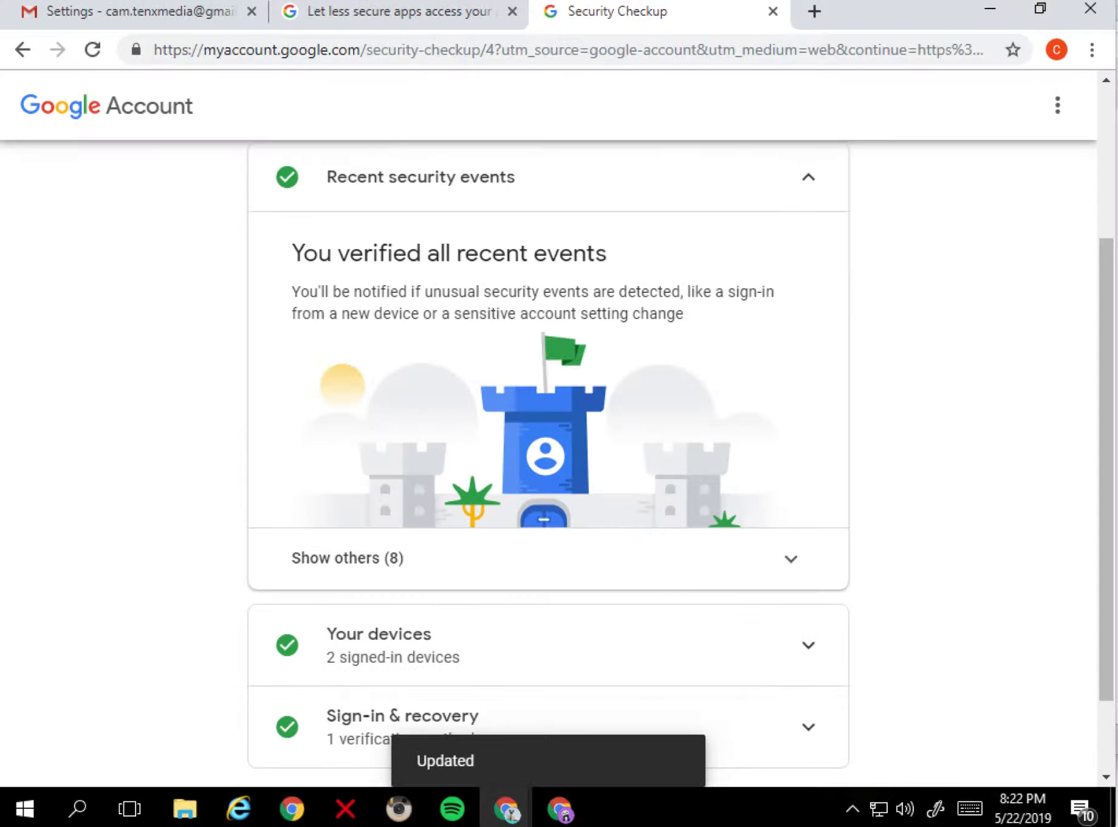
Step: Return from the Security Checkup to the Google Account home page, as the written instructions say, and open the Security settings
{"action": "key", "text": "super+Tab"}
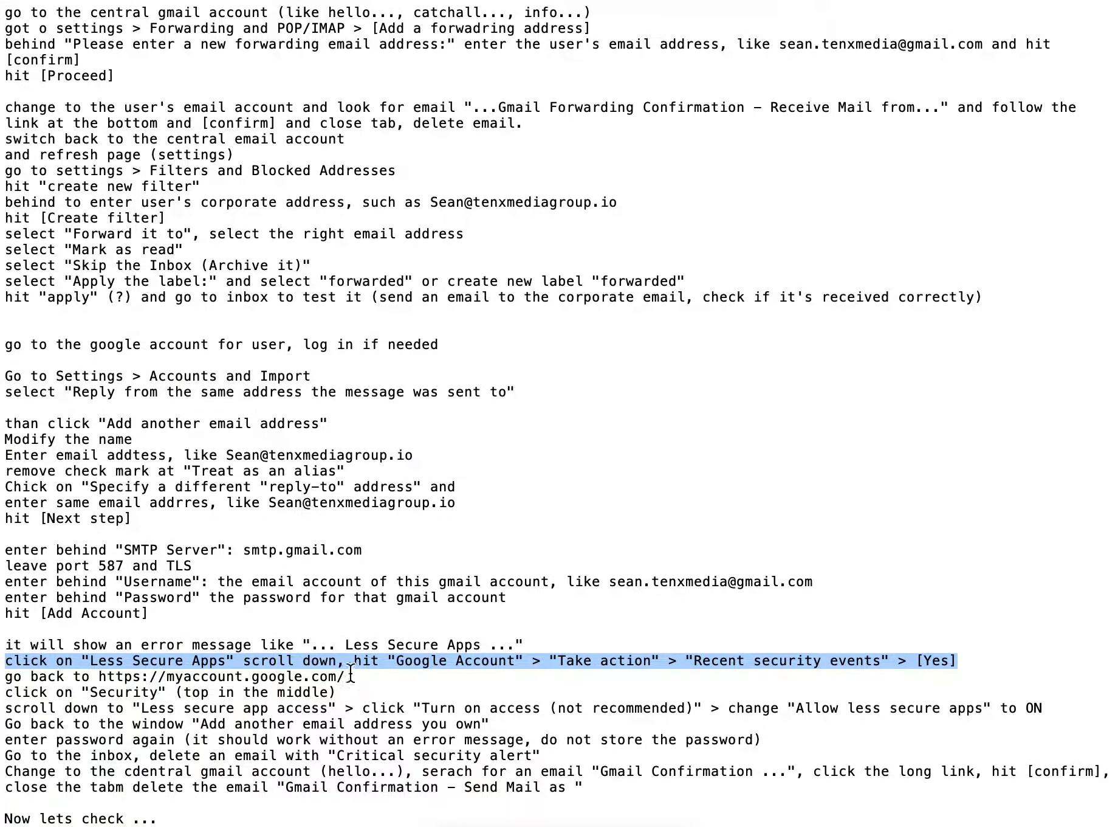
{"action": "left_click_drag", "start_coordinate": [348, 675], "coordinate": [97, 675]}
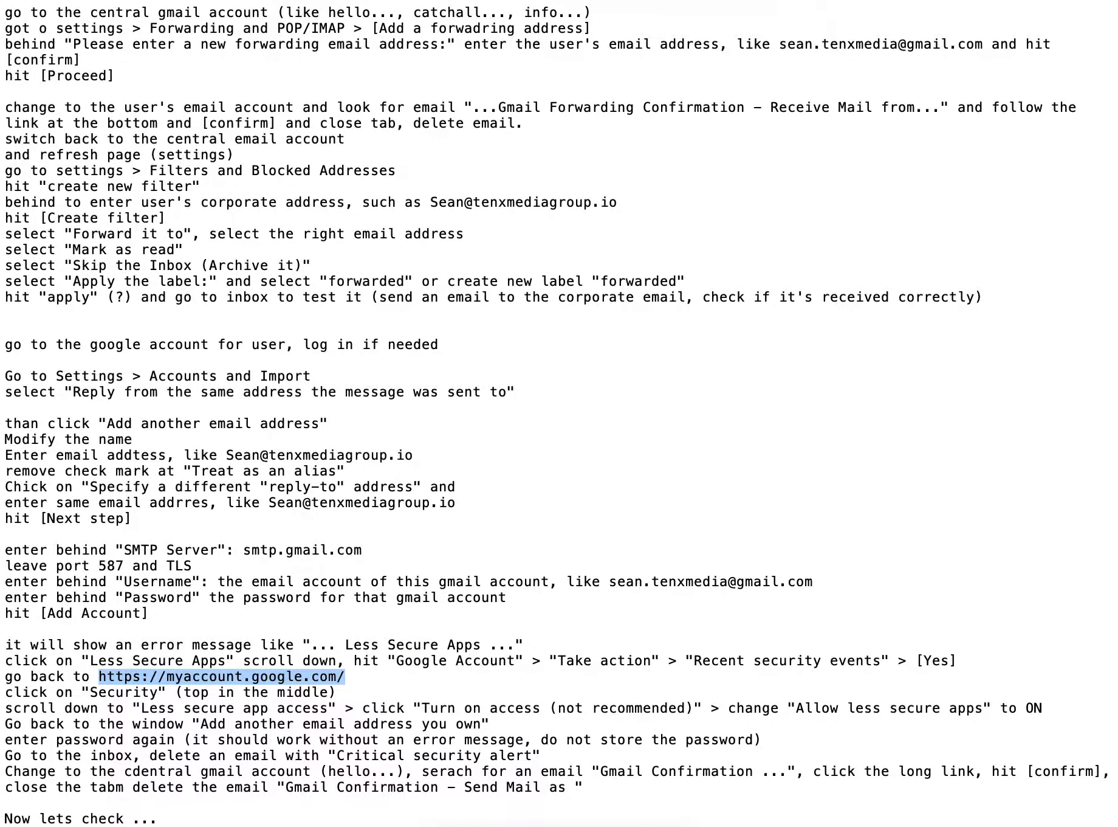
{"action": "key", "text": "super+Tab"}
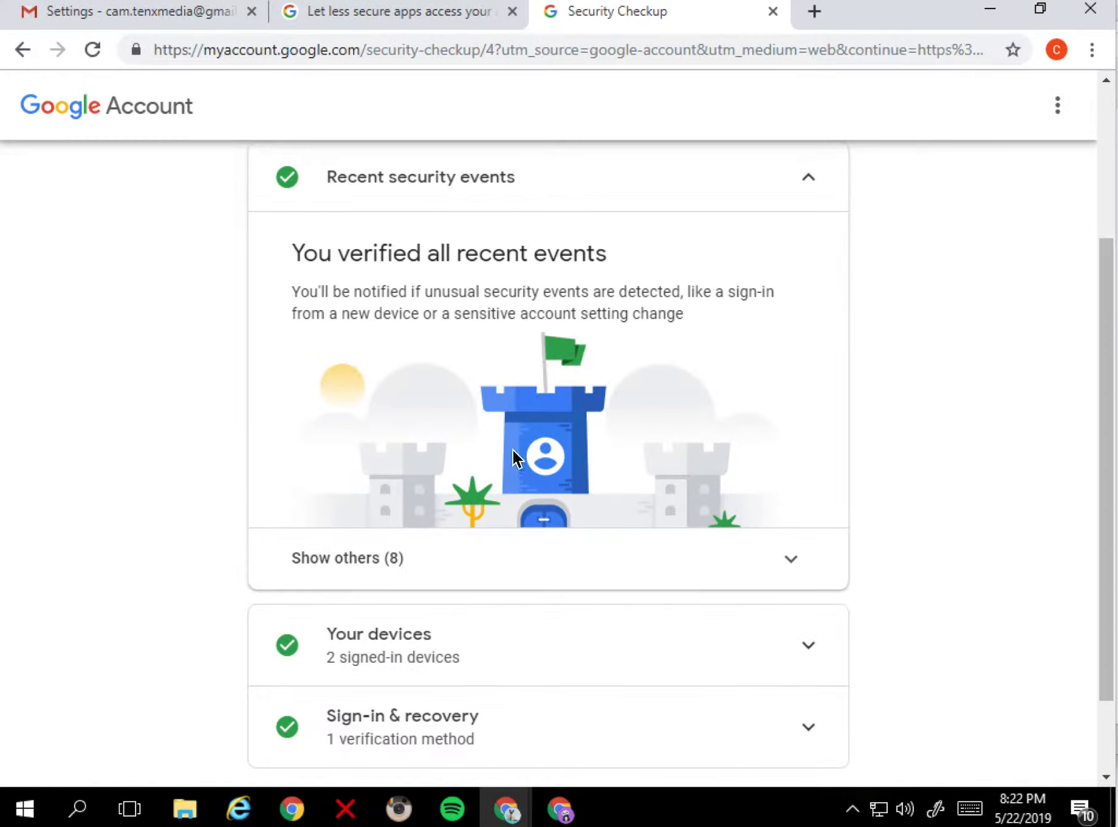
{"action": "left_click", "coordinate": [22, 48]}
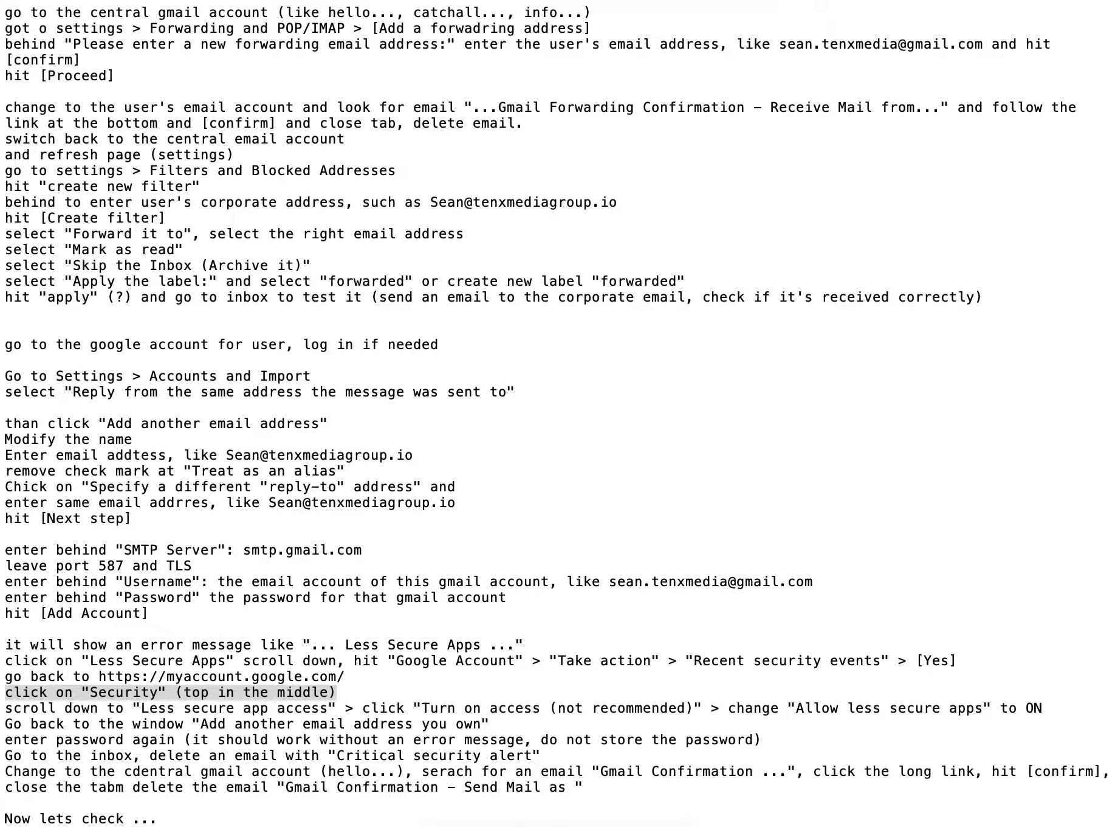
{"action": "key", "text": "super+Tab"}
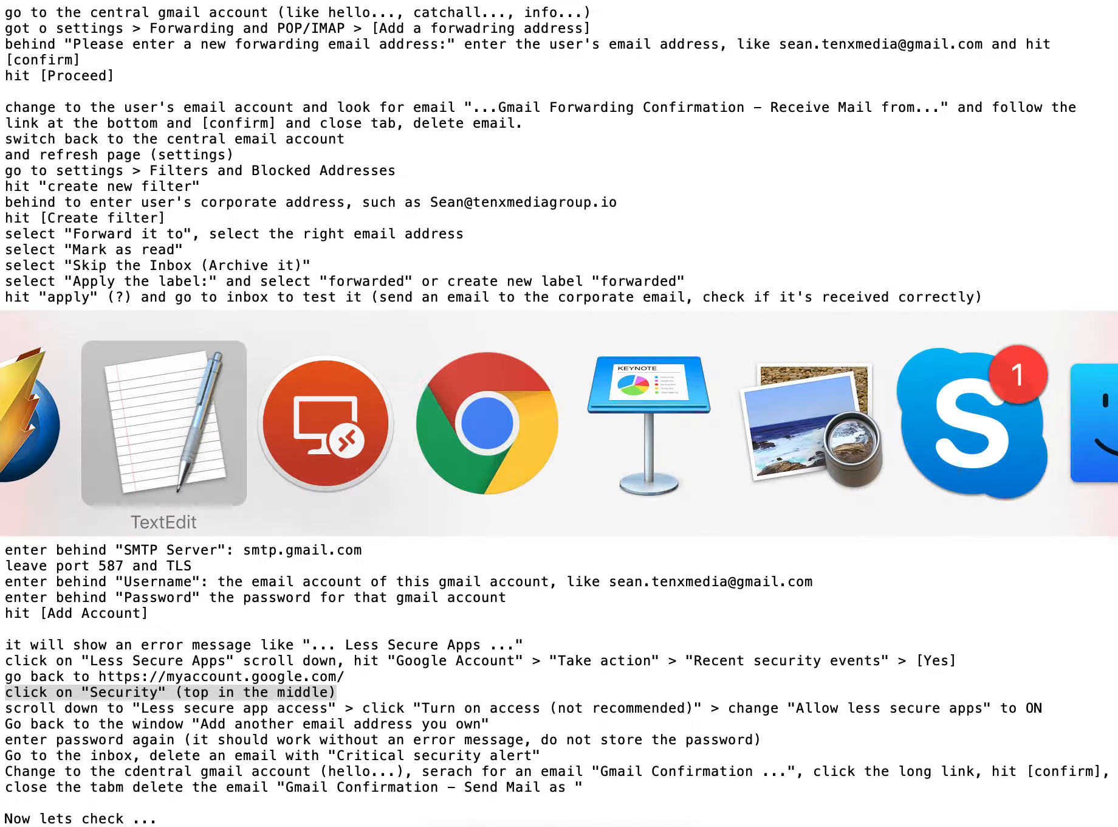
{"action": "key", "text": "super+Tab"}
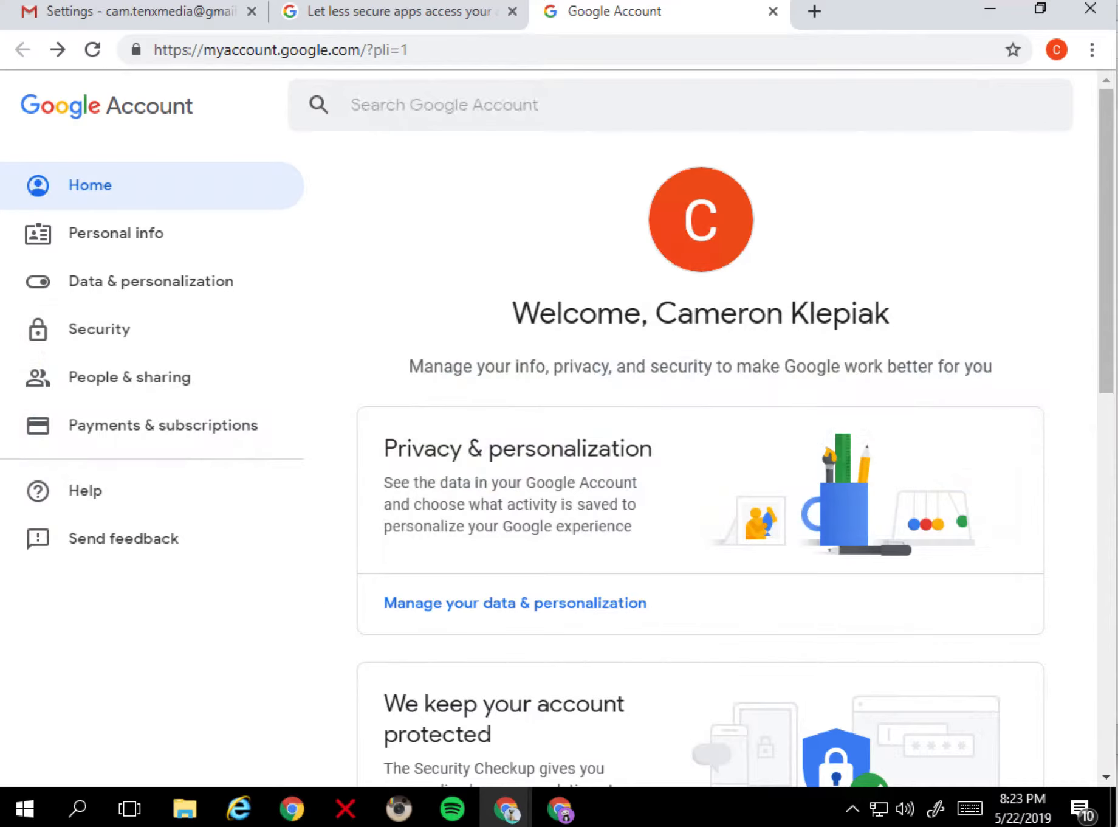
{"action": "left_click", "coordinate": [84, 334]}
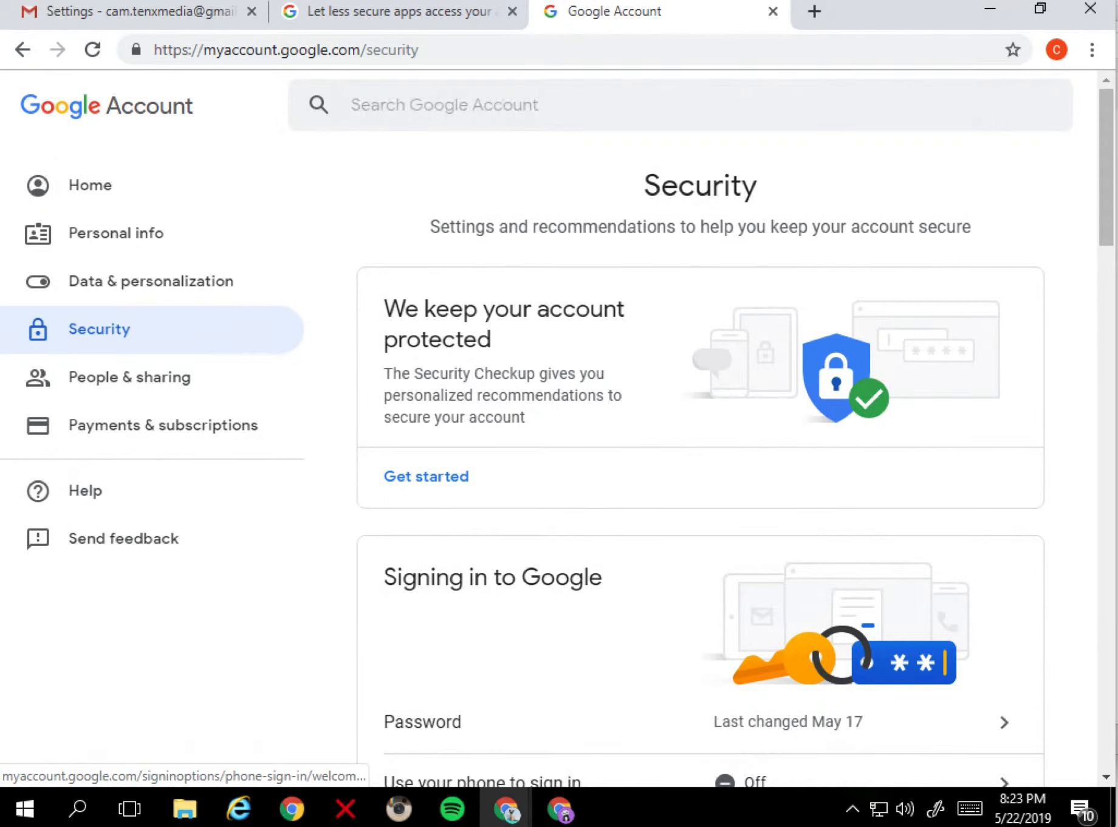
Step: Open the Less secure app access settings and turn on "Allow less secure apps"
{"action": "key", "text": "super+Tab"}
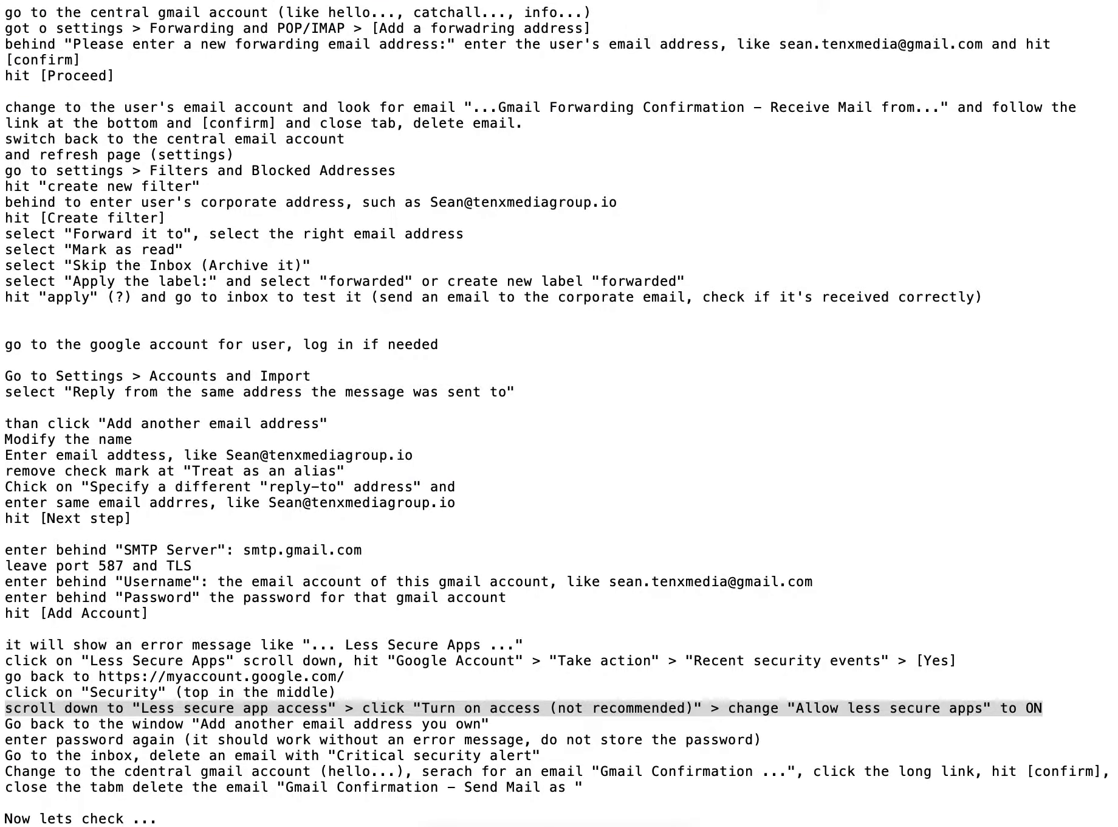
{"action": "key", "text": "super+Tab"}
{"action": "scroll", "coordinate": [656, 562], "scroll_direction": "down", "scroll_amount": 10}
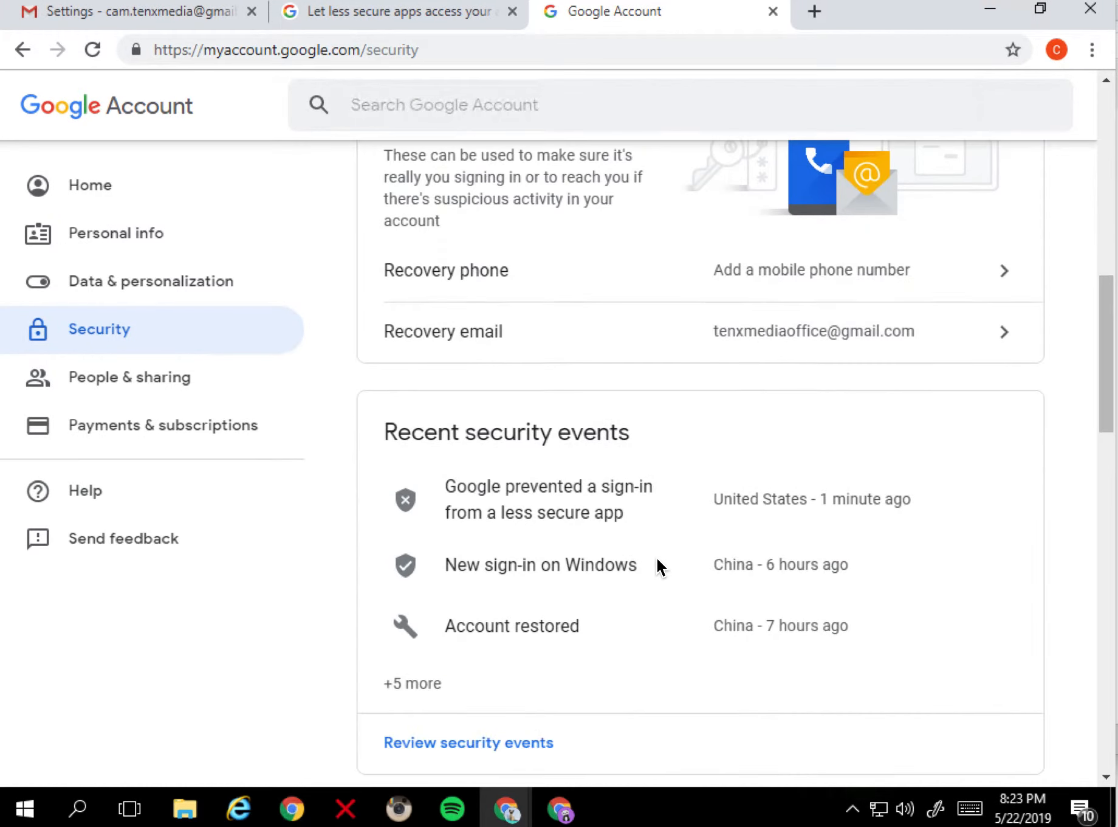
{"action": "scroll", "coordinate": [656, 557], "scroll_direction": "down", "scroll_amount": 15}
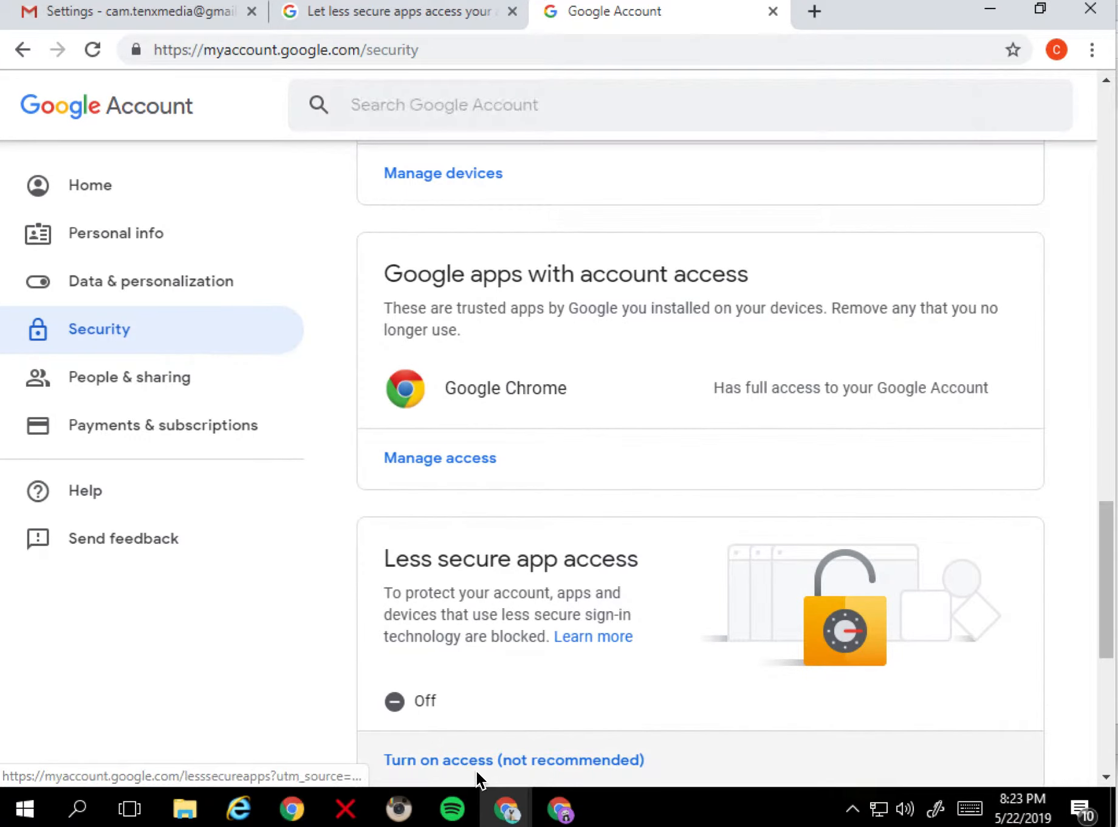
{"action": "left_click", "coordinate": [501, 760]}
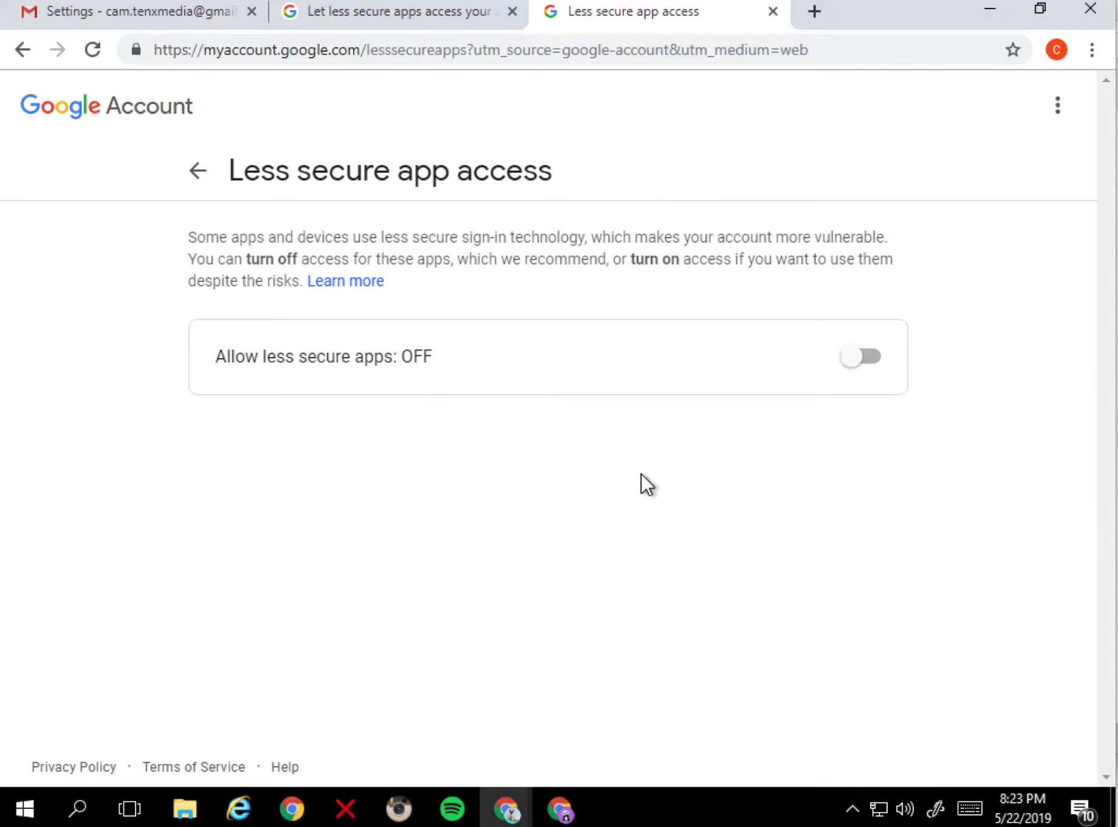
{"action": "left_click", "coordinate": [857, 365]}
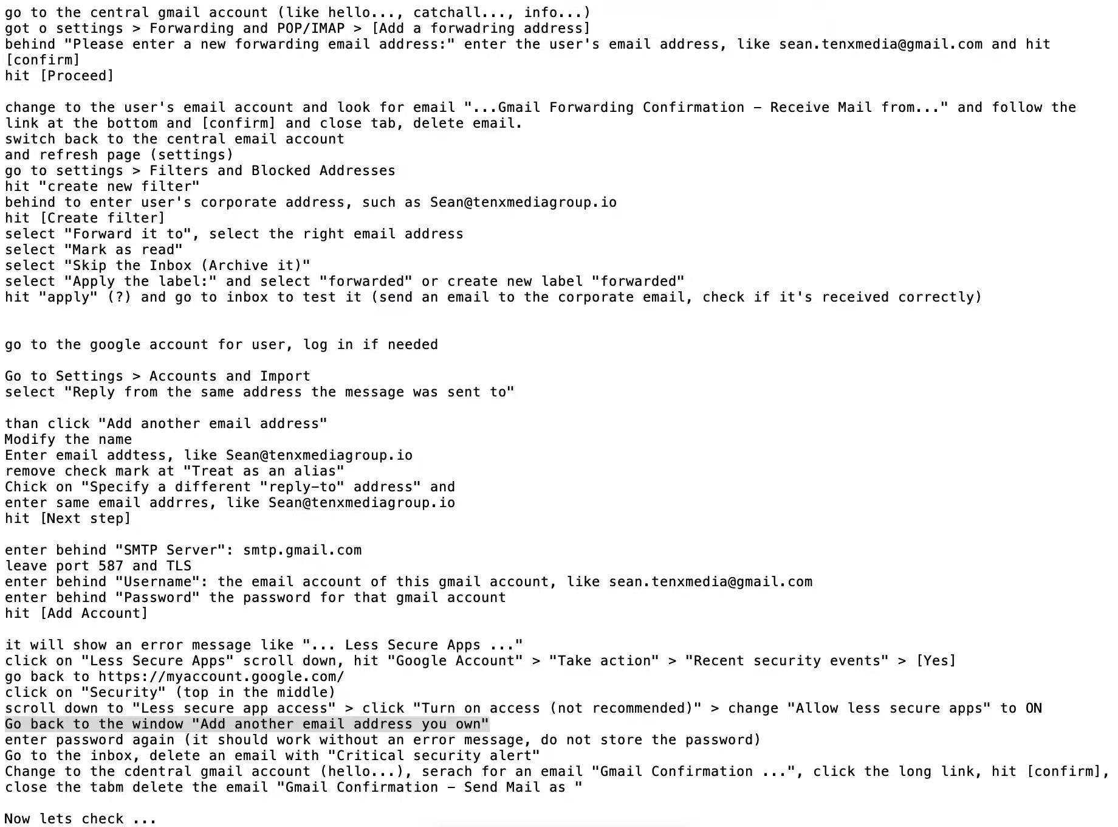
Step: Re-enter the Gmail account password in the "Add another email address you own" window, add the account and decline saving the password
{"action": "key", "text": "super+Tab"}
{"action": "key", "text": "super+Tab"}
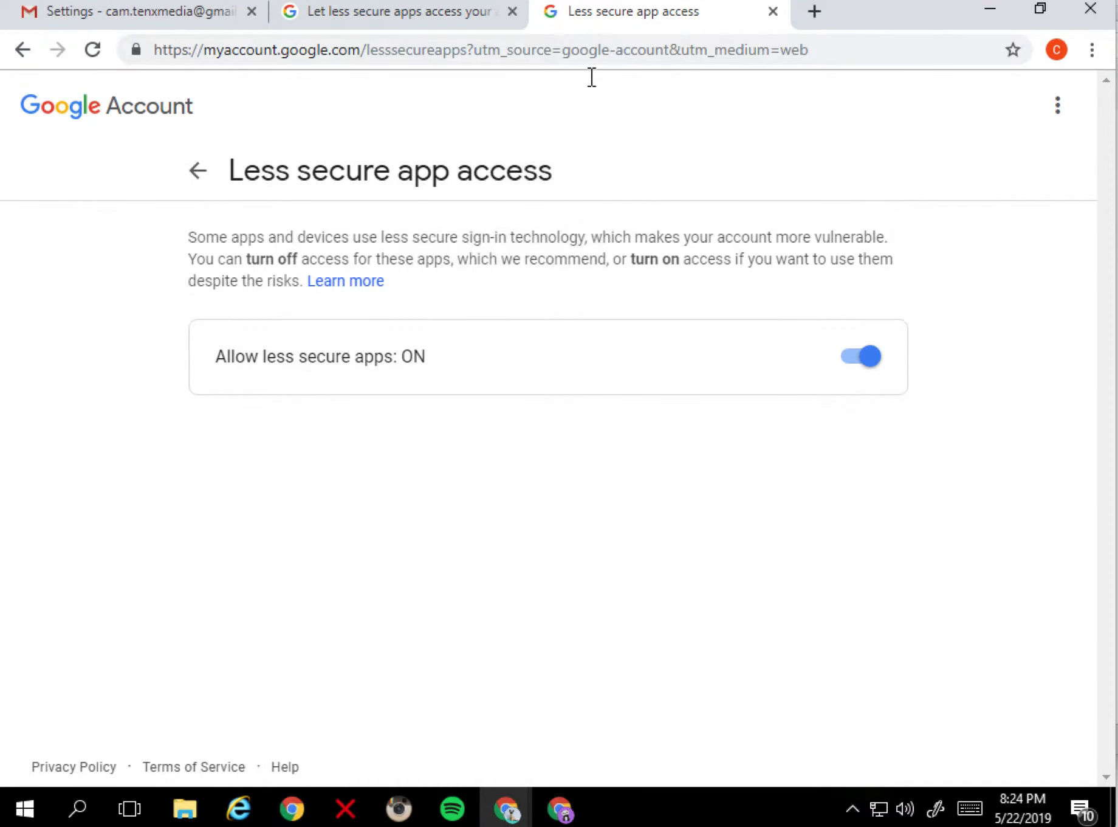
{"action": "left_click", "coordinate": [1001, 18]}
{"action": "left_click", "coordinate": [365, 226]}
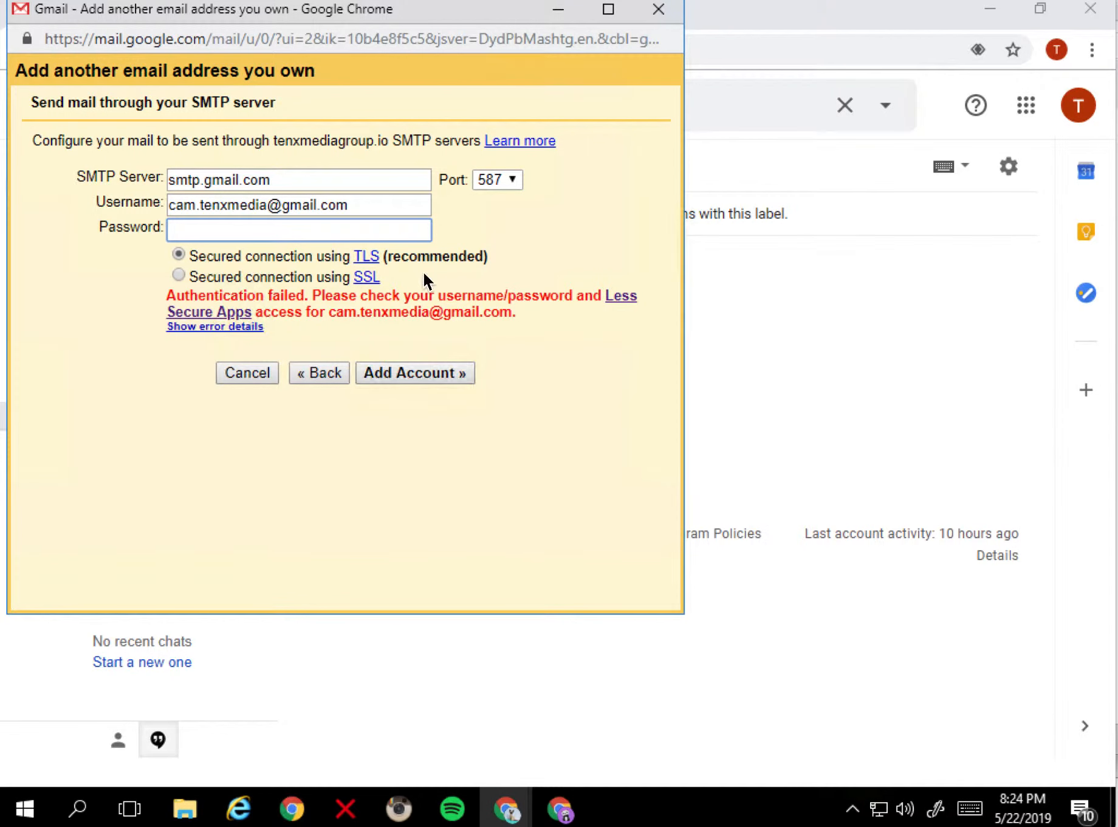
{"action": "key", "text": "ctrl+v"}
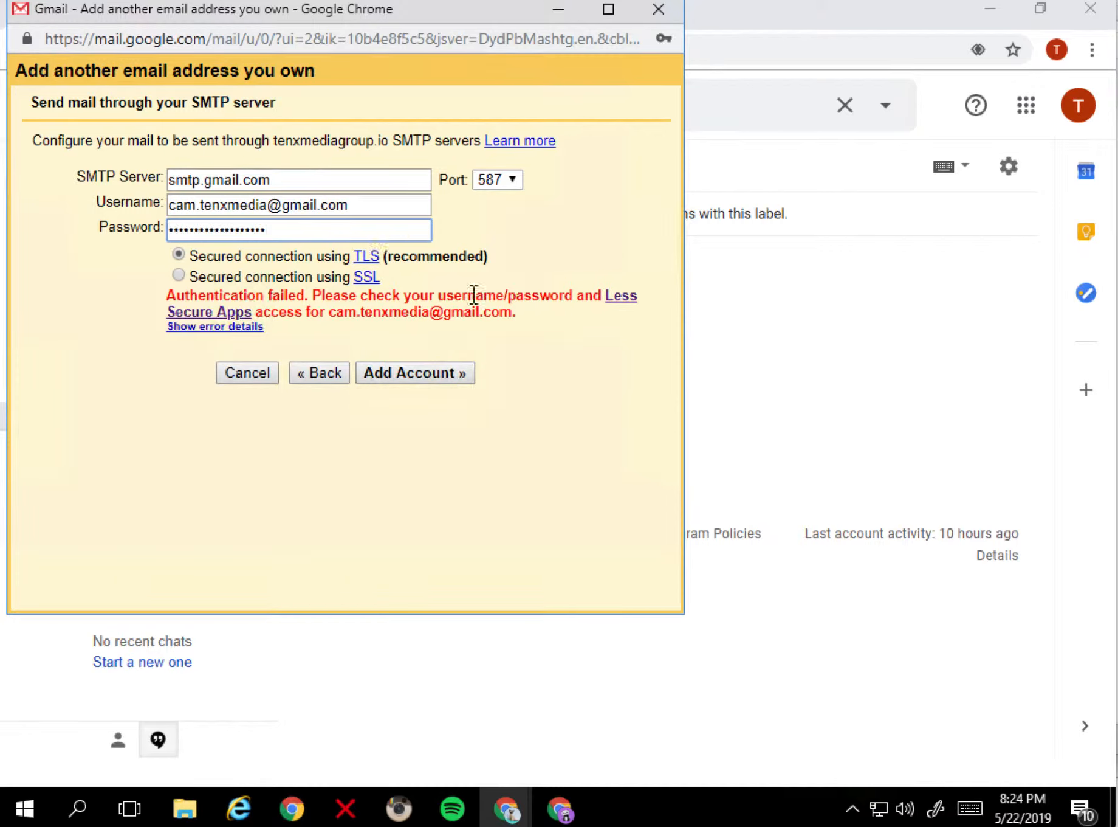
{"action": "left_click", "coordinate": [437, 377]}
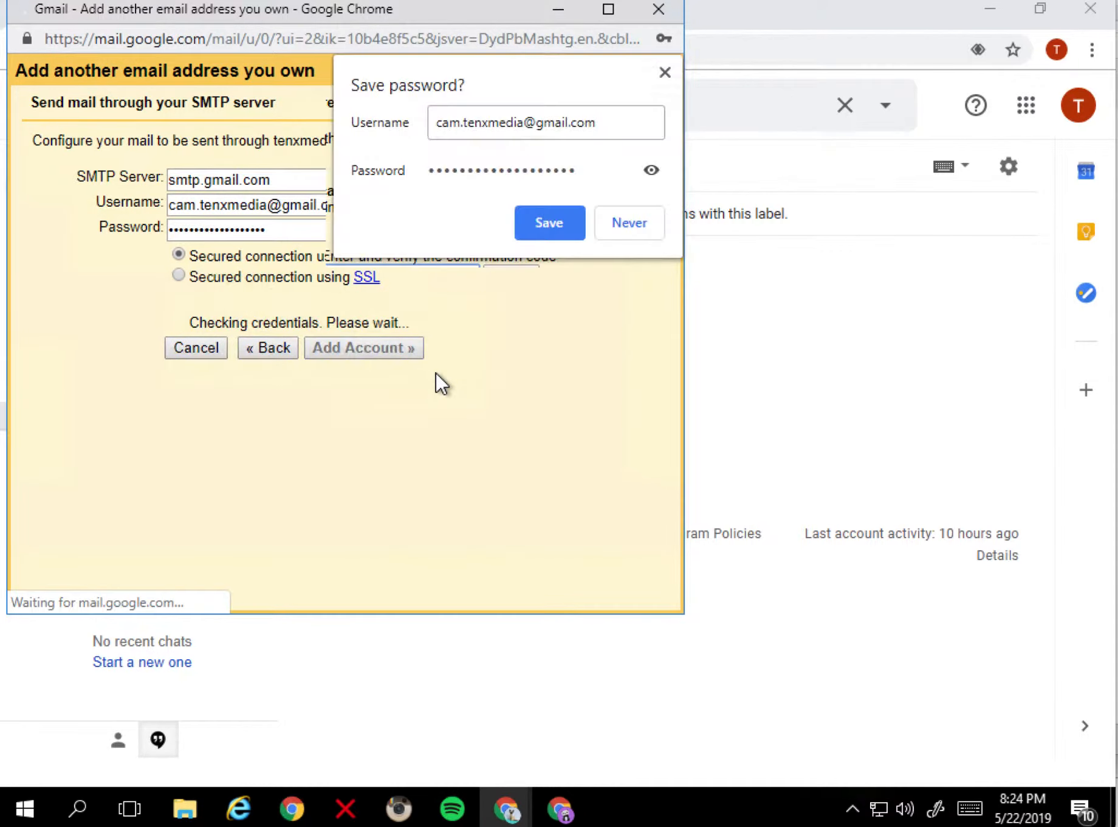
{"action": "left_click", "coordinate": [630, 225]}
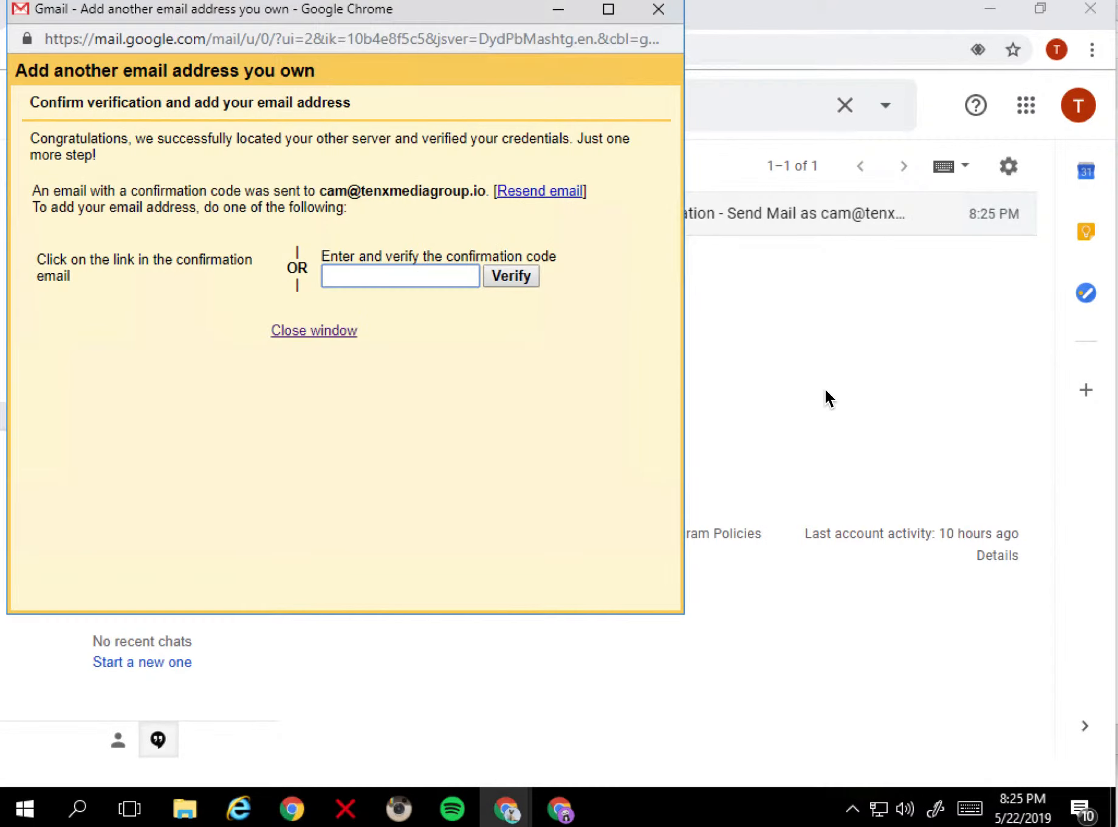
Step: Find the "Gmail Confirmation - Send Mail as" email in the staff member's inbox and confirm sending as the alias through its link
{"action": "left_click", "coordinate": [824, 404]}
{"action": "left_click", "coordinate": [82, 252]}
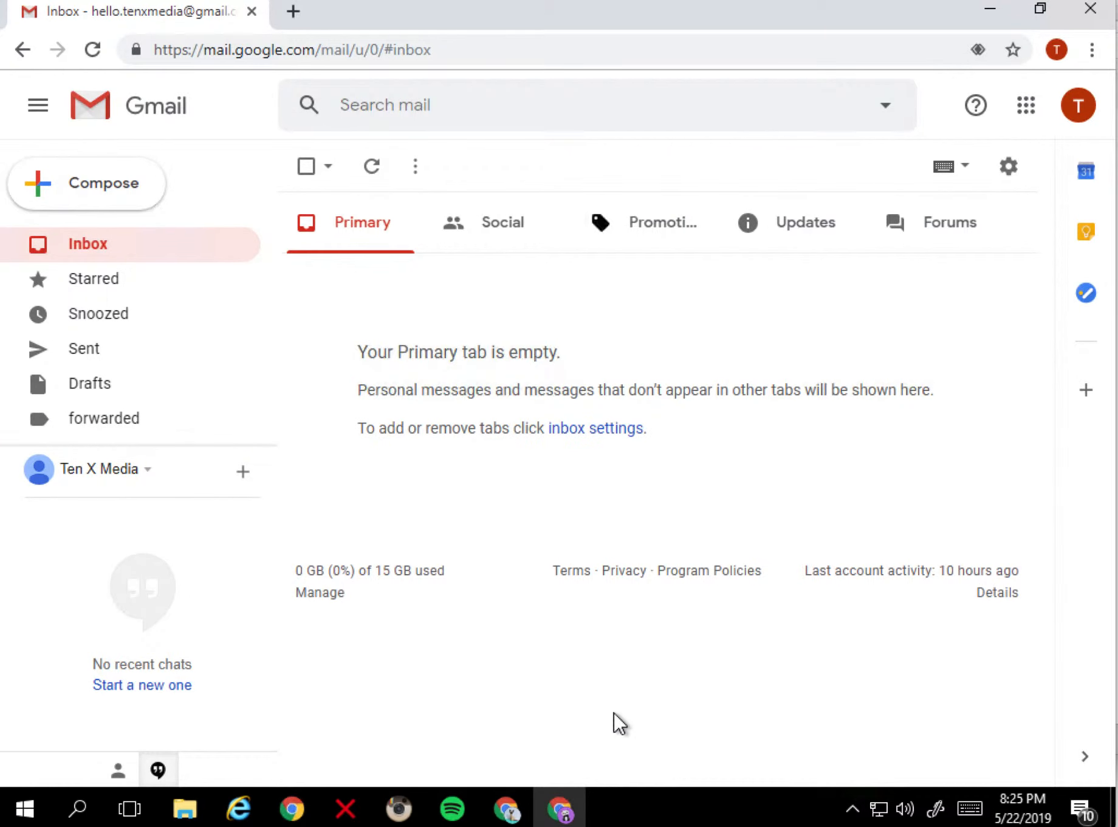
{"action": "left_click", "coordinate": [507, 808]}
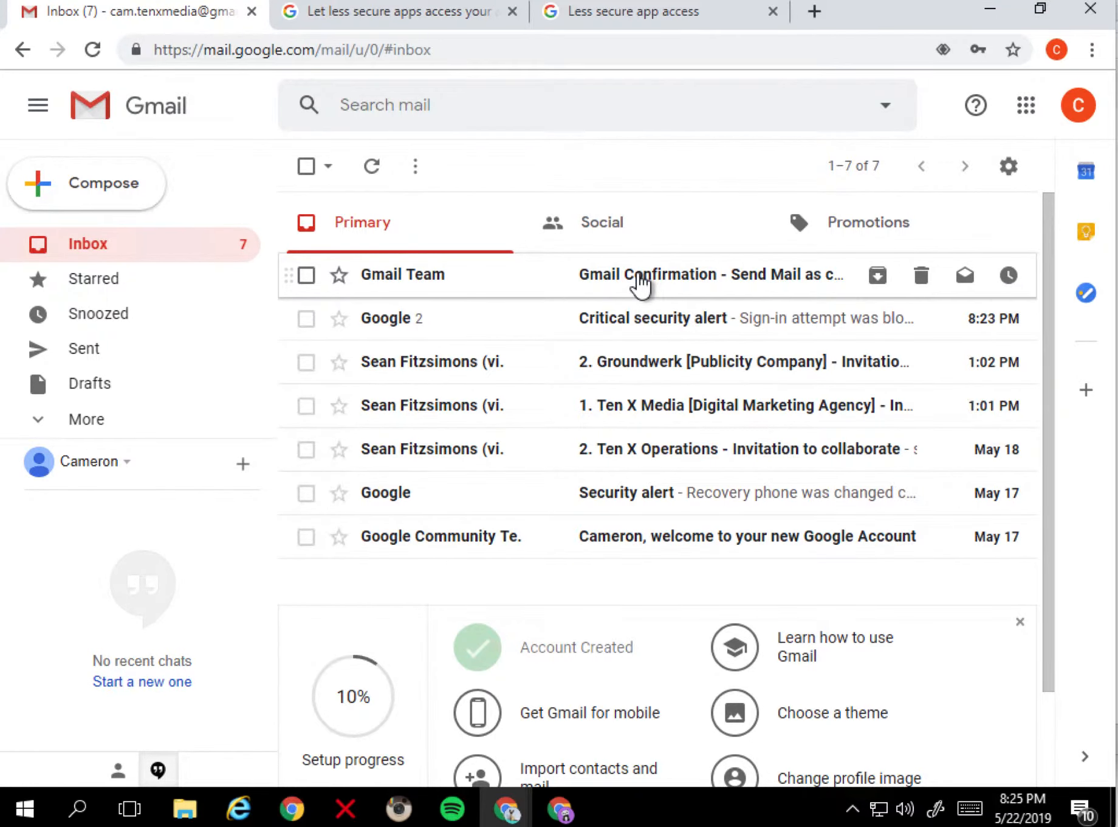
{"action": "left_click", "coordinate": [641, 279]}
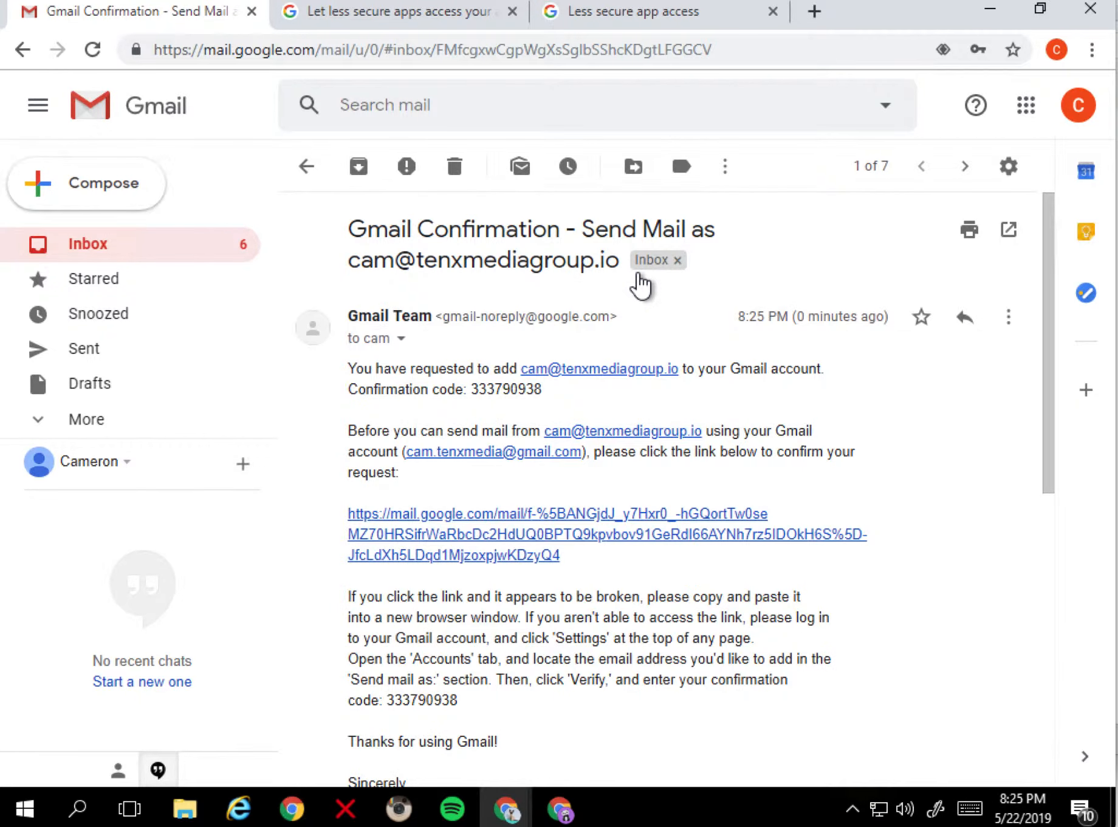
{"action": "left_click", "coordinate": [496, 543]}
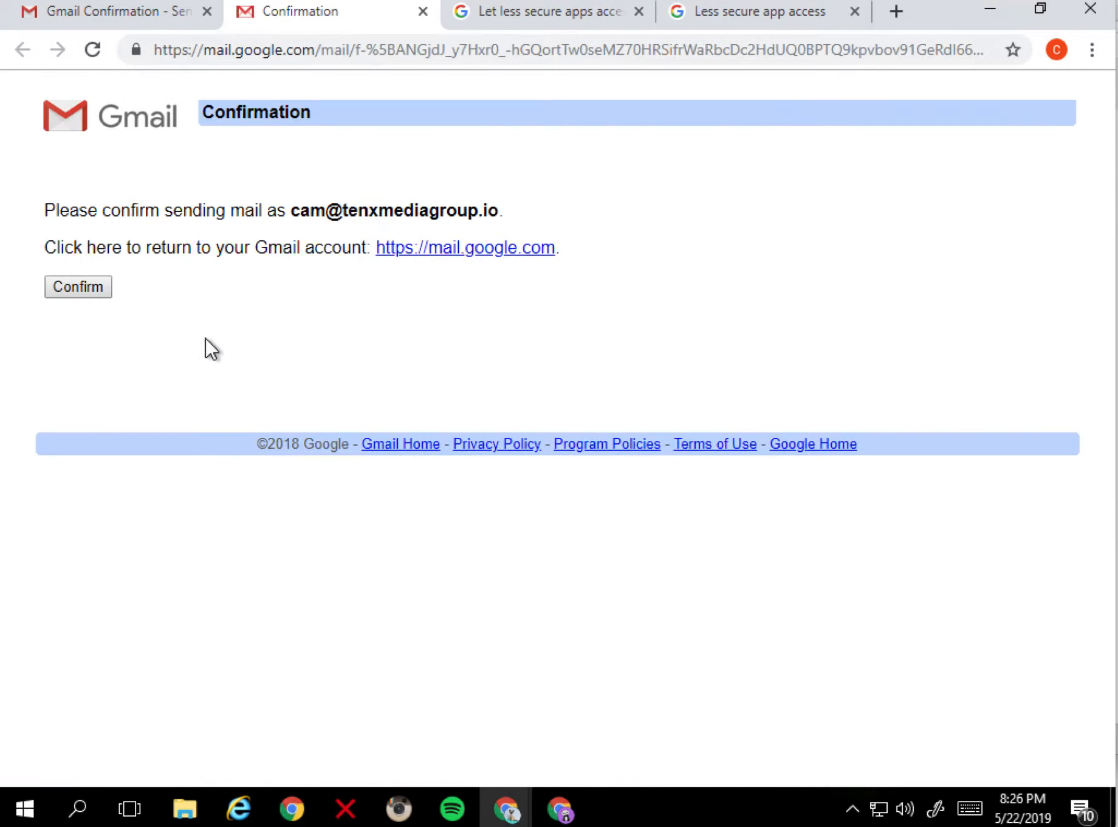
{"action": "left_click", "coordinate": [89, 290]}
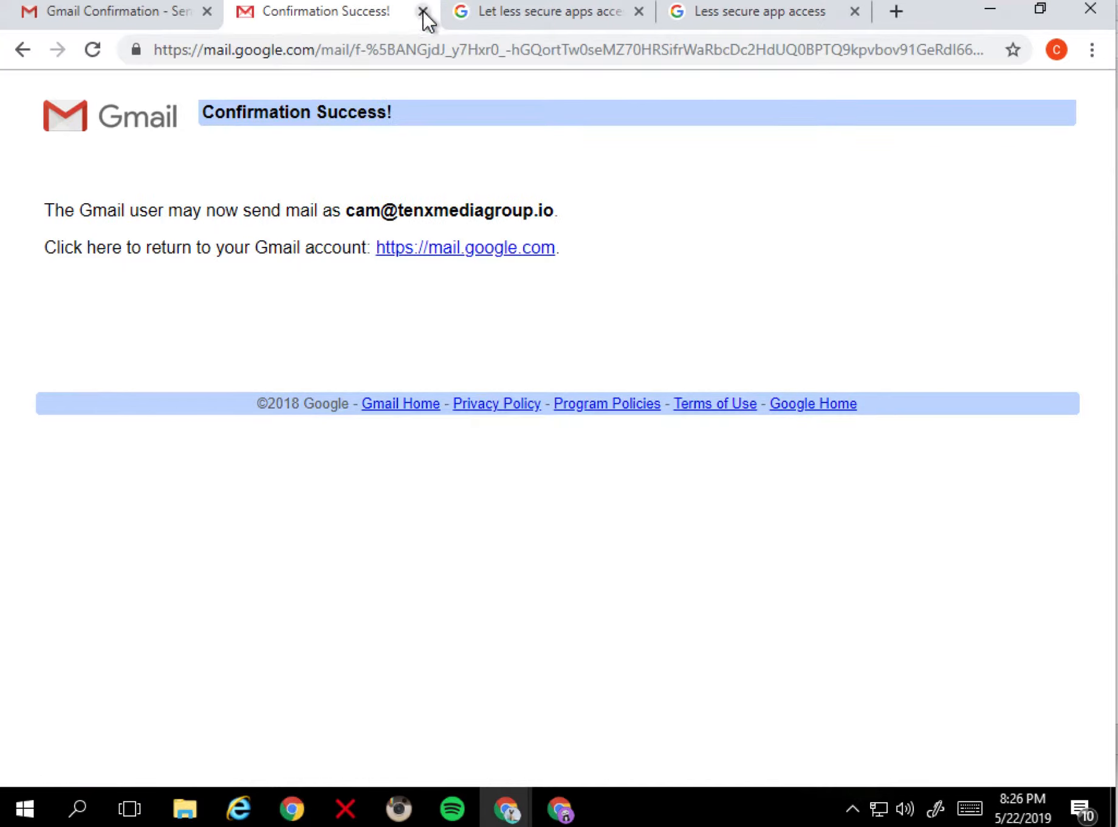
{"action": "left_click", "coordinate": [422, 11]}
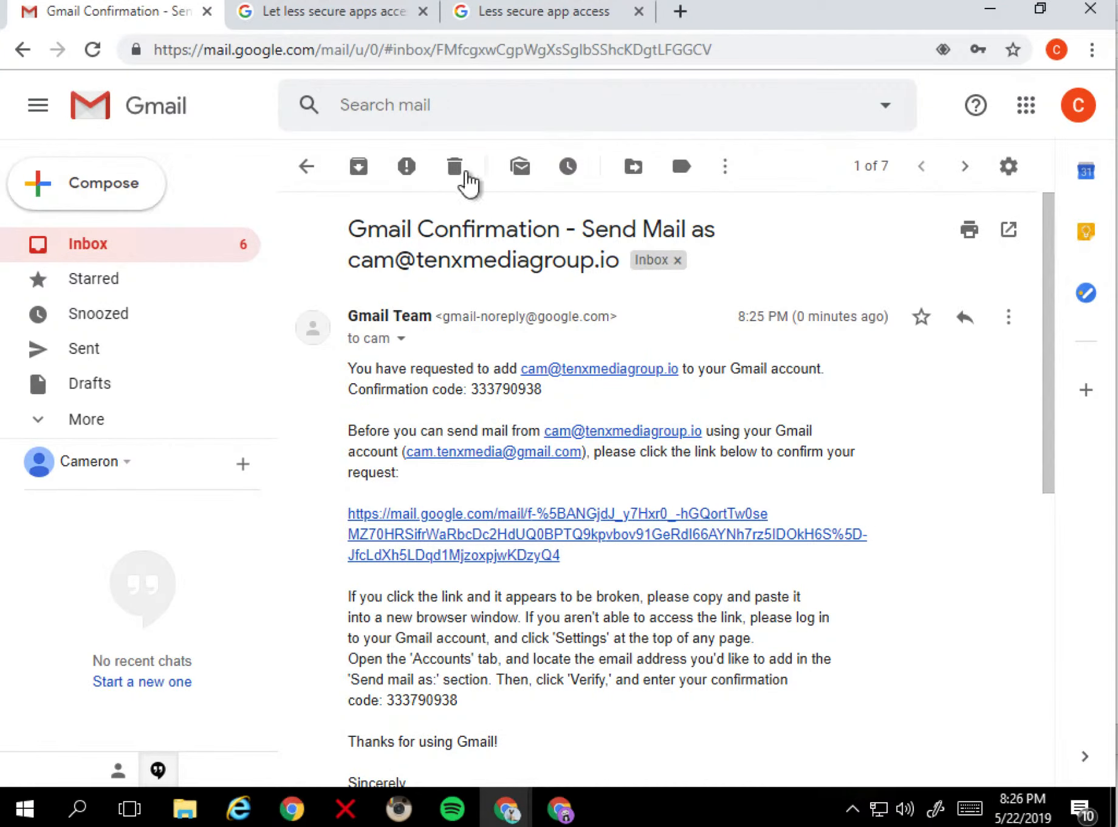
Step: Delete the Gmail confirmation email and the "Critical security alert" email from the staff member's inbox
{"action": "left_click", "coordinate": [456, 170]}
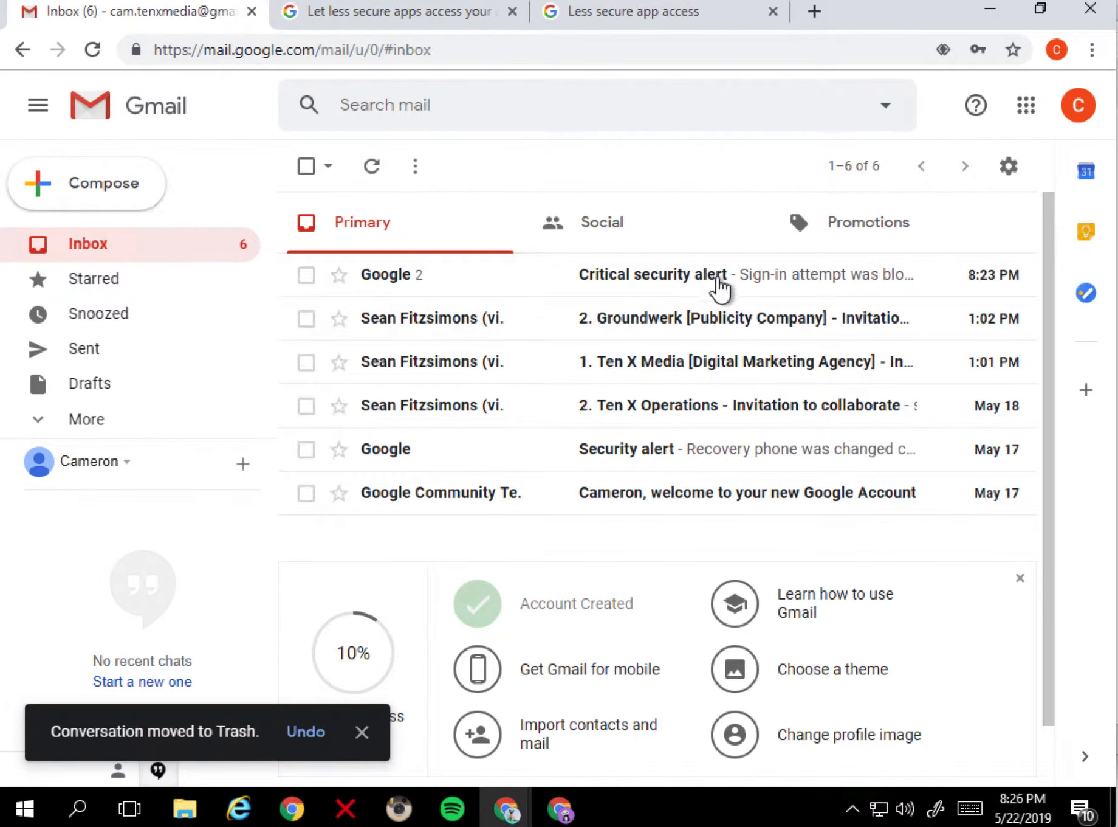
{"action": "left_click", "coordinate": [656, 283]}
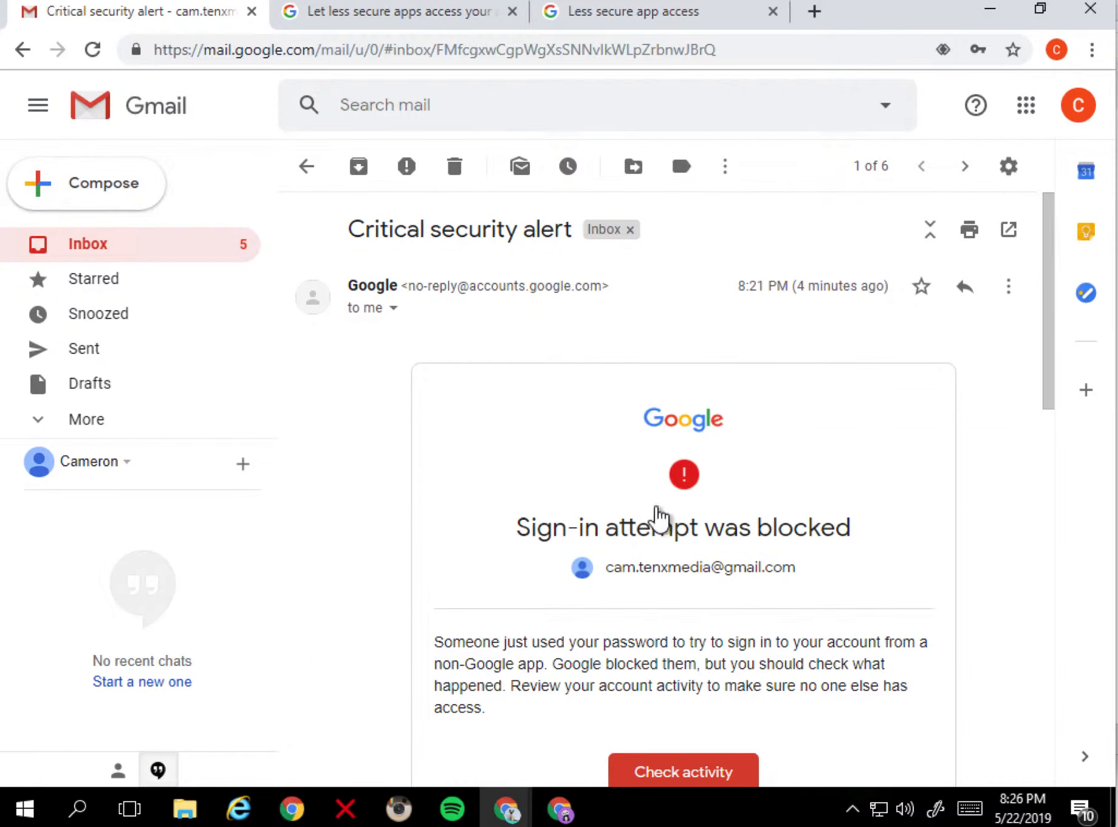
{"action": "scroll", "coordinate": [660, 602], "scroll_direction": "down", "scroll_amount": 3}
{"action": "scroll", "coordinate": [659, 602], "scroll_direction": "down", "scroll_amount": 1}
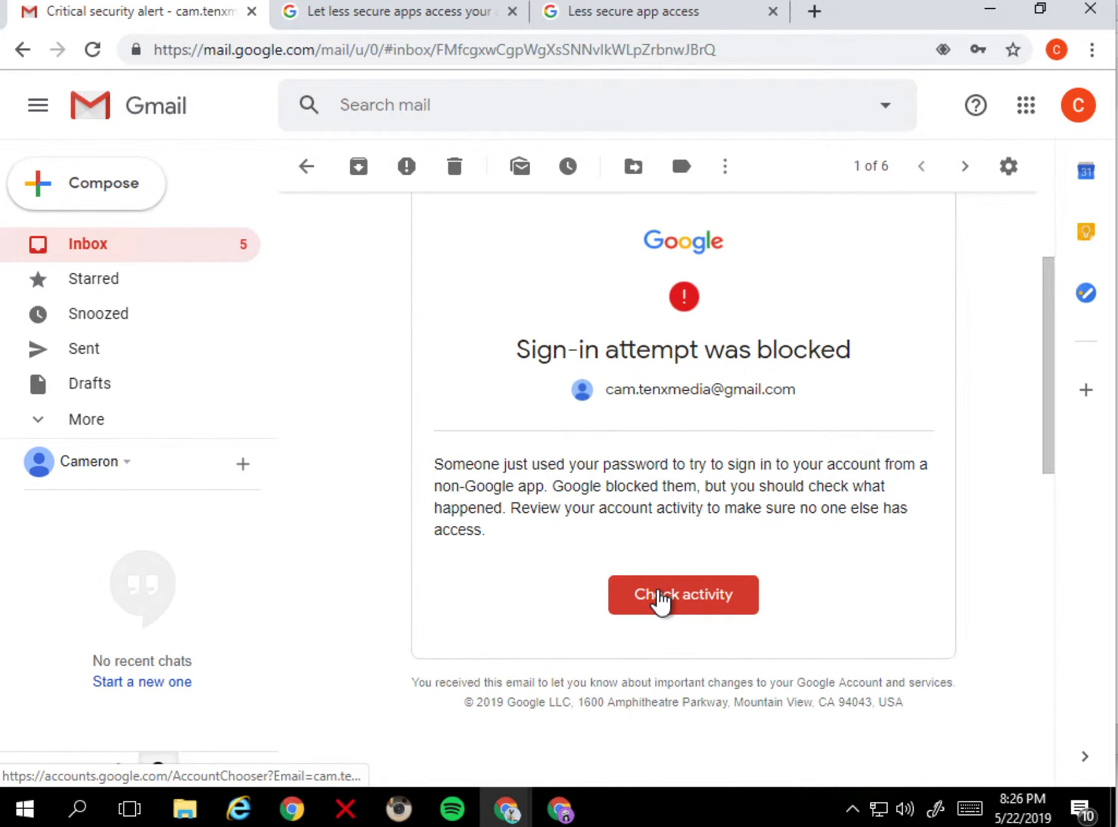
{"action": "scroll", "coordinate": [659, 596], "scroll_direction": "up", "scroll_amount": 2}
{"action": "left_click", "coordinate": [451, 172]}
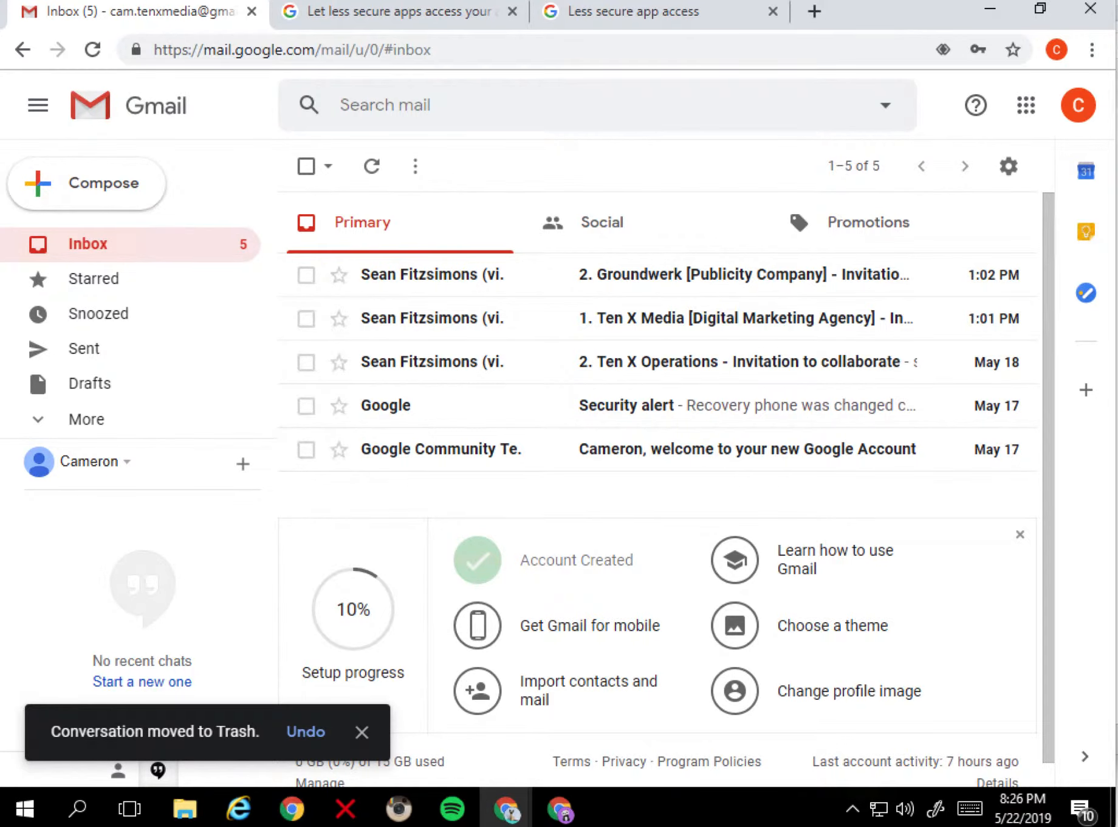
Step: Read the May 17 "Security alert" email about the recovery phone and return to the inbox
{"action": "mouse_move", "coordinate": [704, 410]}
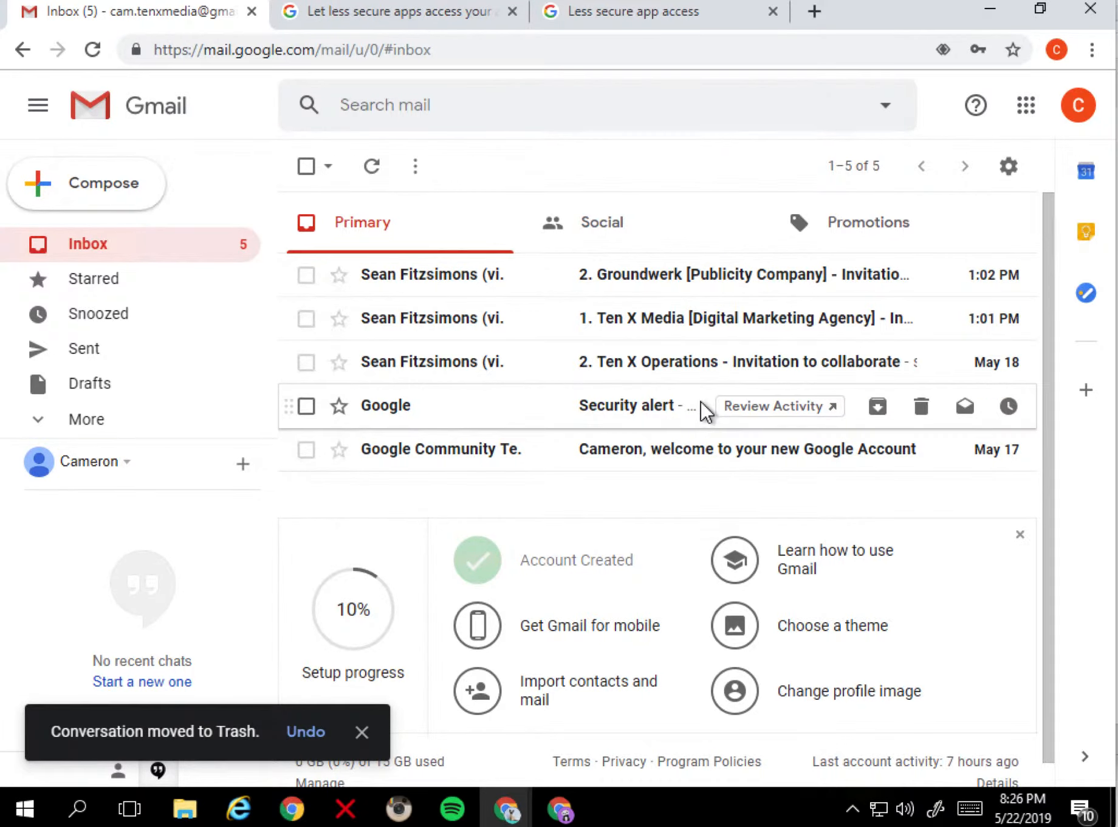
{"action": "left_click", "coordinate": [625, 404]}
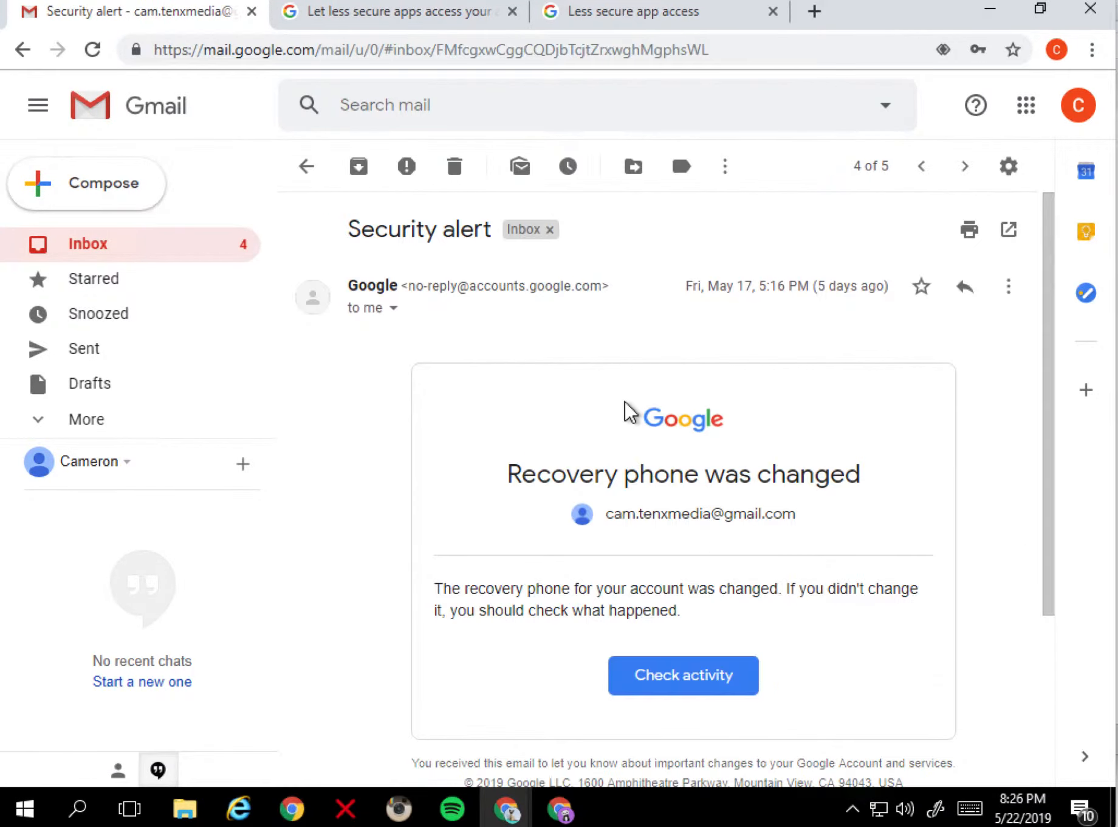
{"action": "left_click", "coordinate": [98, 244]}
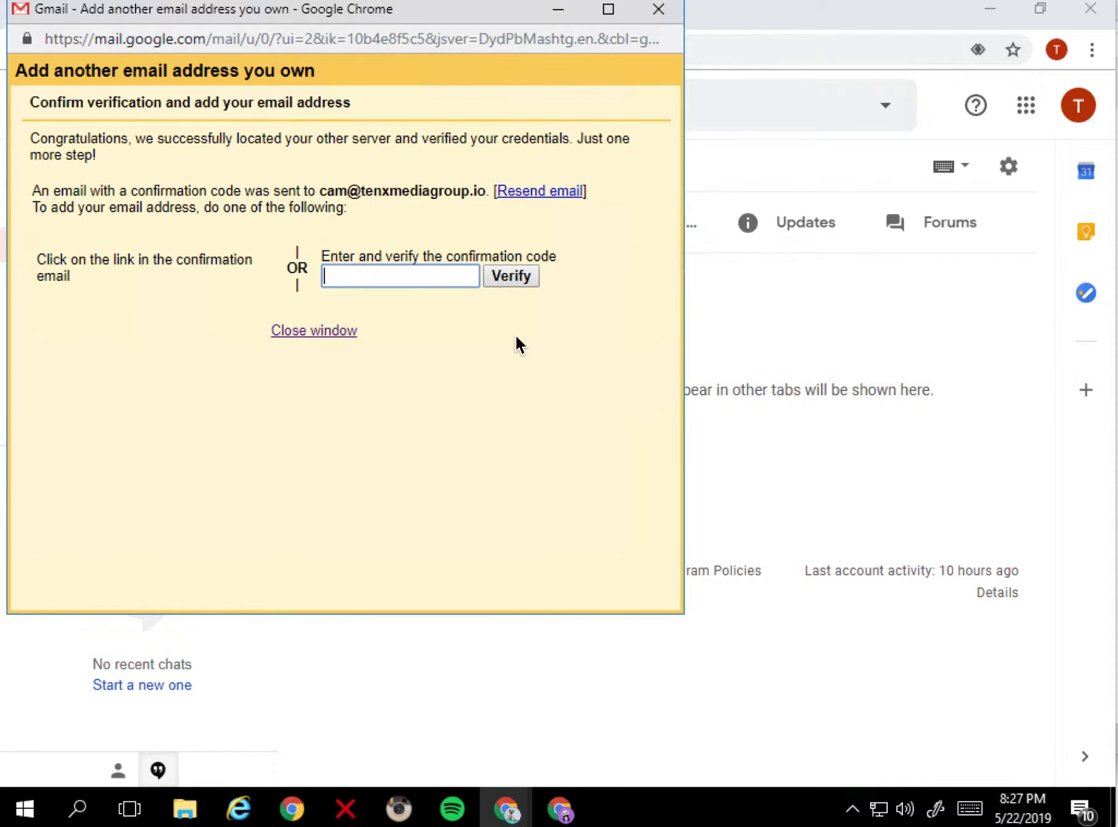
Step: Close the "Add another email address you own" window without entering the confirmation code
{"action": "left_click", "coordinate": [517, 347]}
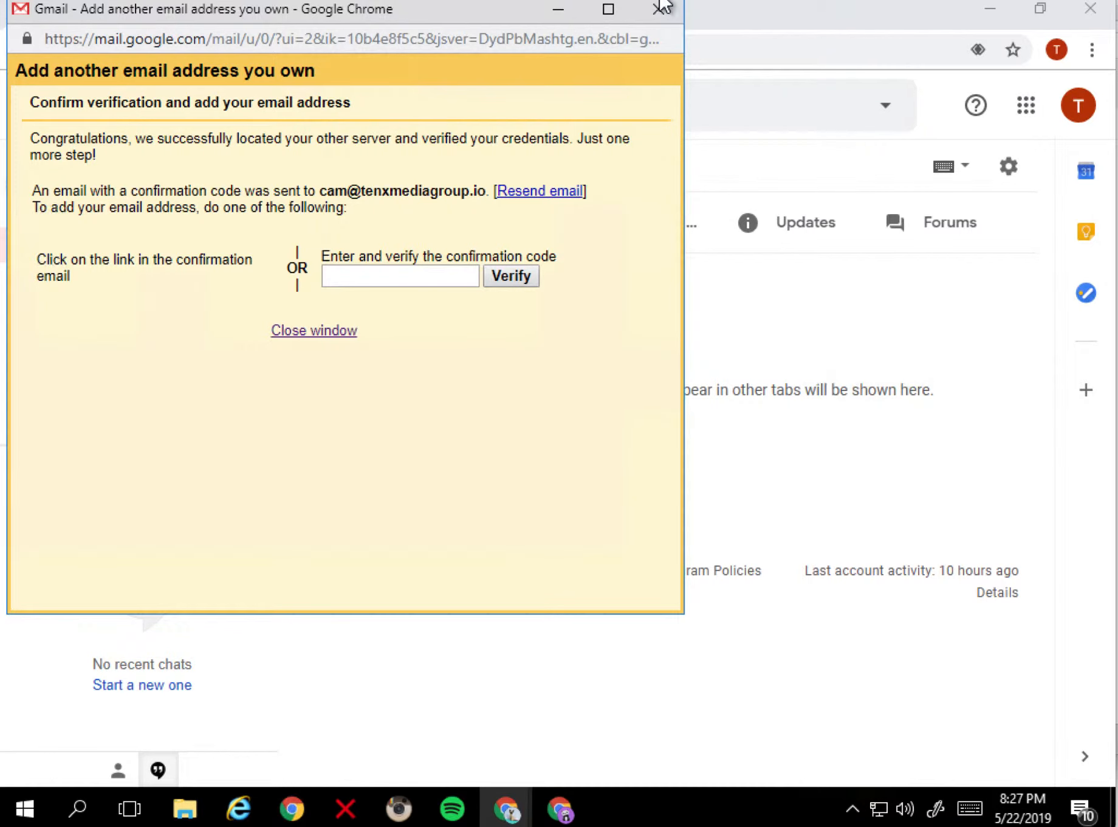
{"action": "left_click", "coordinate": [315, 336]}
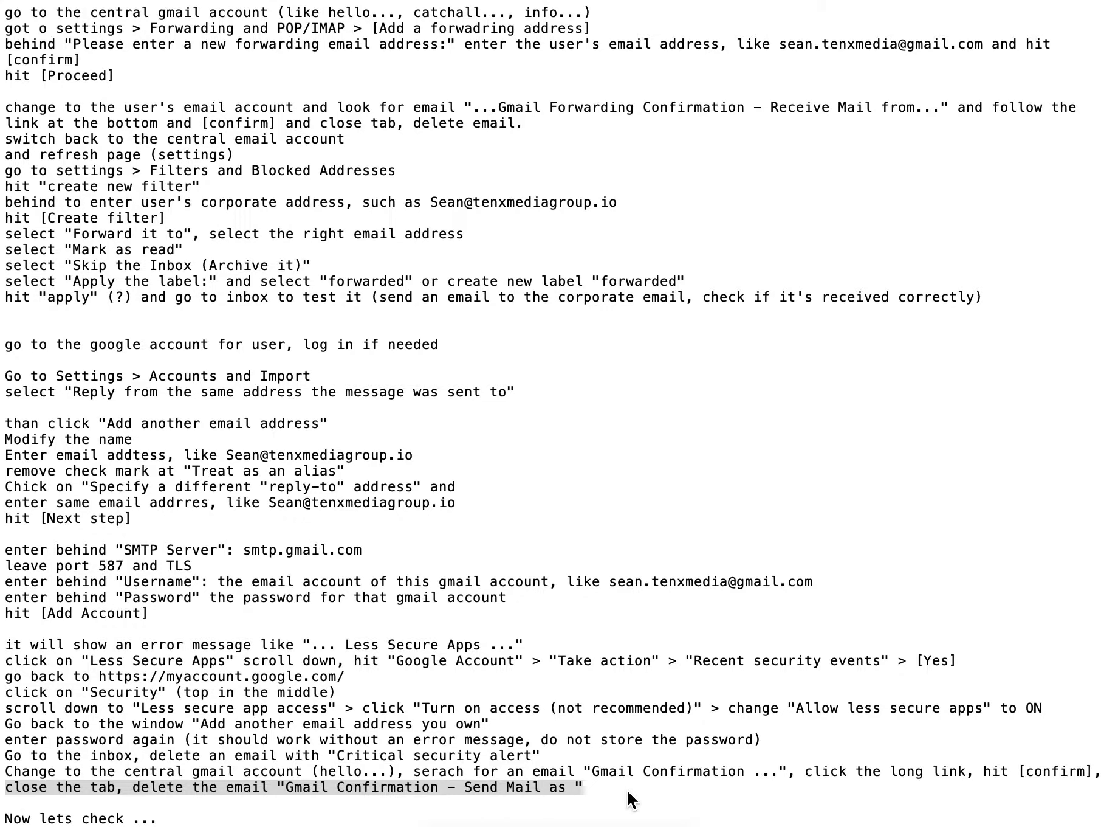
Step: Switch to the outside Gmail account and send the drafted test email to the staff member's corporate alias
{"action": "left_click_drag", "start_coordinate": [5, 818], "coordinate": [158, 818]}
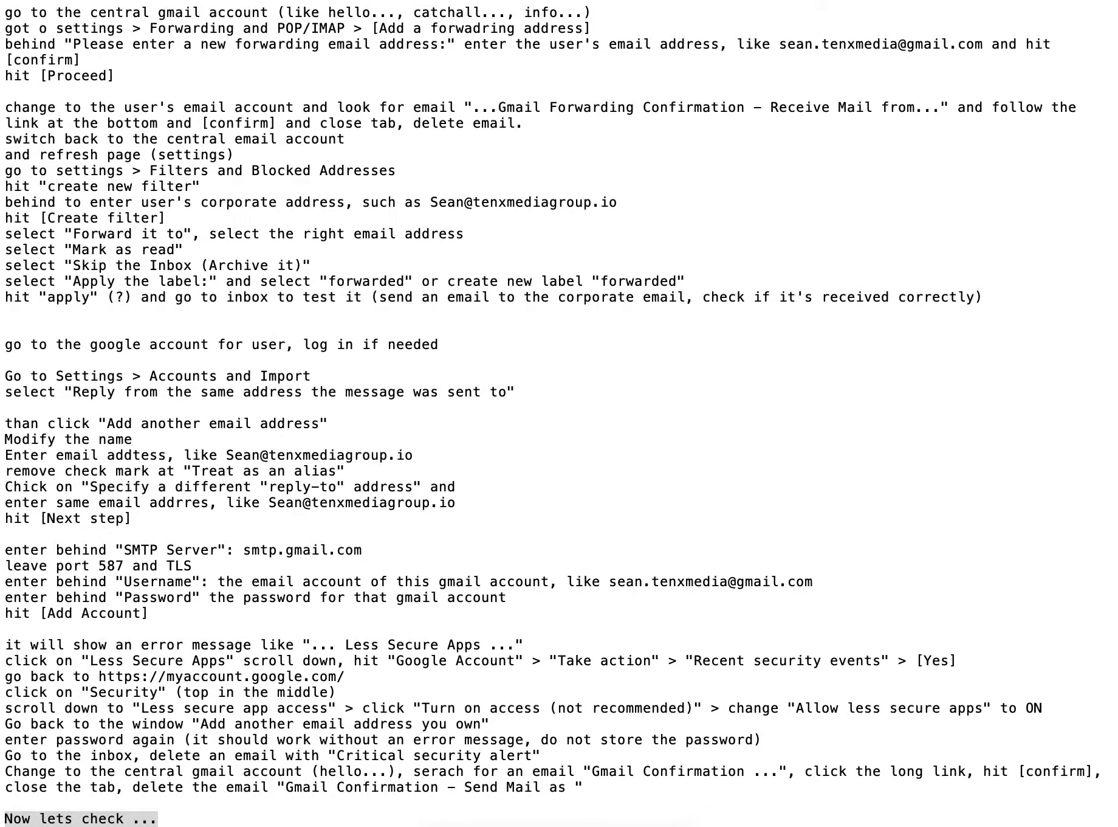
{"action": "key", "text": "super+Tab"}
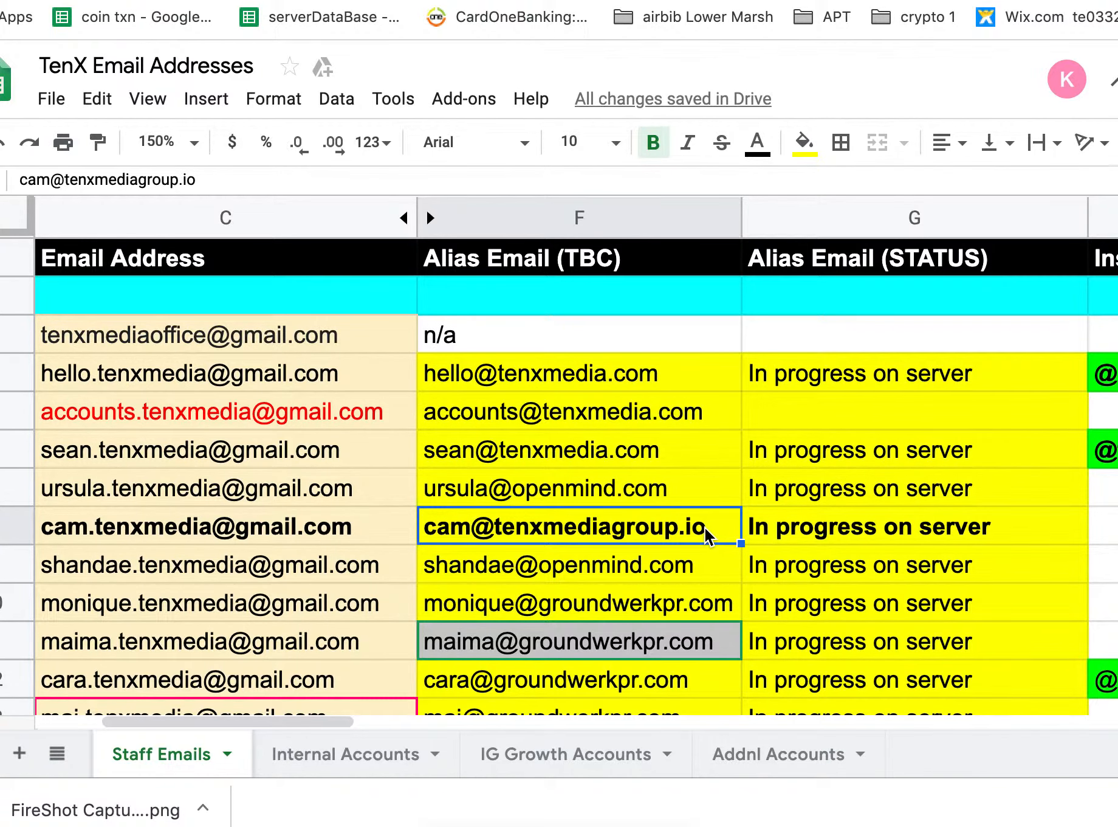
{"action": "key", "text": "super+Tab"}
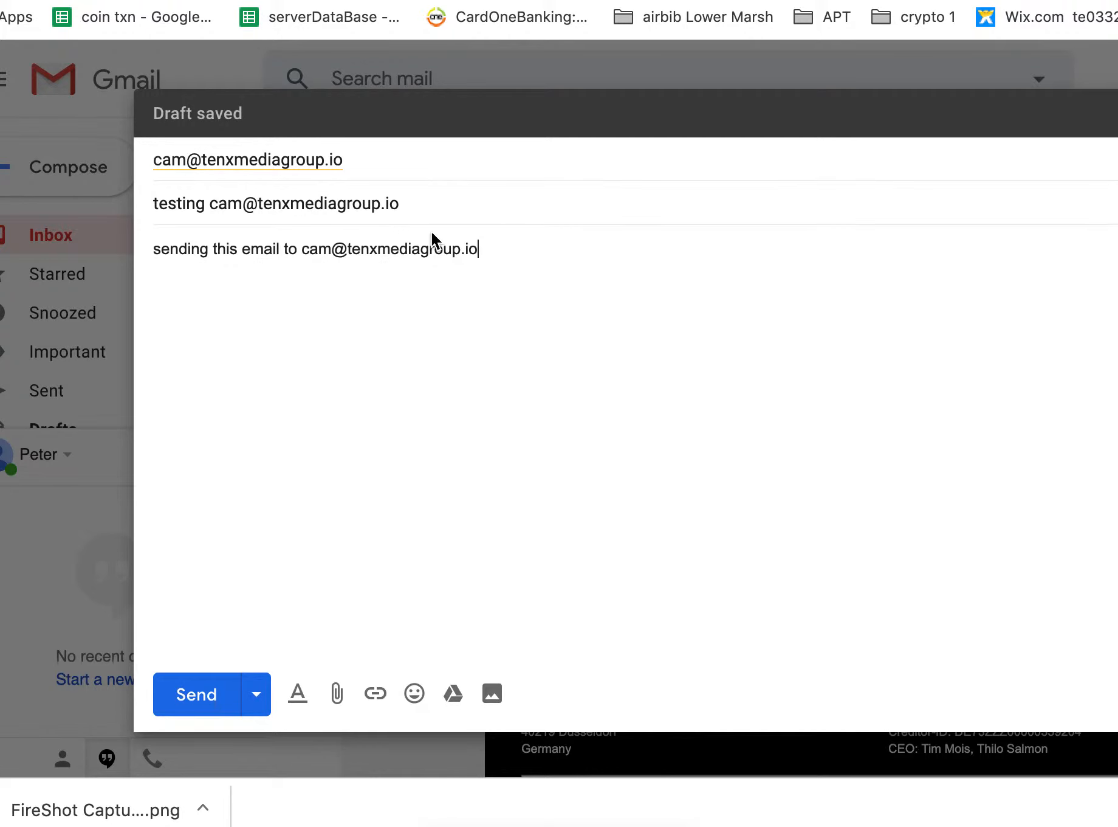
{"action": "left_click", "coordinate": [220, 705]}
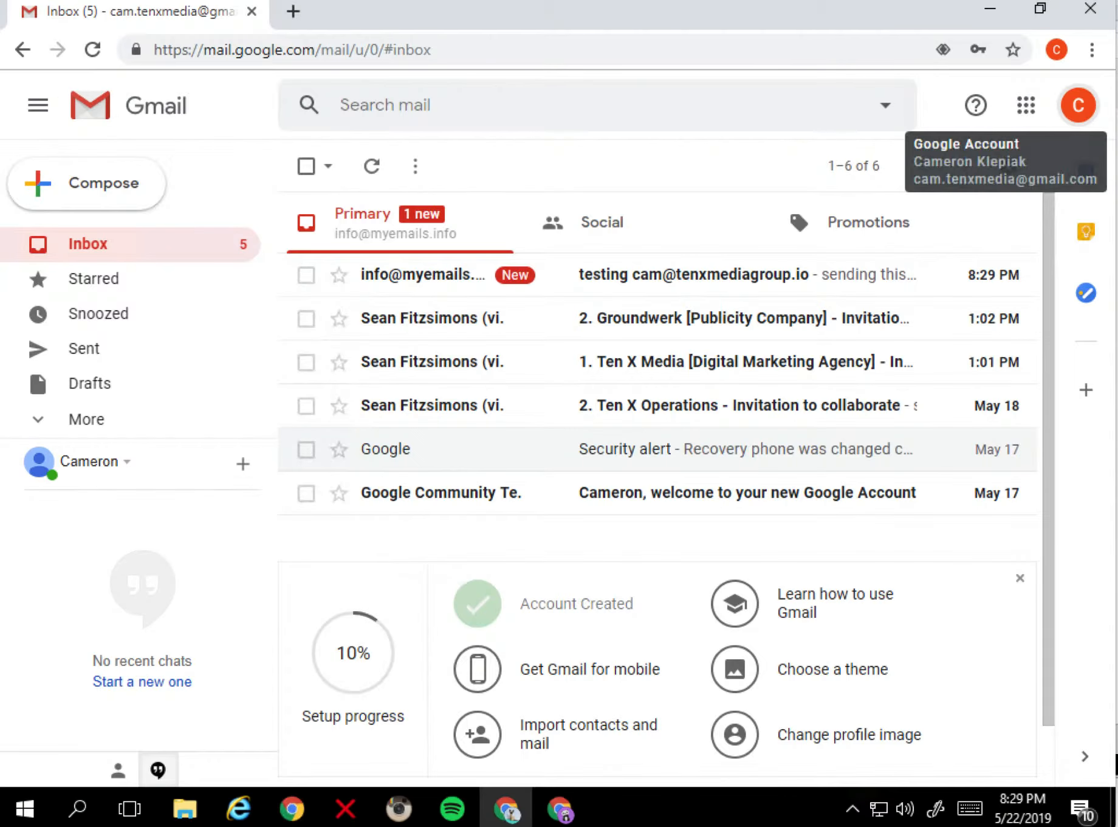
Step: Open the test email in the staff member's inbox and check its recipient details against the signed-in account
{"action": "left_click", "coordinate": [703, 275]}
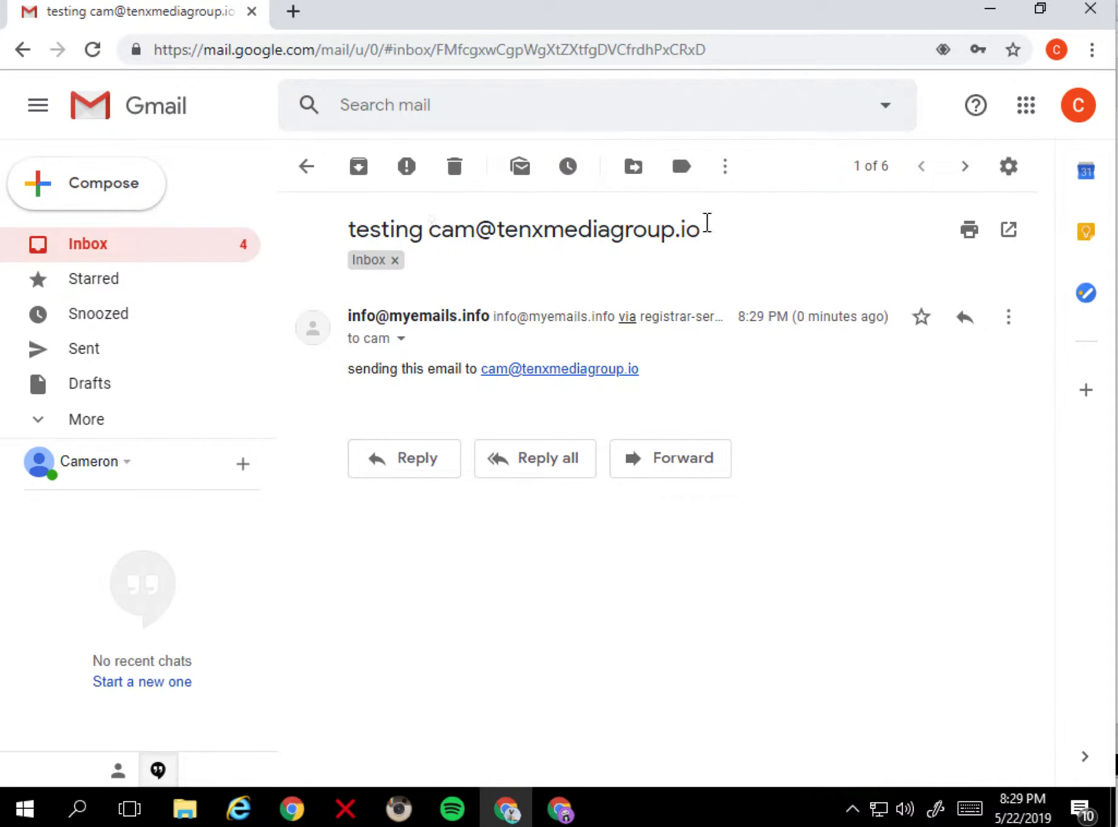
{"action": "left_click", "coordinate": [402, 339]}
{"action": "left_click_drag", "start_coordinate": [502, 443], "coordinate": [669, 457]}
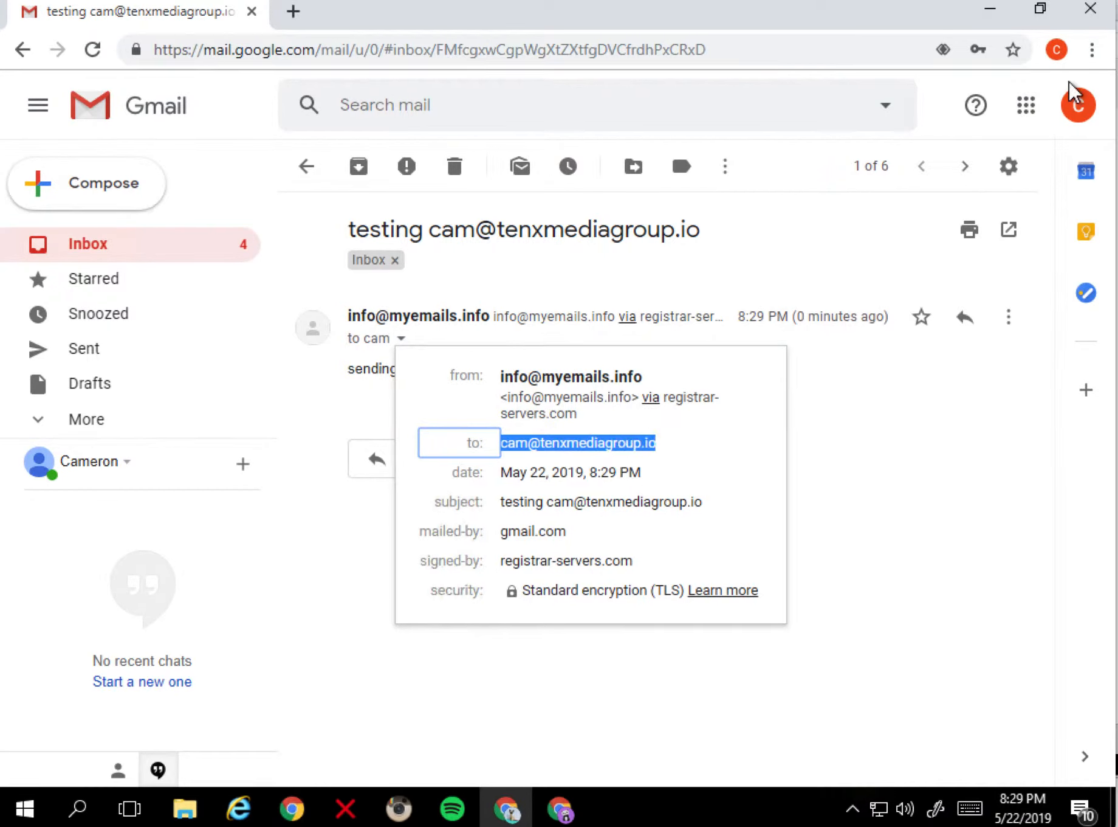
{"action": "left_click", "coordinate": [1080, 113]}
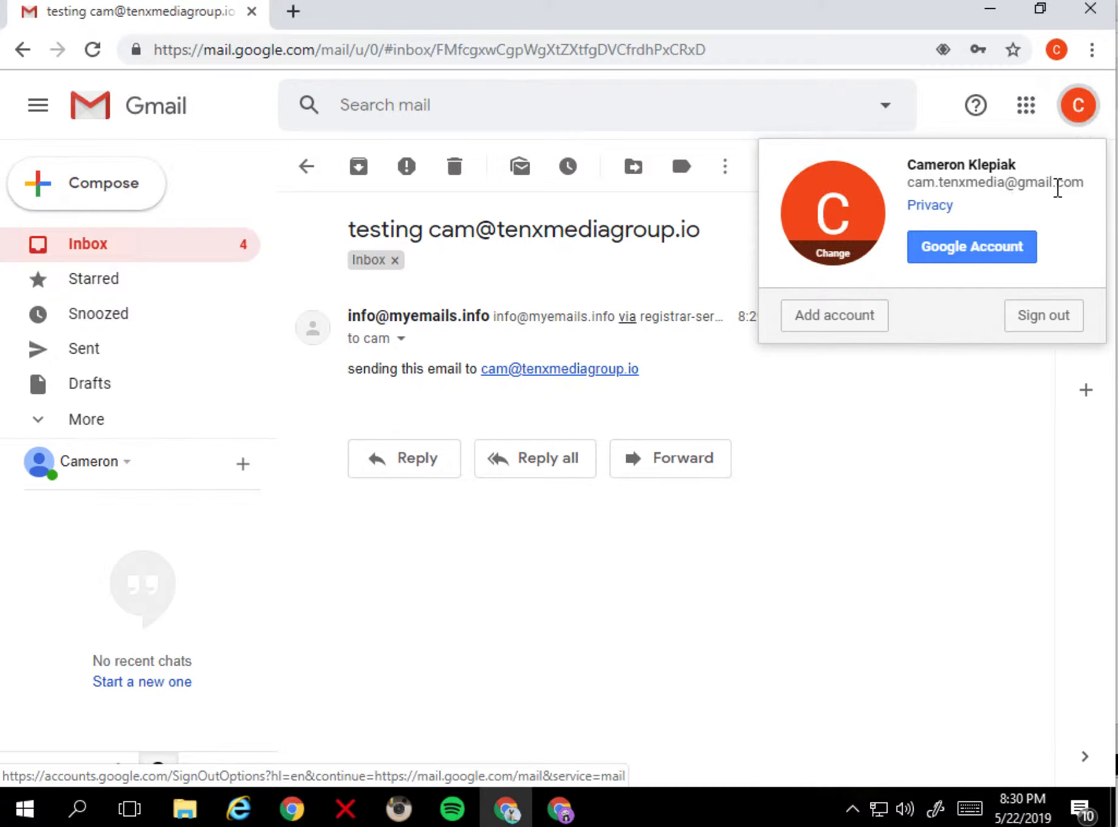
{"action": "left_click", "coordinate": [760, 672]}
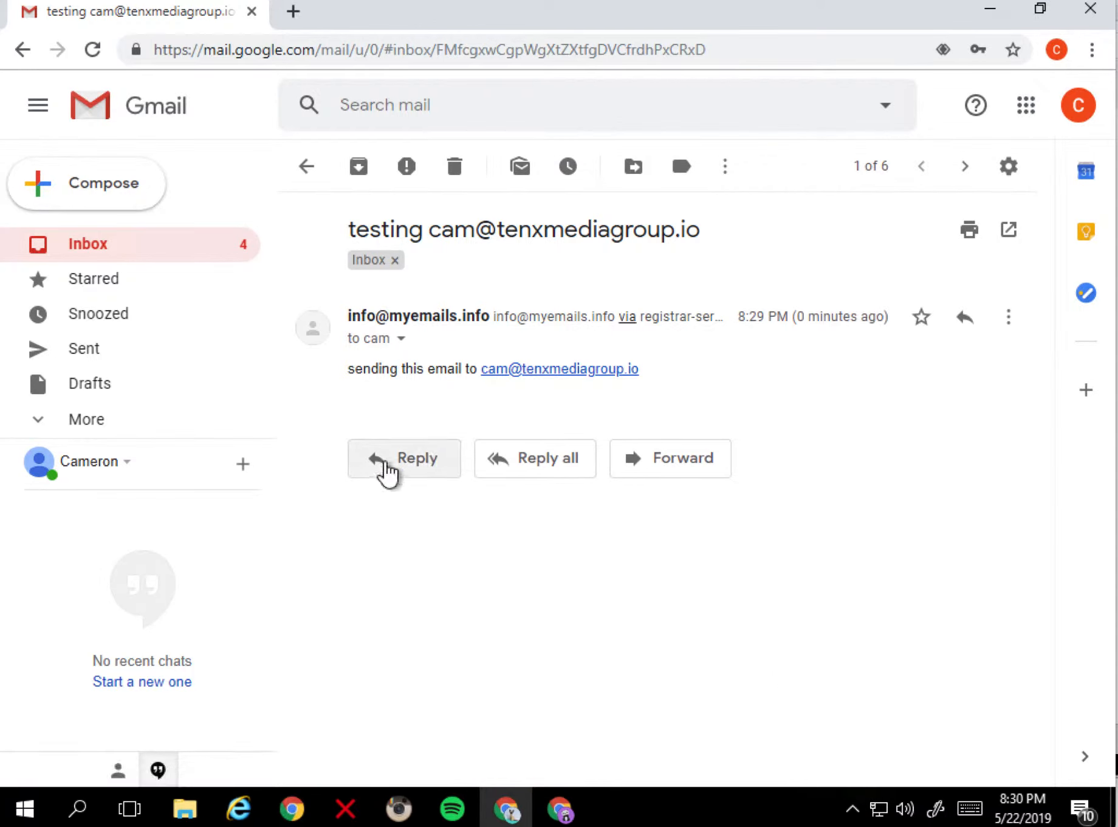
Step: Reply to the test email with "yes, received" and send it
{"action": "left_click", "coordinate": [419, 467]}
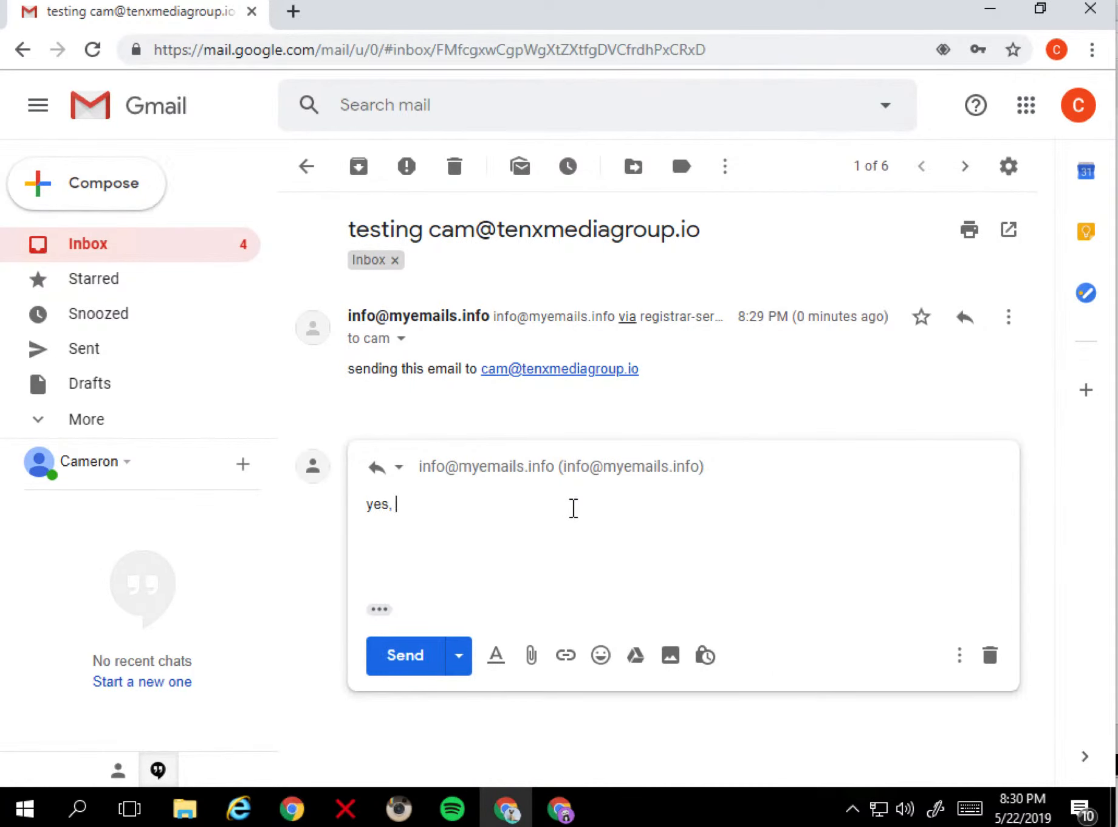
{"action": "type", "text": "yes, received"}
{"action": "left_click", "coordinate": [411, 659]}
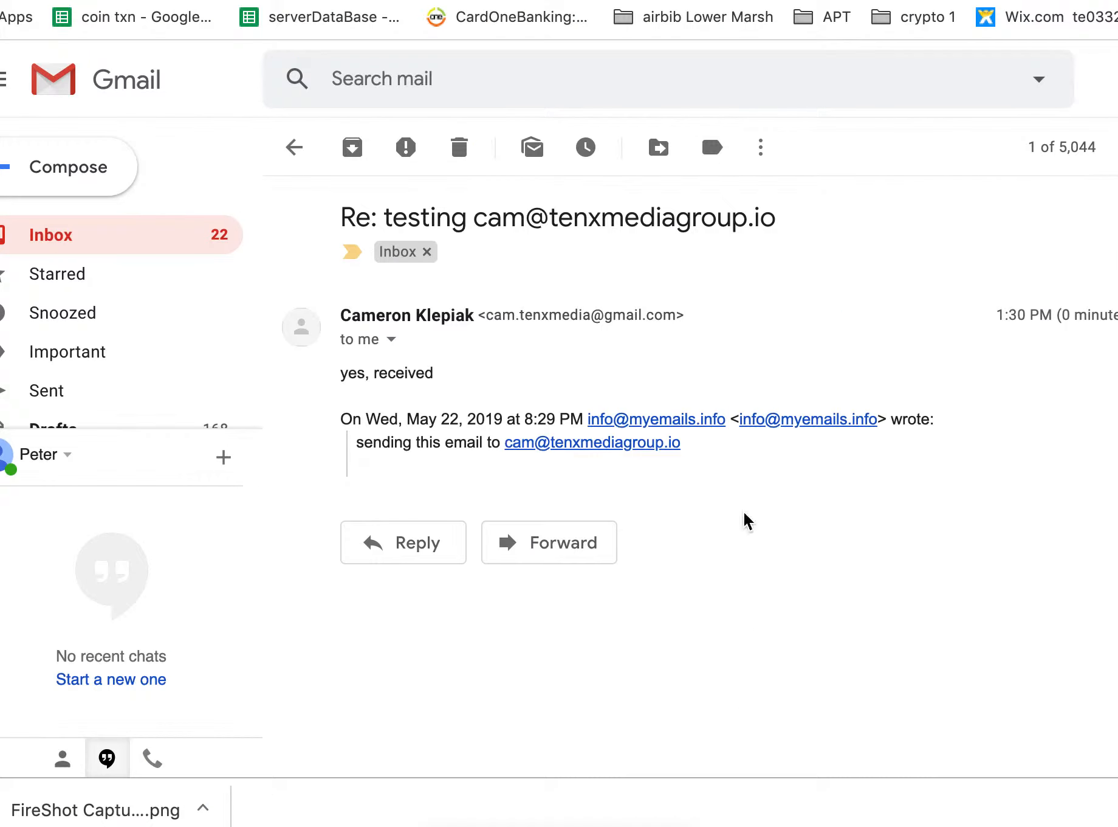
Step: Check the sender address of the "yes, received" reply in the outside account against the staff member's Gmail account
{"action": "left_click", "coordinate": [392, 341]}
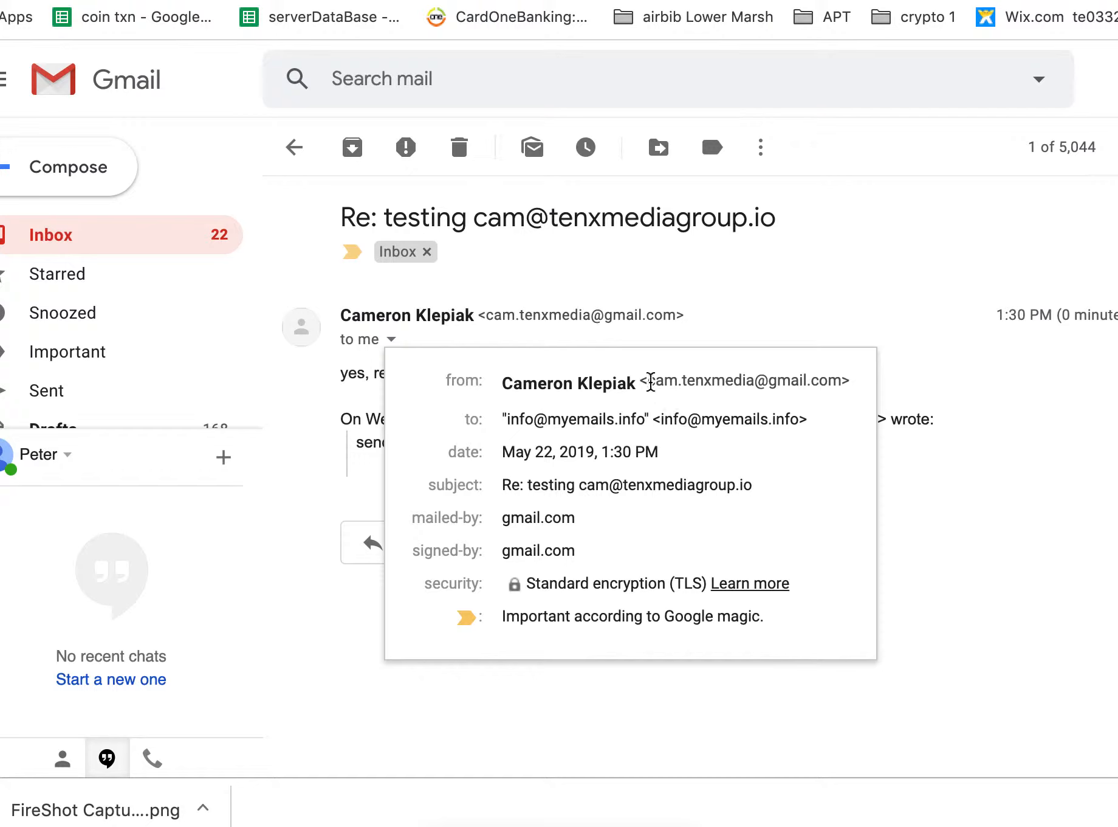
{"action": "left_click_drag", "start_coordinate": [648, 380], "coordinate": [837, 382]}
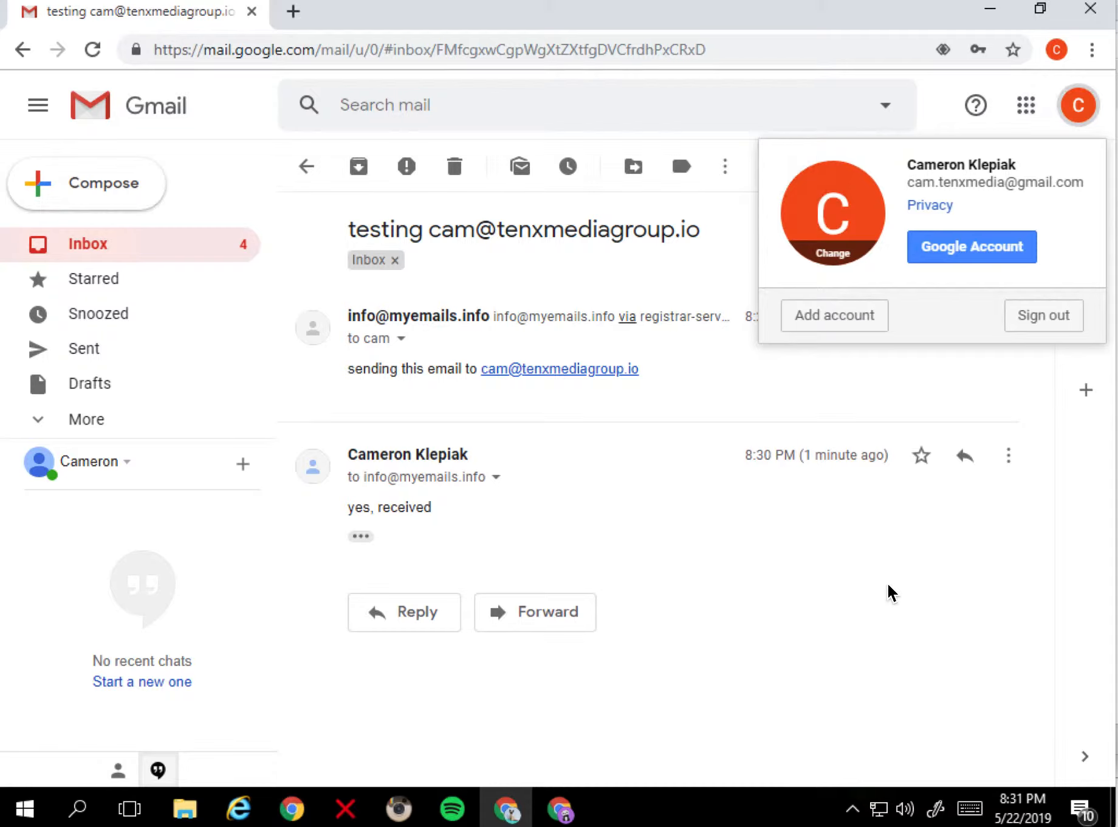
{"action": "left_click", "coordinate": [905, 562]}
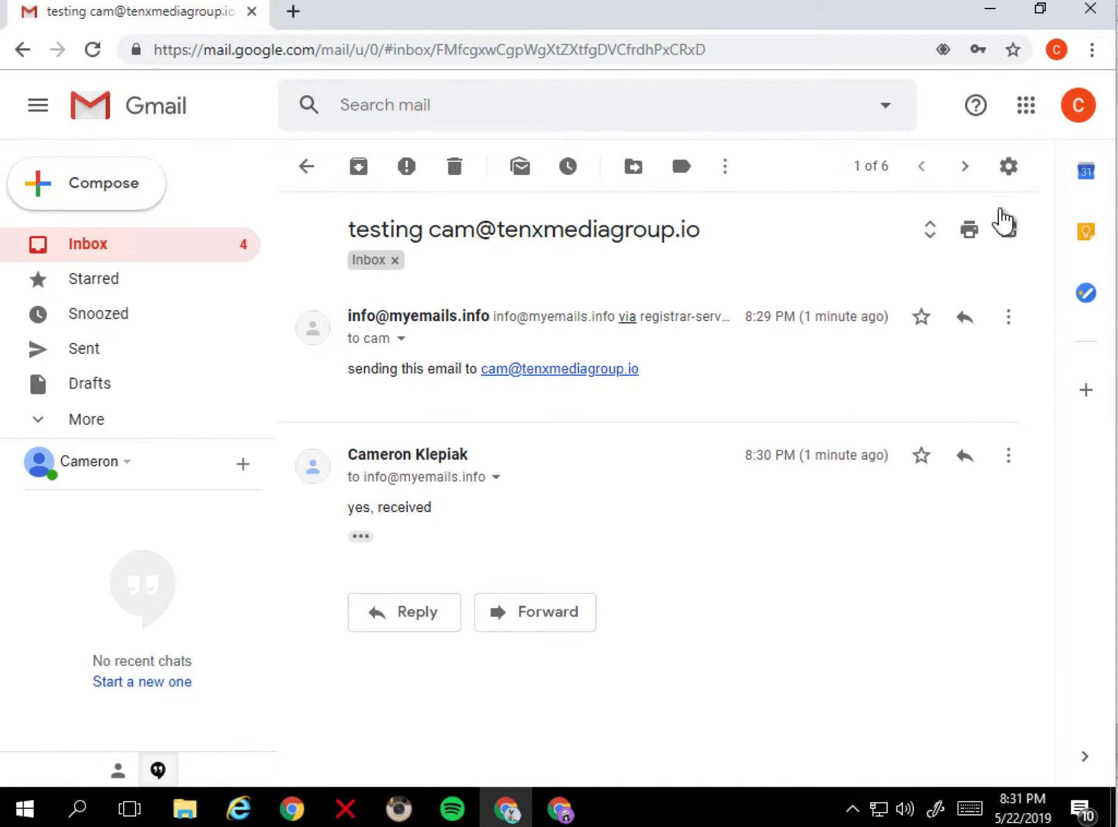
Step: Set the staff member's Gmail account settings to "Reply from the same address the message was sent to"
{"action": "left_click", "coordinate": [1007, 176]}
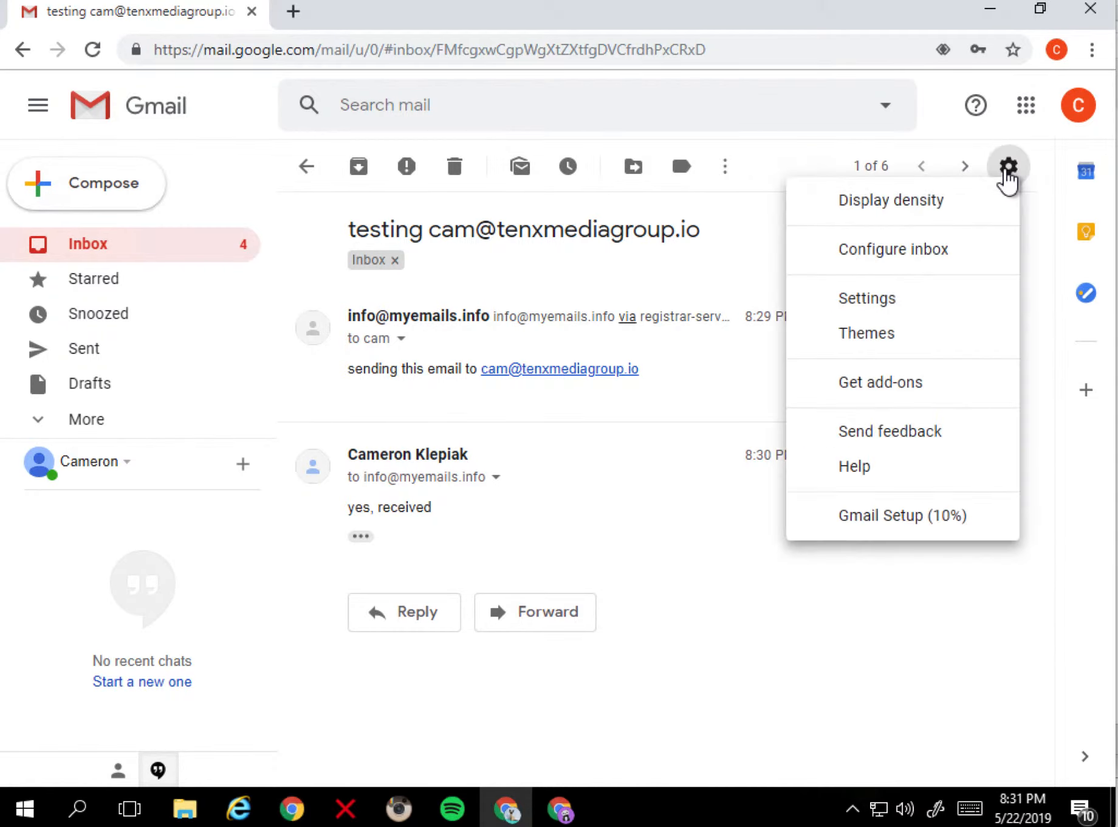
{"action": "left_click", "coordinate": [881, 307]}
{"action": "left_click", "coordinate": [553, 214]}
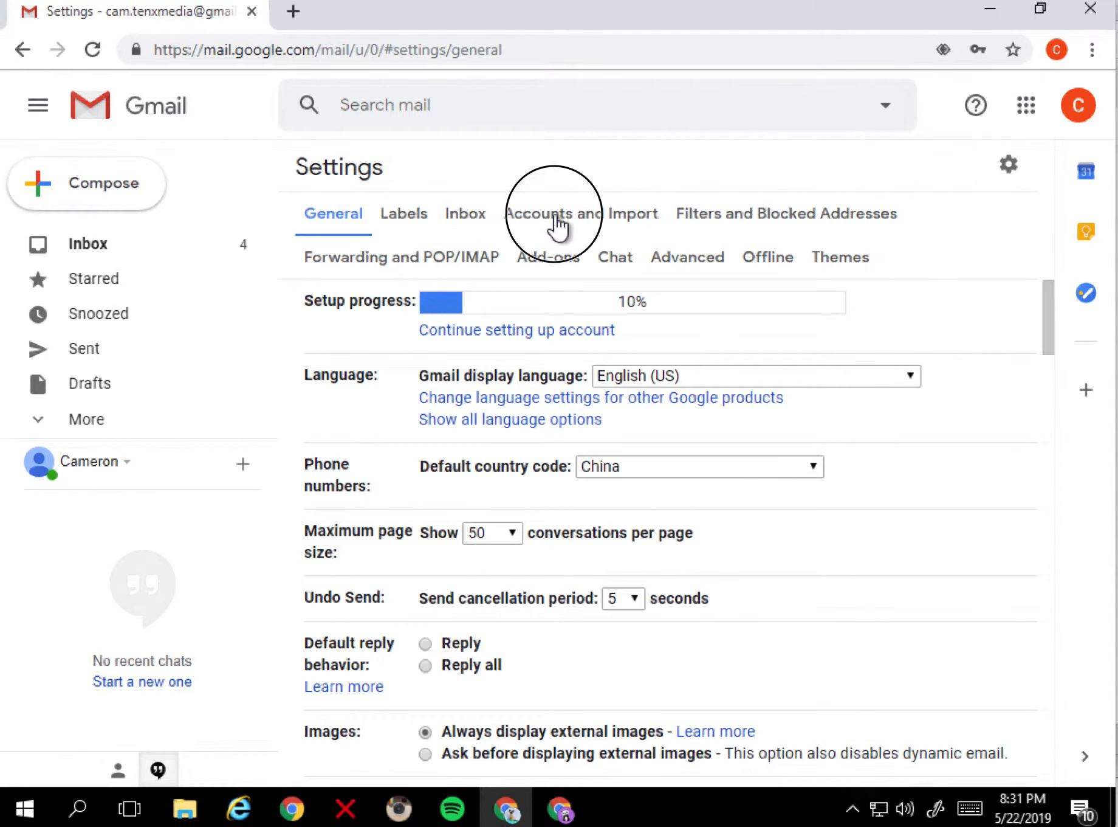
{"action": "scroll", "coordinate": [486, 577], "scroll_direction": "down", "scroll_amount": 3}
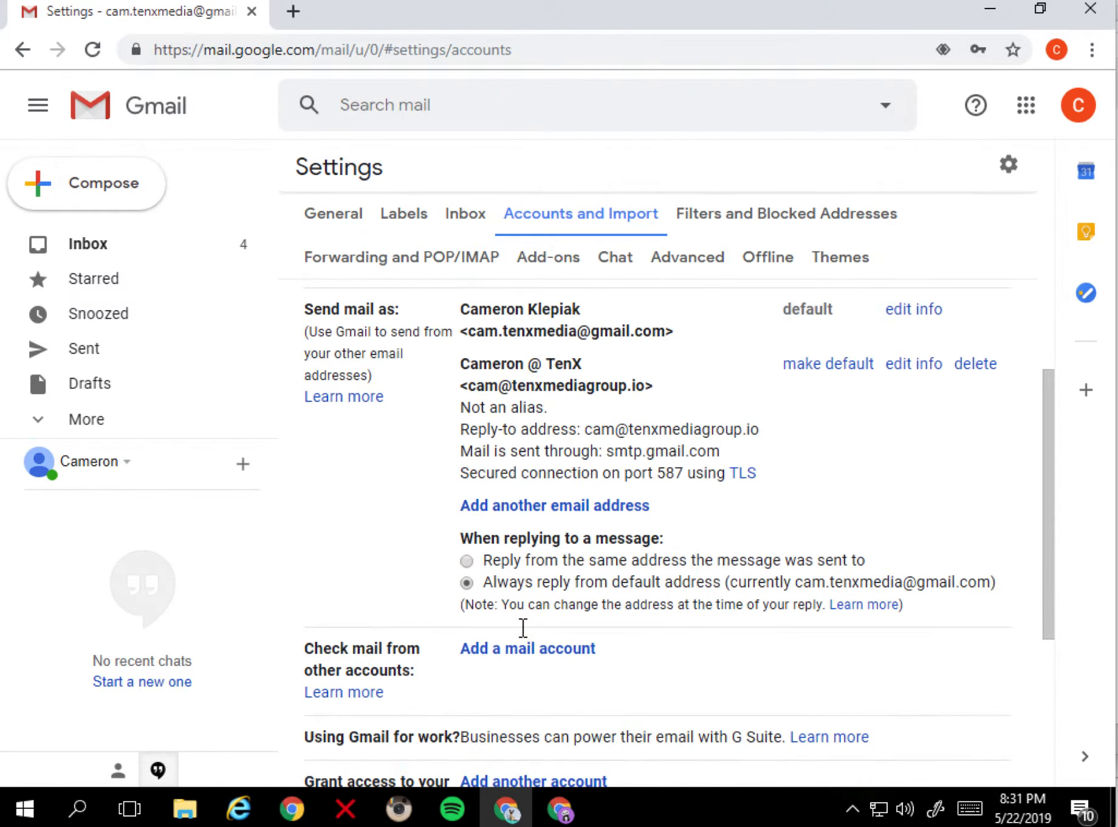
{"action": "left_click", "coordinate": [466, 560]}
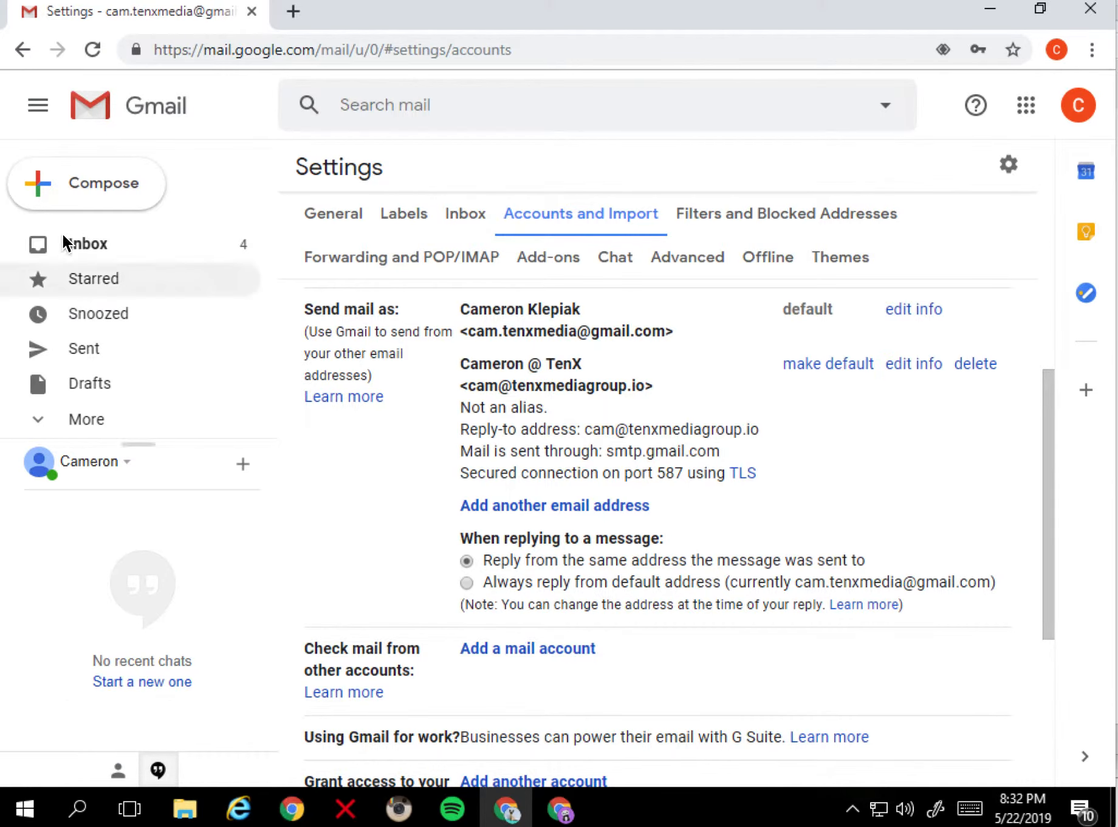
Step: Reopen the test email in the staff member's inbox and send a reply from the corporate alias saying "try again"
{"action": "left_click", "coordinate": [89, 244]}
{"action": "left_click", "coordinate": [753, 274]}
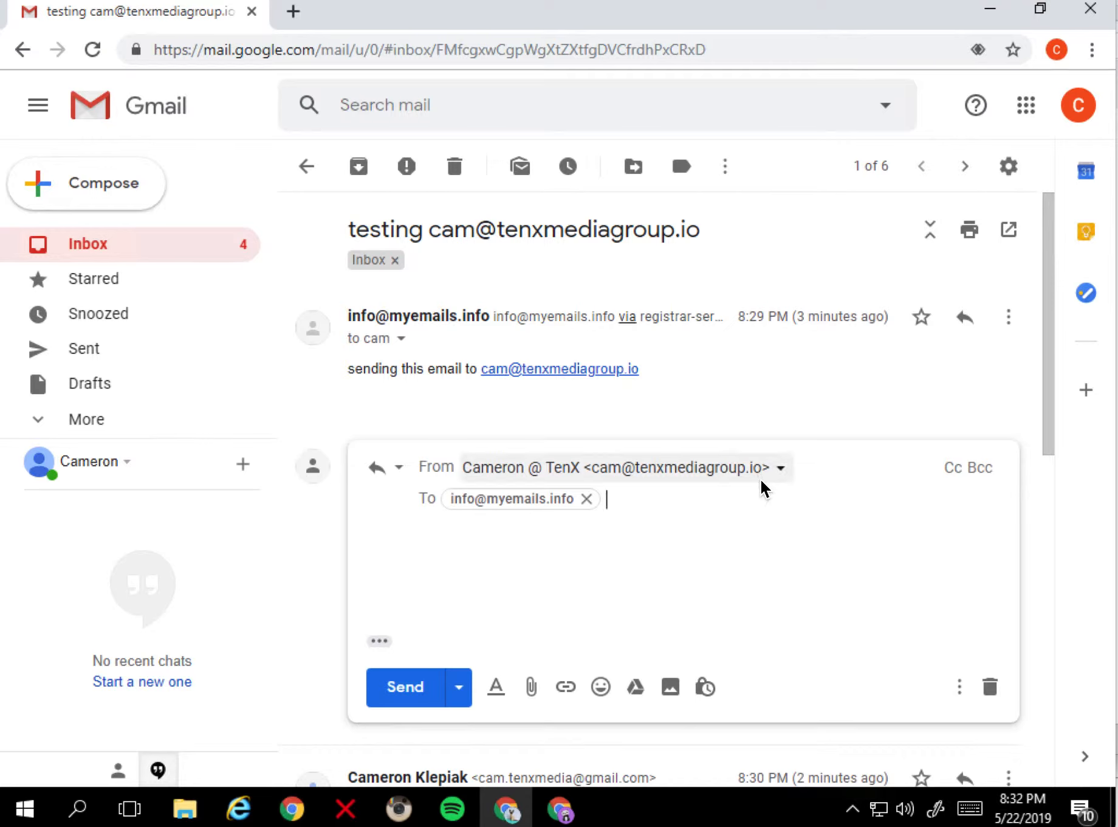
{"action": "left_click", "coordinate": [546, 572]}
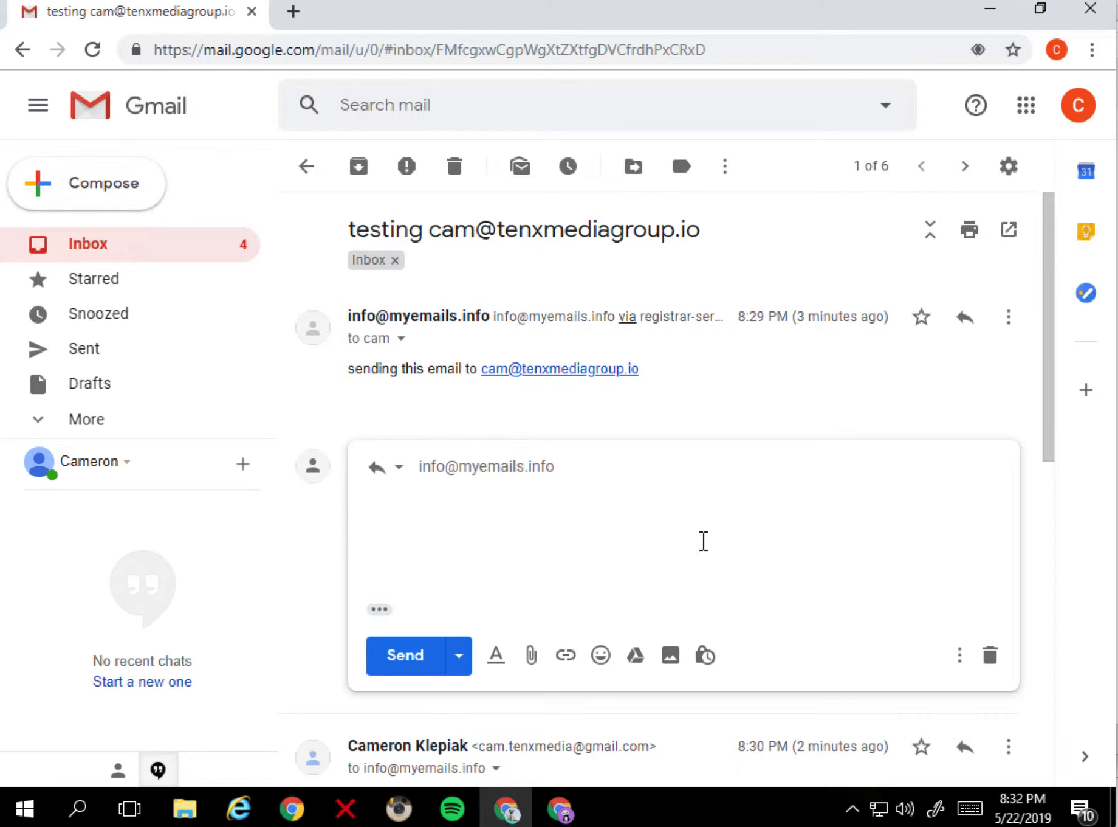
{"action": "type", "text": "try again"}
{"action": "left_click", "coordinate": [404, 660]}
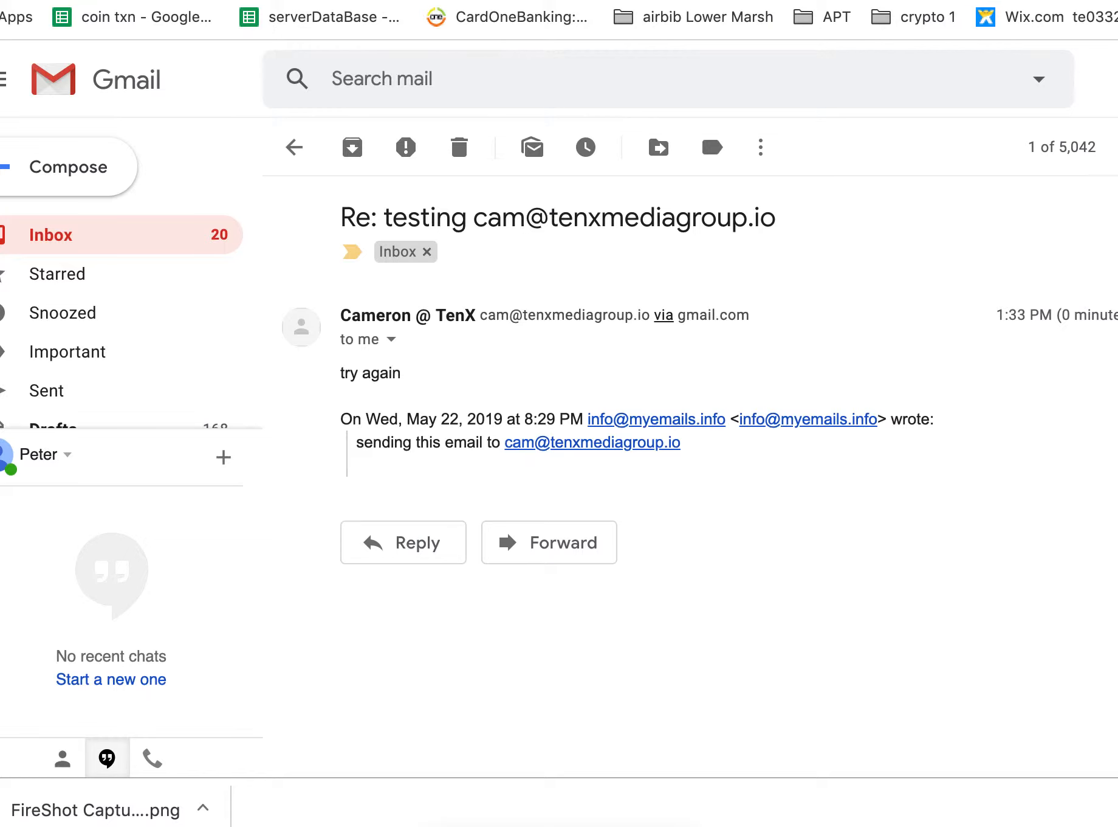
Step: Check the sender and reply-to addresses of the "try again" reply in the outside Gmail account
{"action": "left_click", "coordinate": [396, 342]}
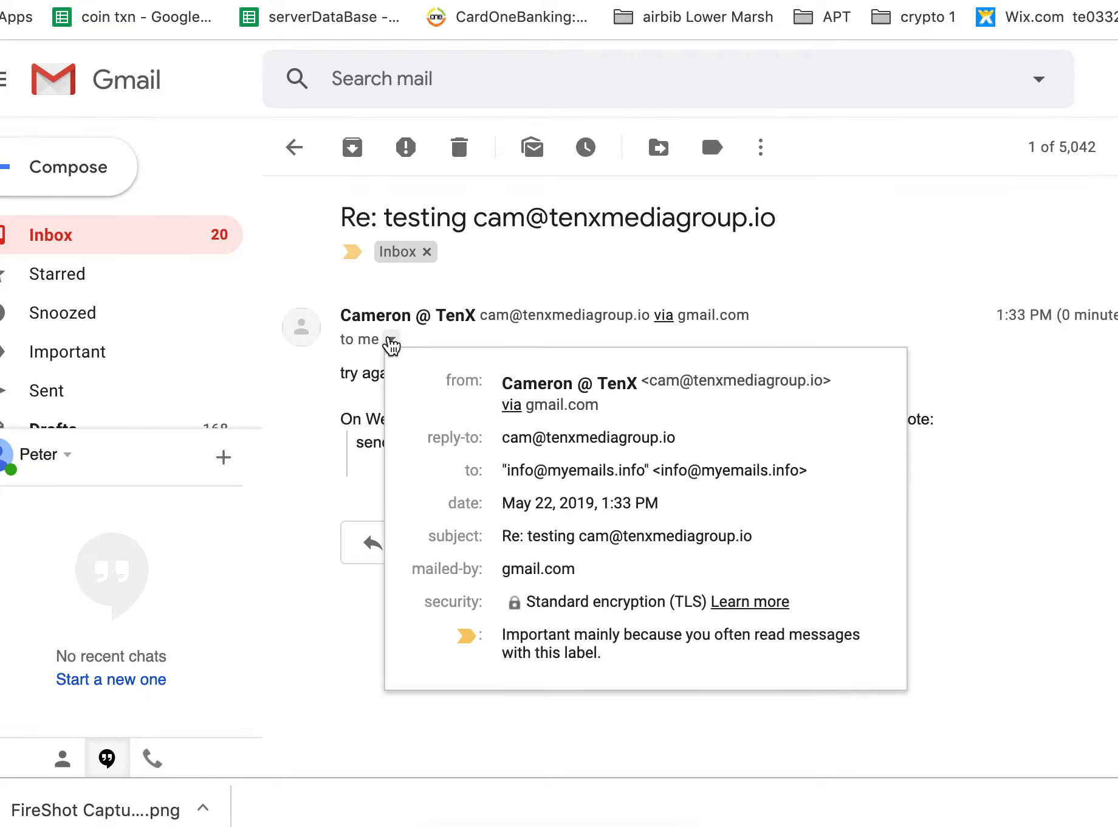
{"action": "left_click_drag", "start_coordinate": [647, 380], "coordinate": [823, 380]}
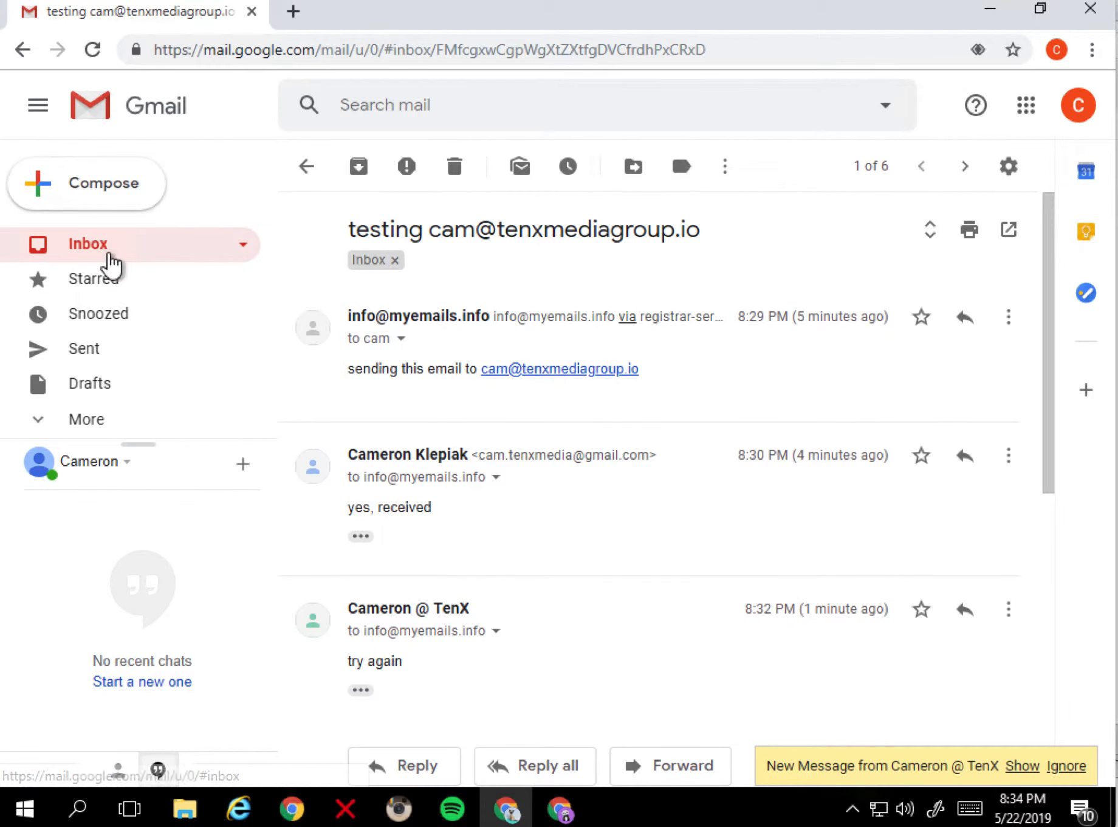
Step: Delete the test email conversation from the staff member's inbox
{"action": "left_click", "coordinate": [110, 256]}
{"action": "left_click", "coordinate": [307, 275]}
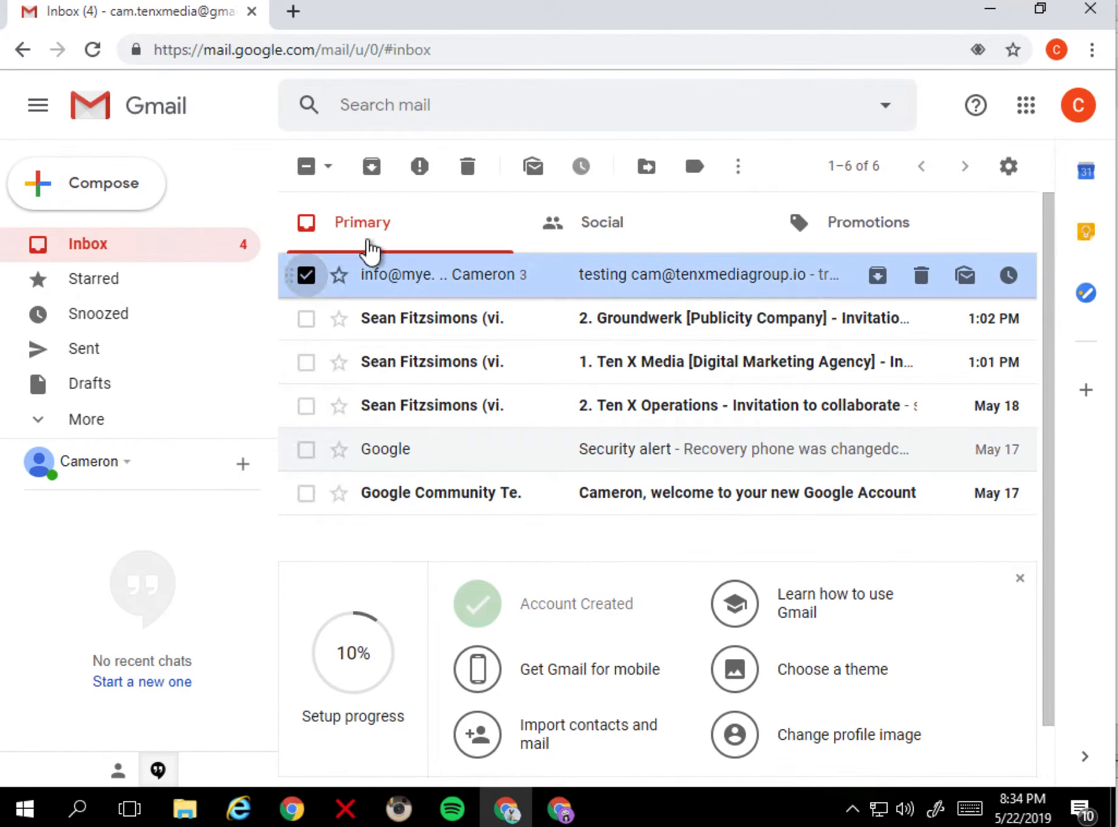
{"action": "left_click", "coordinate": [467, 166]}
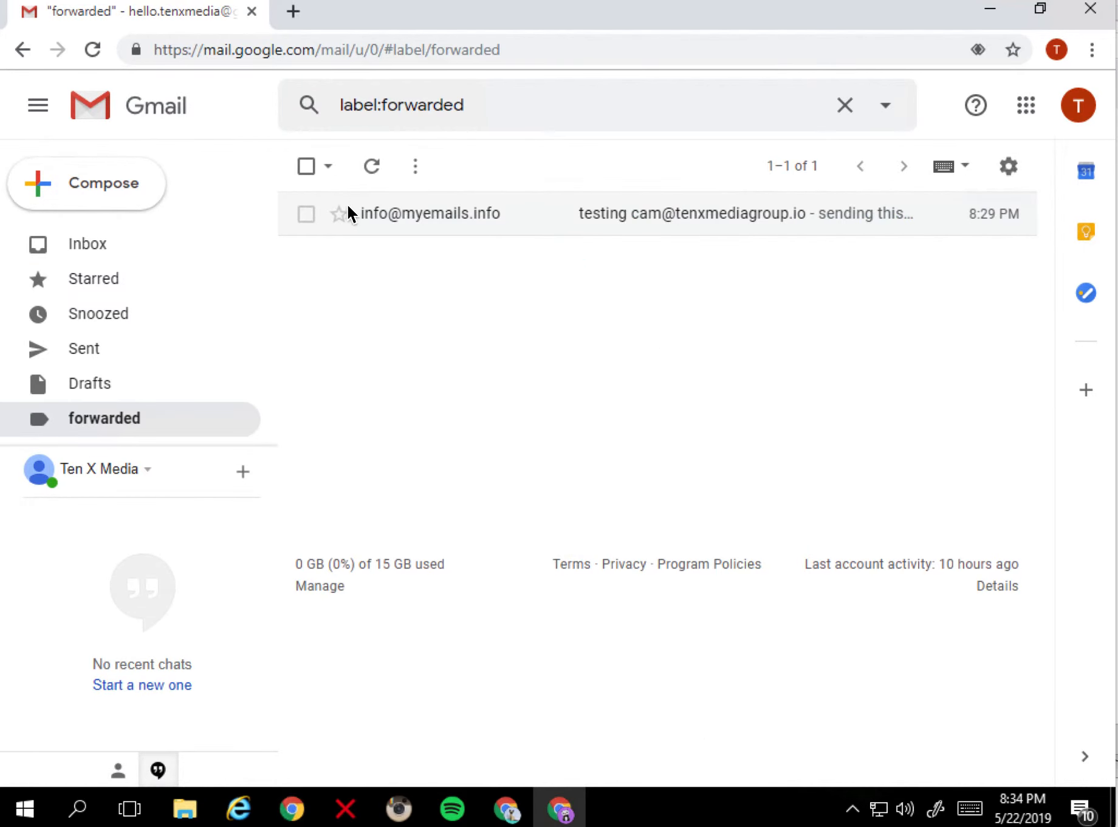
Step: Select the test email under the "forwarded" label in the central Gmail account
{"action": "left_click", "coordinate": [306, 213]}
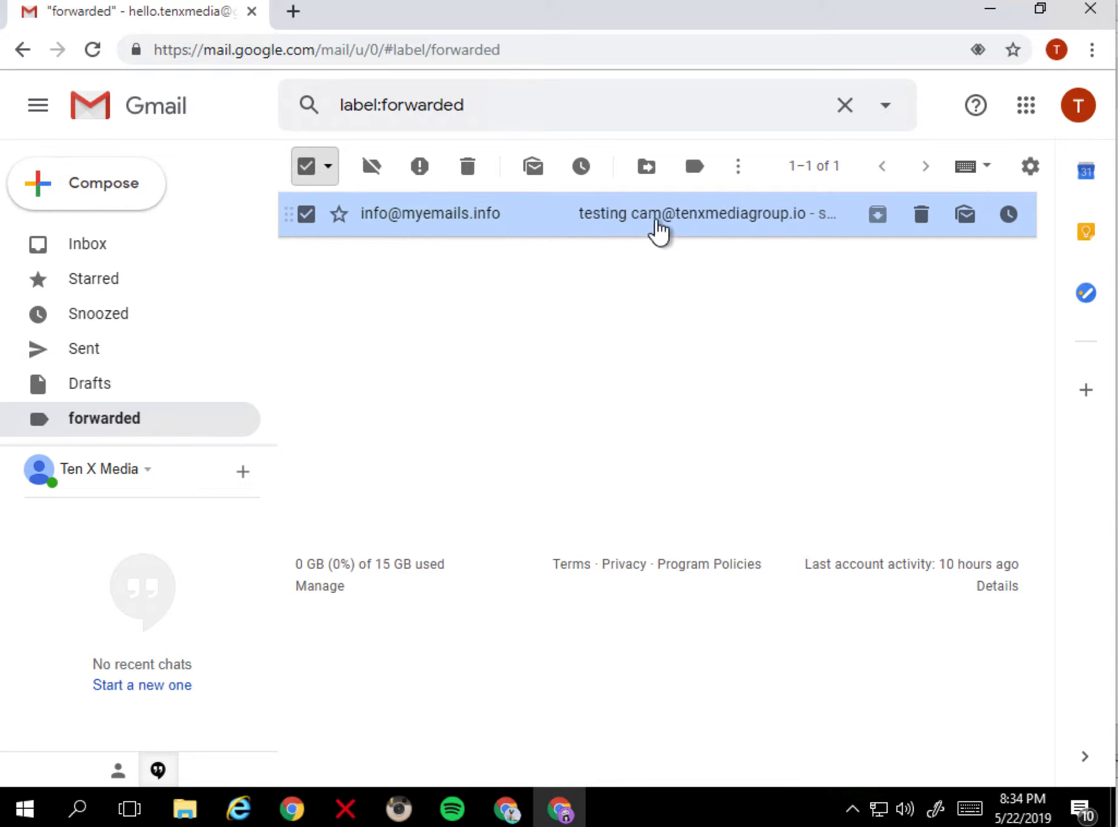